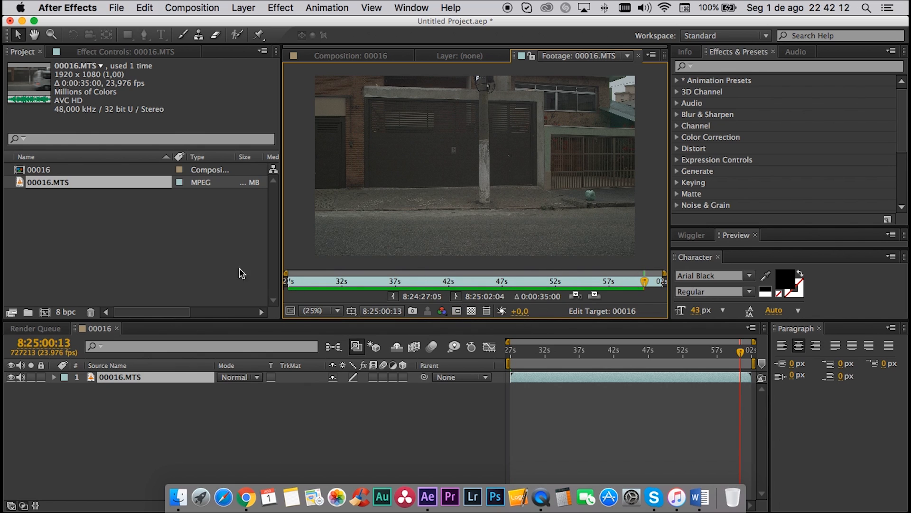
# Split the 00016.MTS layer at 8:24:53:12 and delete the part before the cut.
pyautogui.click(119, 261)
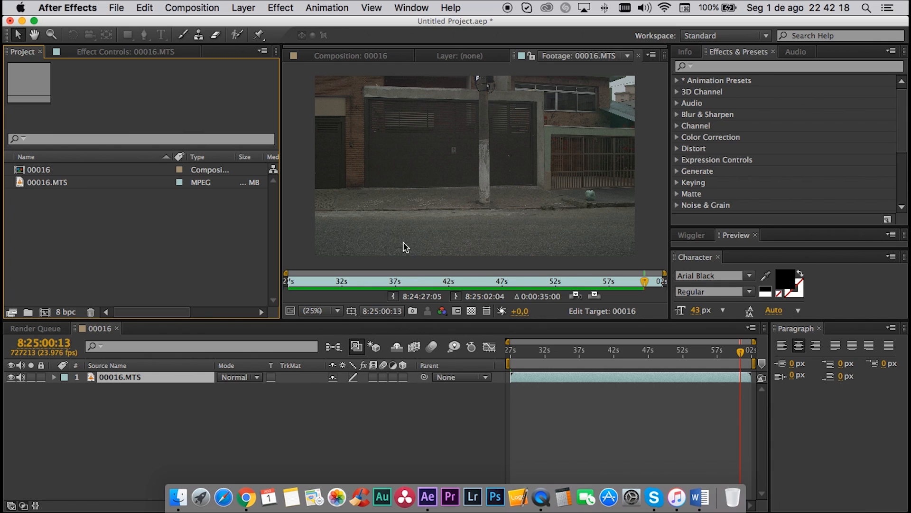
pyautogui.click(258, 34)
pyautogui.click(693, 351)
pyautogui.moveTo(690, 353)
pyautogui.mouseDown()
pyautogui.moveTo(709, 353)
pyautogui.moveTo(685, 354)
pyautogui.moveTo(692, 354)
pyautogui.mouseUp()
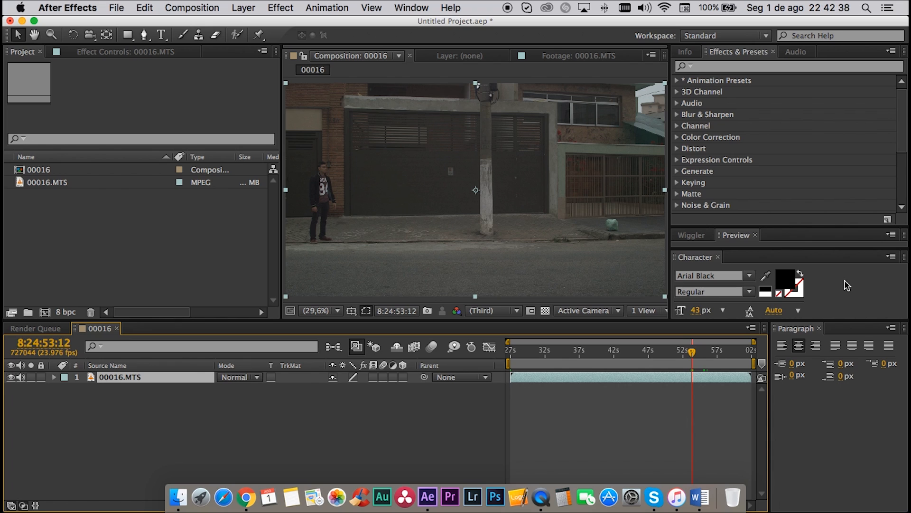
pyautogui.press('super+shift+d')
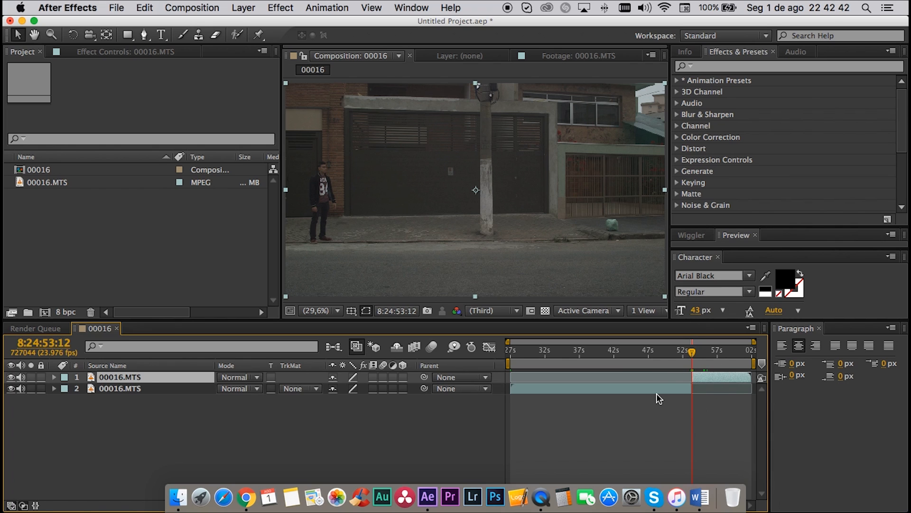
pyautogui.click(606, 399)
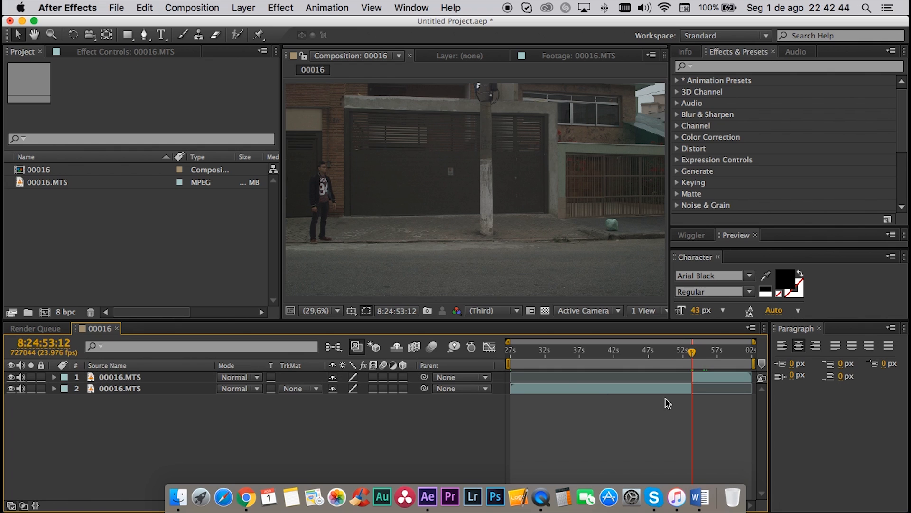
pyautogui.click(112, 386)
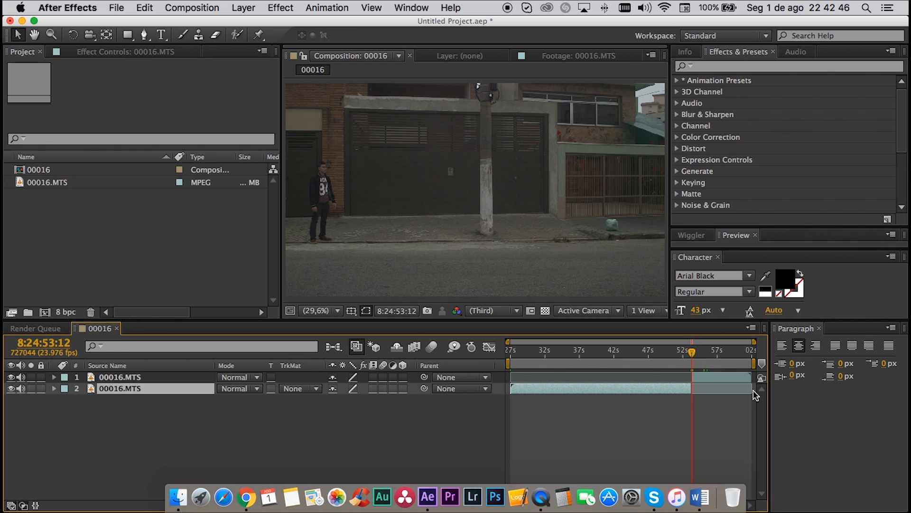
pyautogui.press('Delete')
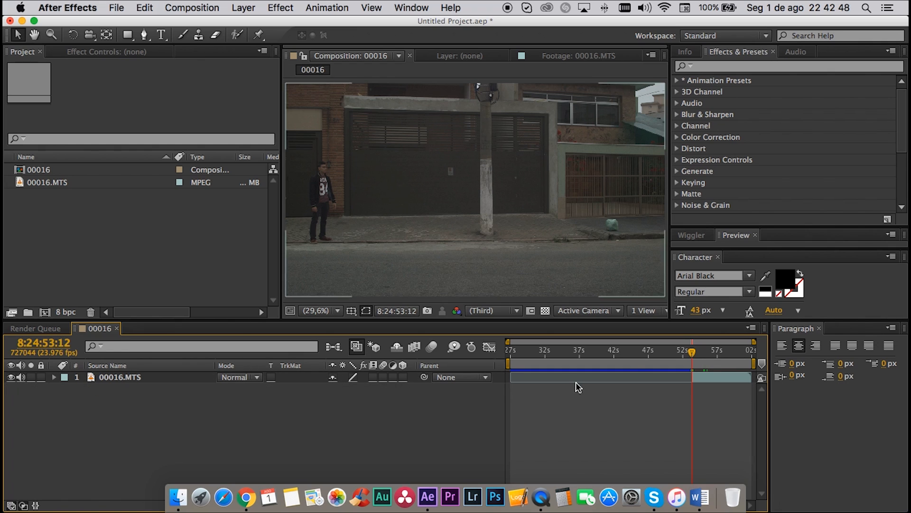
# Split the remaining 00016.MTS clip at 8:24:58:07 and delete the part after the cut.
pyautogui.click(711, 375)
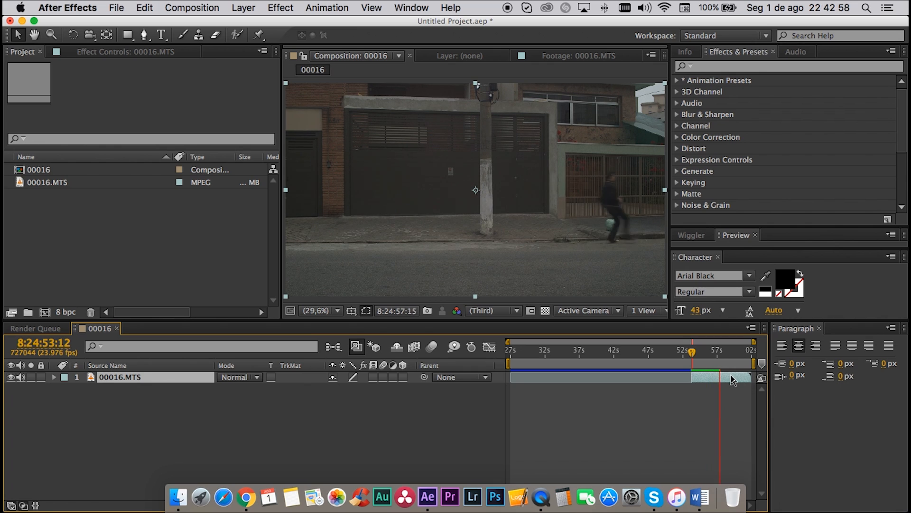
pyautogui.press('space')
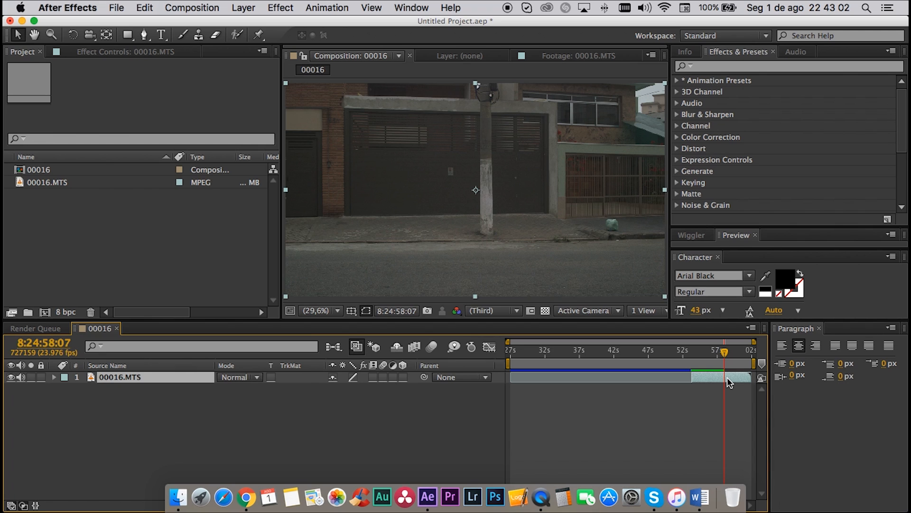
pyautogui.press('super+shift+d')
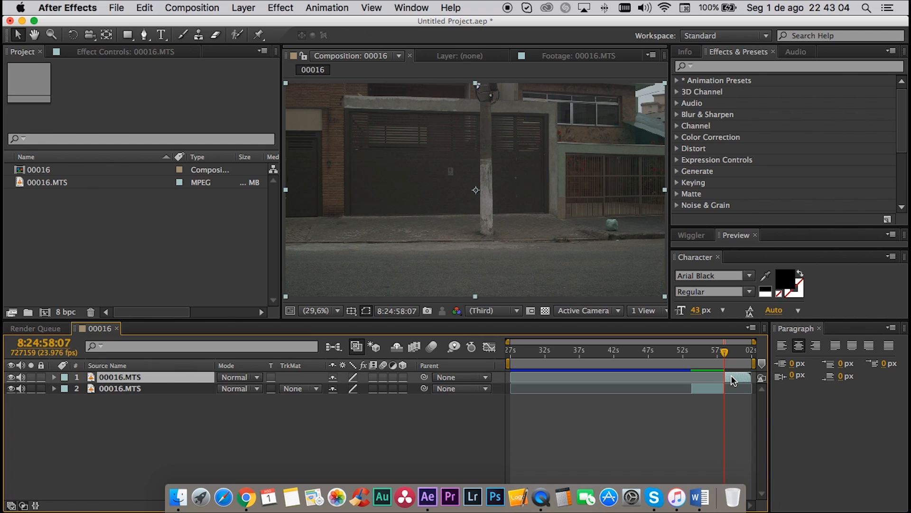
pyautogui.press('Delete')
# Preview the trimmed 00016.MTS clip and enable Time Remapping on its layer.
pyautogui.click(701, 354)
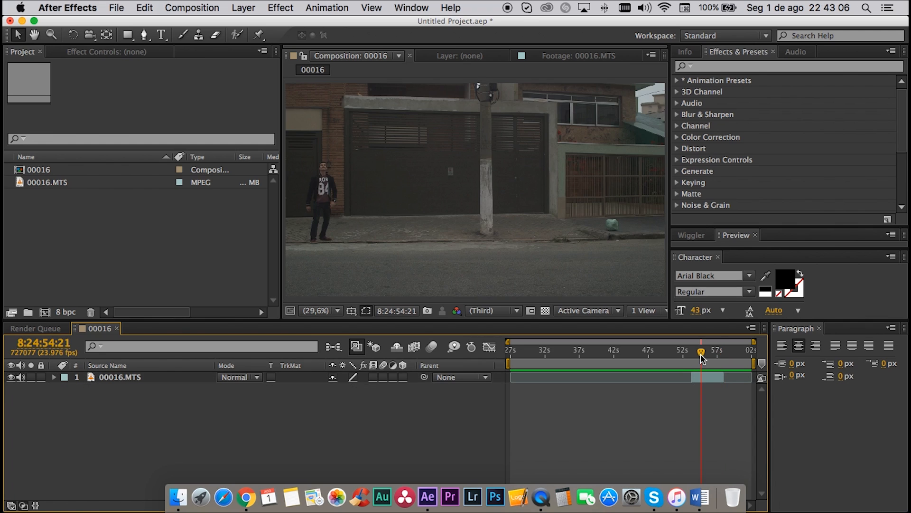
pyautogui.press('space')
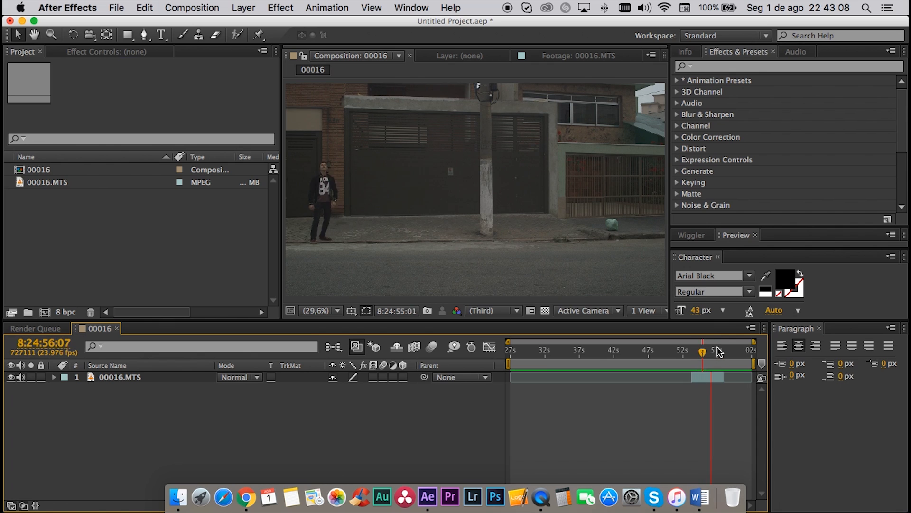
pyautogui.click(702, 350)
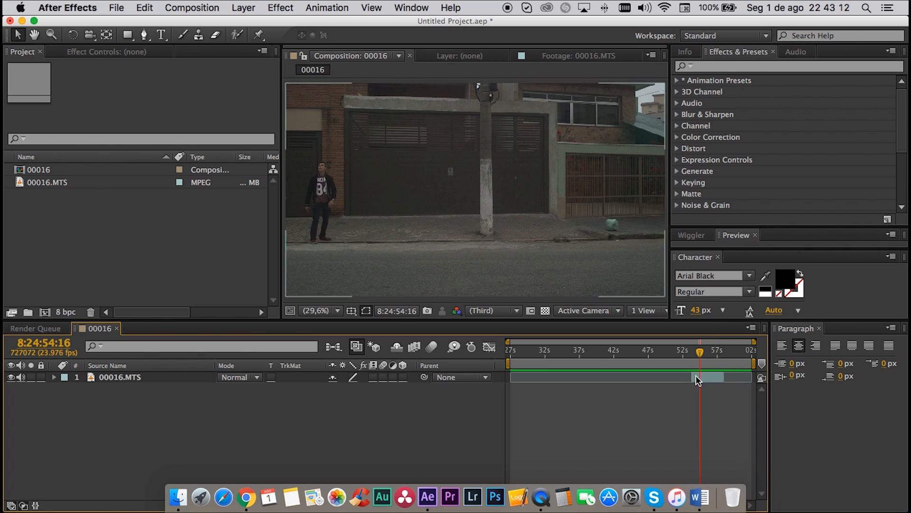
pyautogui.click(693, 352)
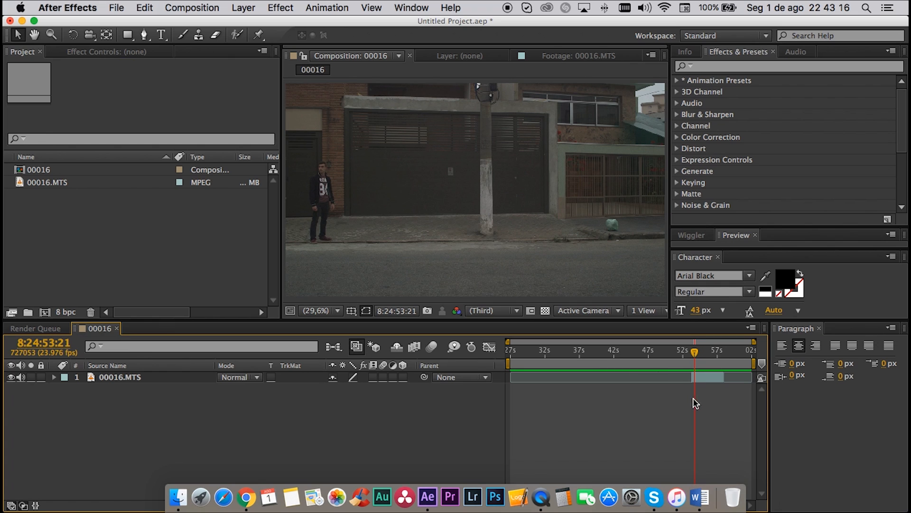
pyautogui.rightClick(705, 377)
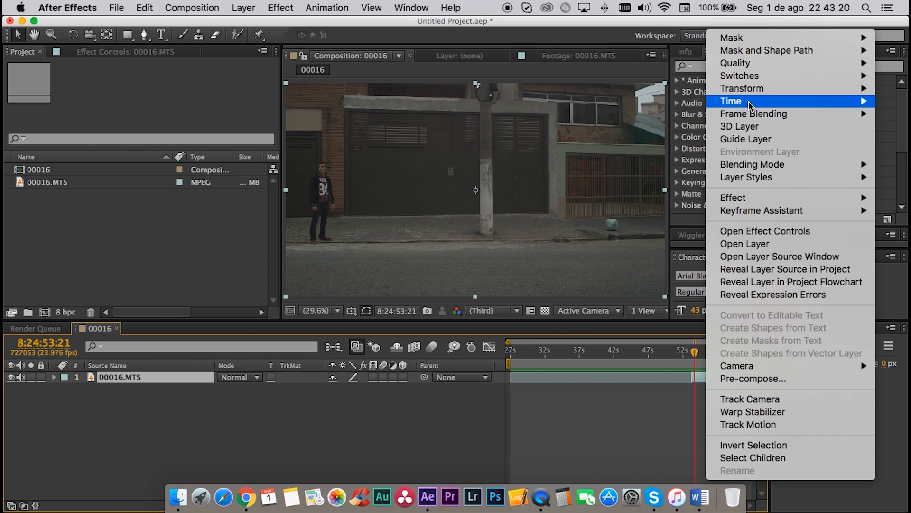
pyautogui.moveTo(778, 101)
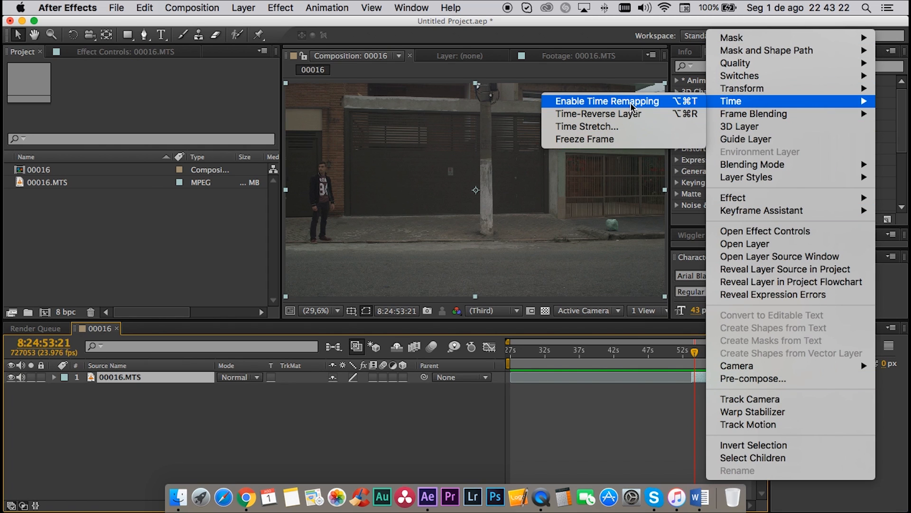
pyautogui.click(607, 101)
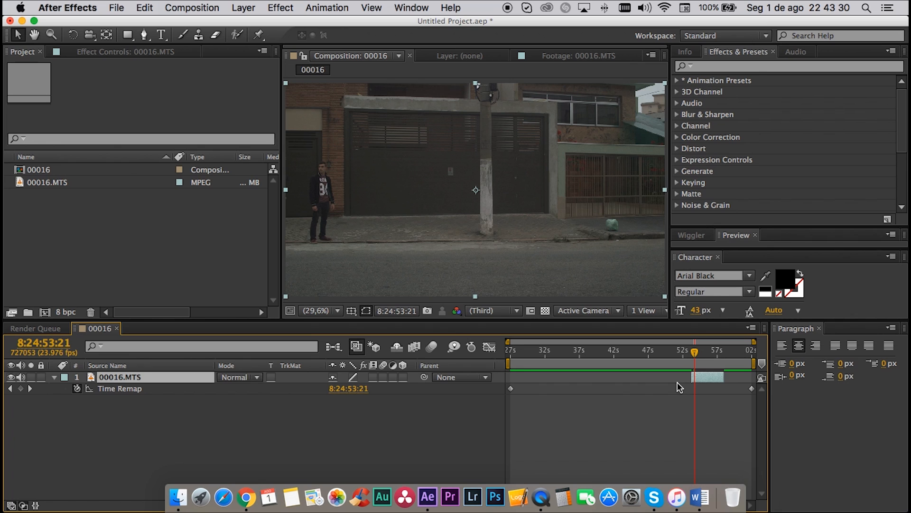
# Add a Time Remap keyframe at 8:24:56:06, where the man starts running.
pyautogui.press('=')
pyautogui.press('=')
pyautogui.press('=')
pyautogui.hscroll(5, 673, 390)
pyautogui.hscroll(-2, 673, 389)
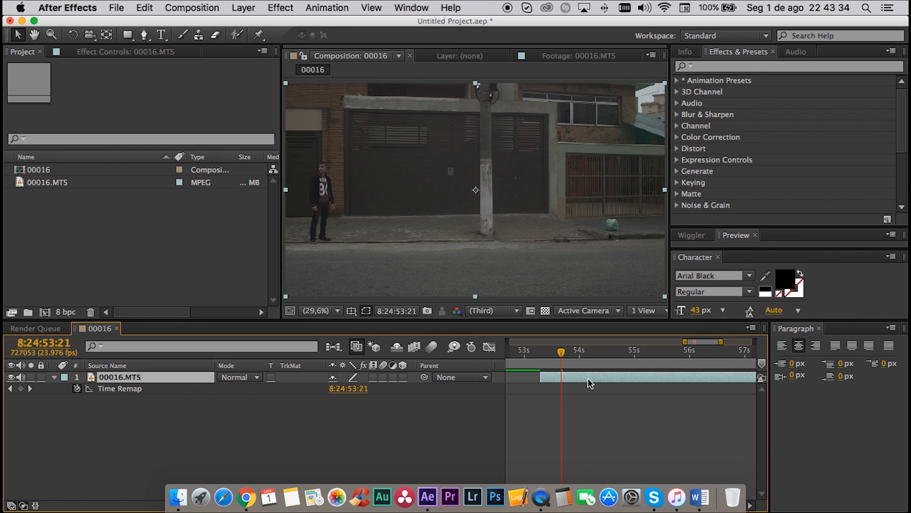
pyautogui.moveTo(540, 355); pyautogui.dragTo(692, 355)
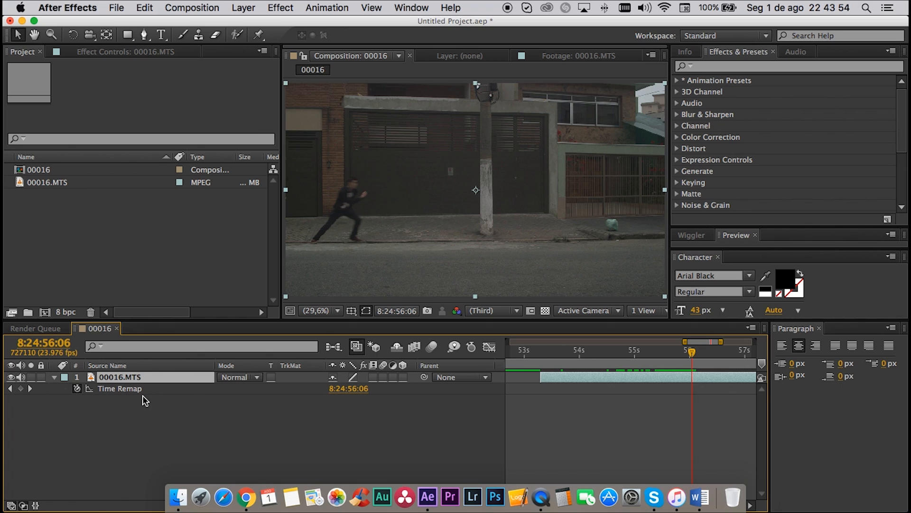
pyautogui.click(20, 389)
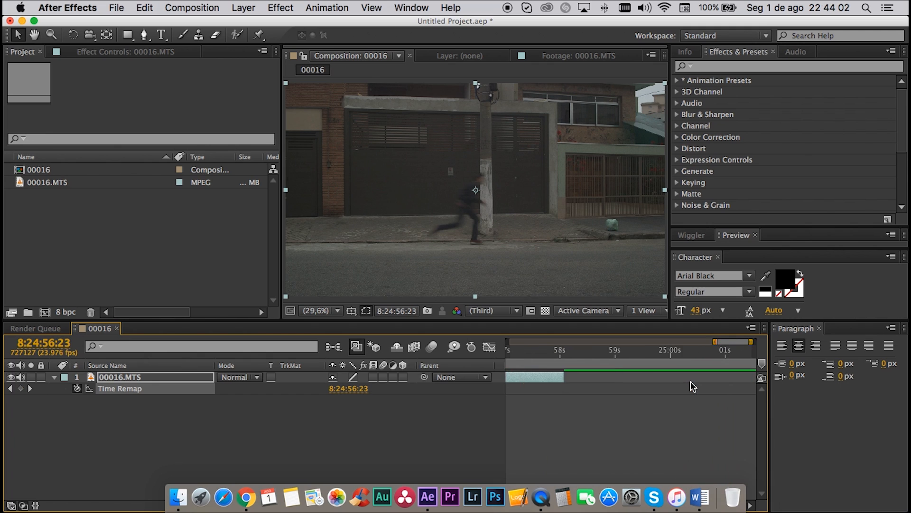
# Add a Time Remap keyframe at 8:24:58:02 and move it close behind the keyframe where the run starts.
pyautogui.moveTo(544, 354); pyautogui.dragTo(606, 352)
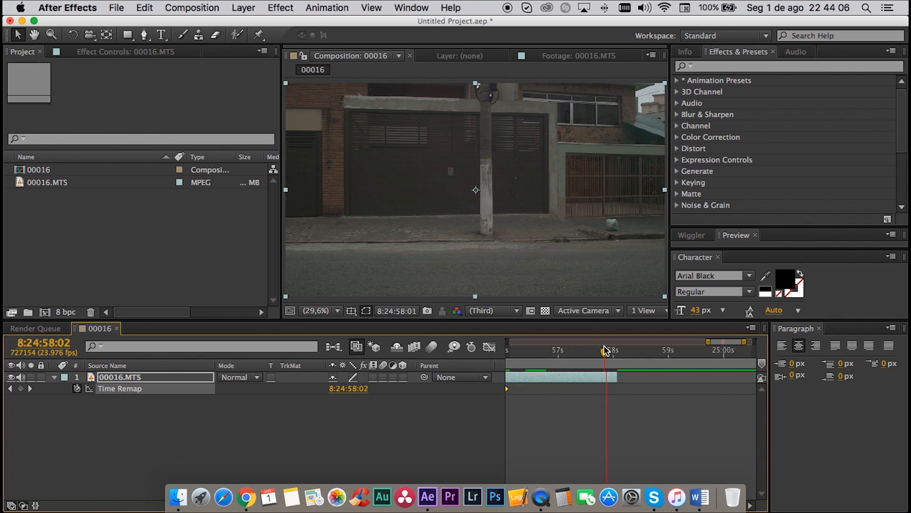
pyautogui.click(21, 388)
pyautogui.moveTo(608, 389); pyautogui.dragTo(520, 391)
pyautogui.hscroll(-2, 523, 394)
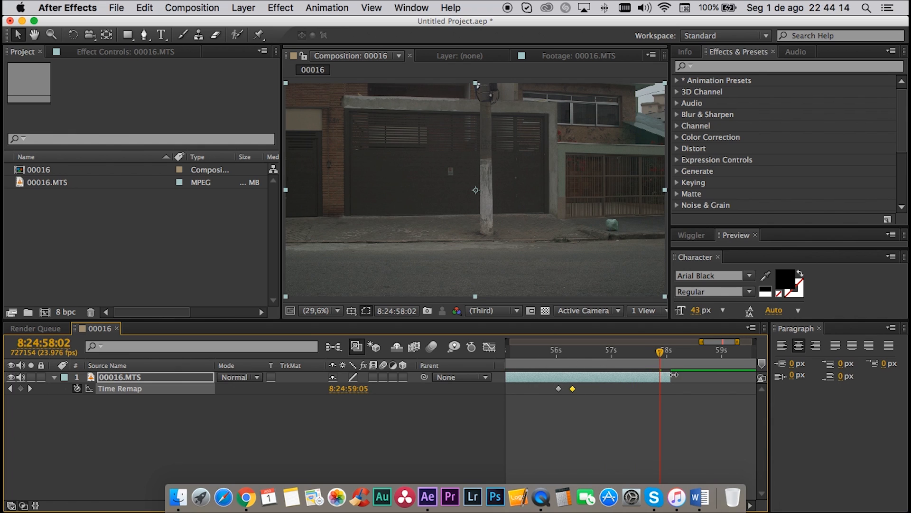
# Play back the time-remapped run from before the two keyframes and examine the frames between them.
pyautogui.click(556, 351)
pyautogui.press('space')
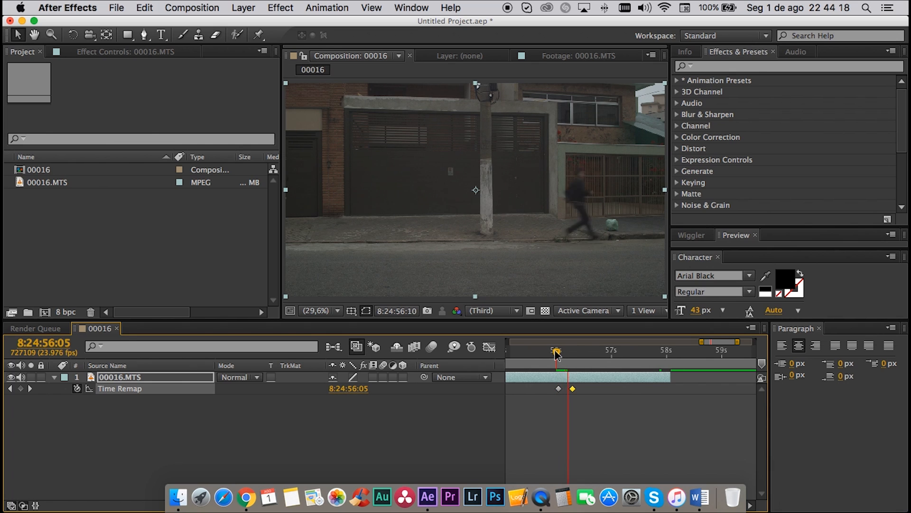
pyautogui.hscroll(3, 555, 350)
pyautogui.click(556, 350)
pyautogui.hscroll(-5, 555, 351)
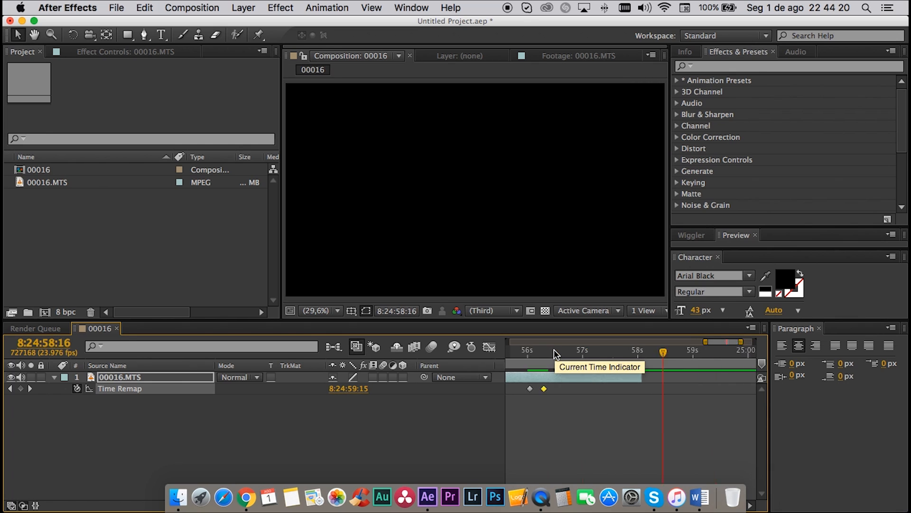
pyautogui.click(626, 351)
pyautogui.click(552, 352)
pyautogui.press('space')
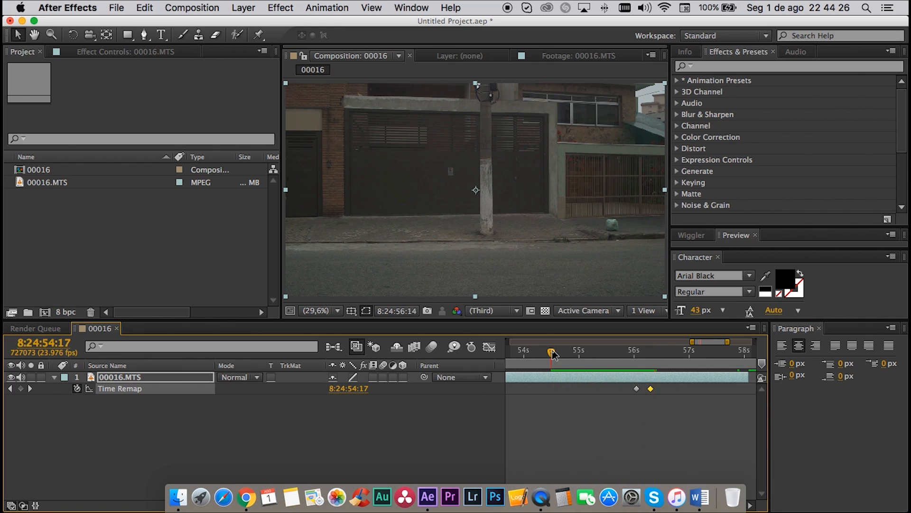
pyautogui.press('space')
pyautogui.moveTo(646, 355)
pyautogui.mouseDown()
pyautogui.moveTo(635, 355)
pyautogui.moveTo(645, 355)
pyautogui.mouseUp()
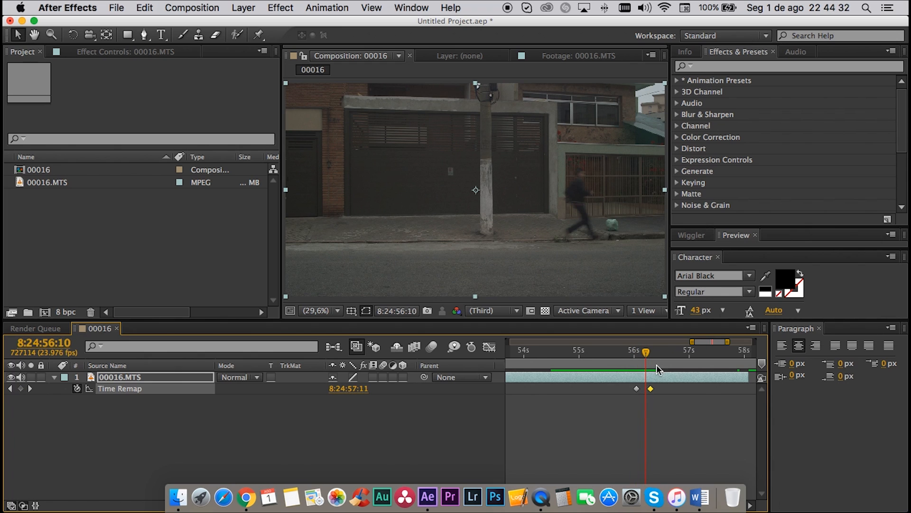
# Move the second Time Remap keyframe to 8:24:56:13 and preview the sped-up run.
pyautogui.moveTo(651, 389)
pyautogui.mouseDown()
pyautogui.moveTo(692, 389)
pyautogui.moveTo(650, 395)
pyautogui.mouseUp()
pyautogui.click(613, 353)
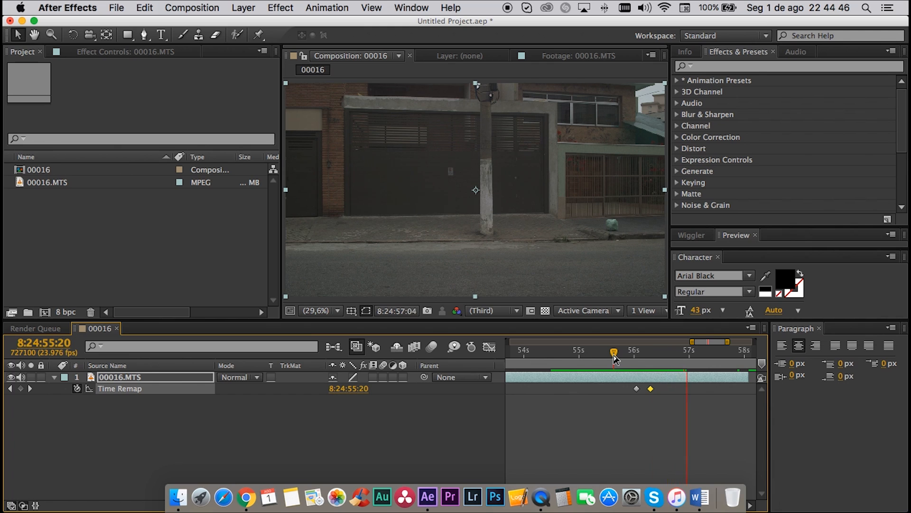
pyautogui.press('space')
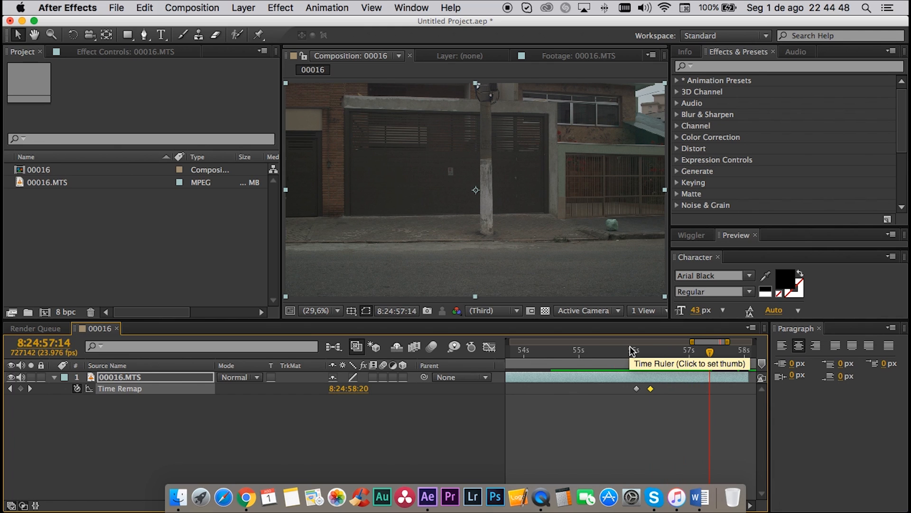
pyautogui.click(602, 355)
pyautogui.press('space')
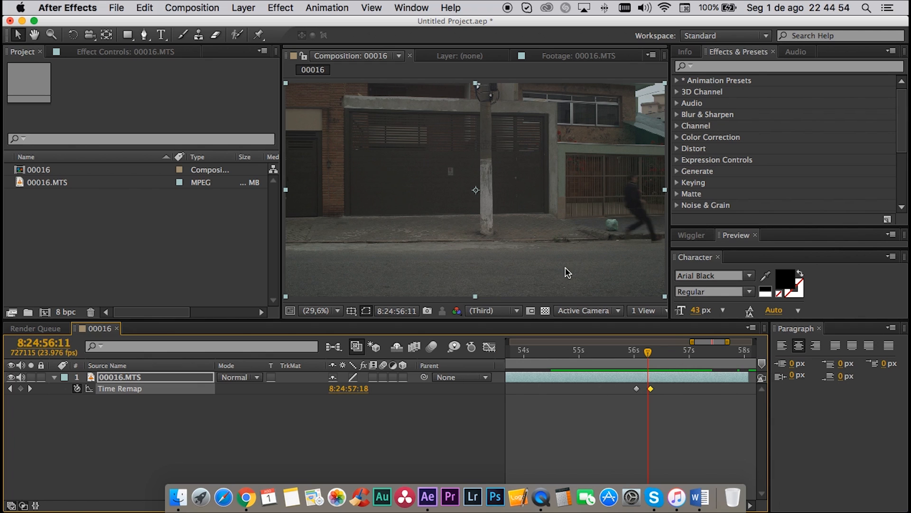
pyautogui.moveTo(651, 392); pyautogui.dragTo(654, 391)
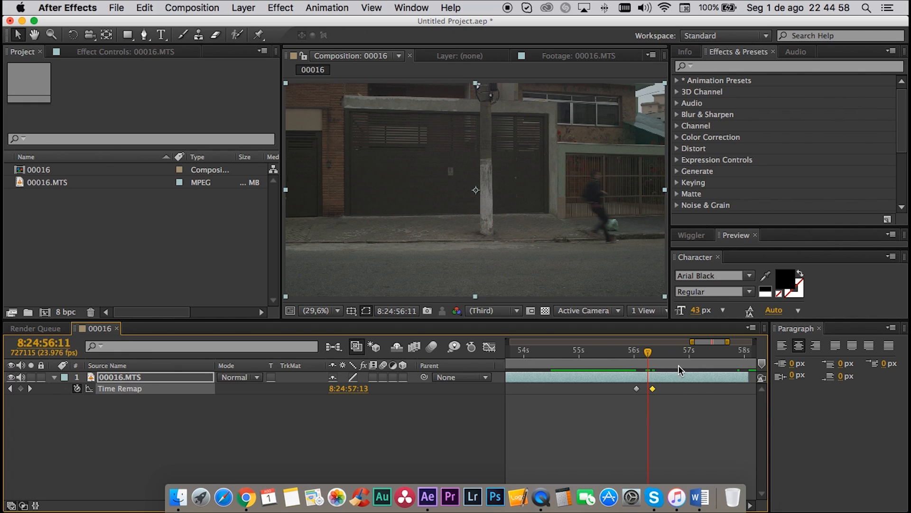
pyautogui.click(604, 351)
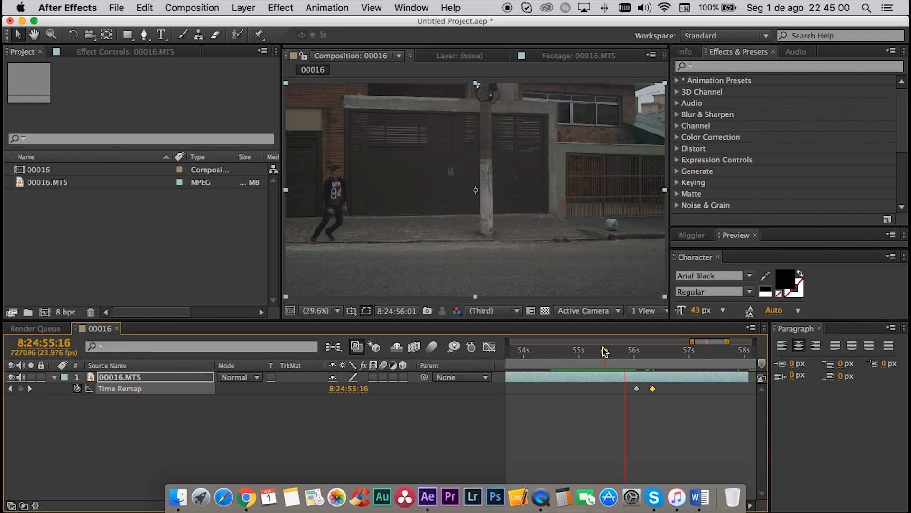
pyautogui.moveTo(611, 352); pyautogui.dragTo(632, 354)
pyautogui.press('space')
pyautogui.press('space')
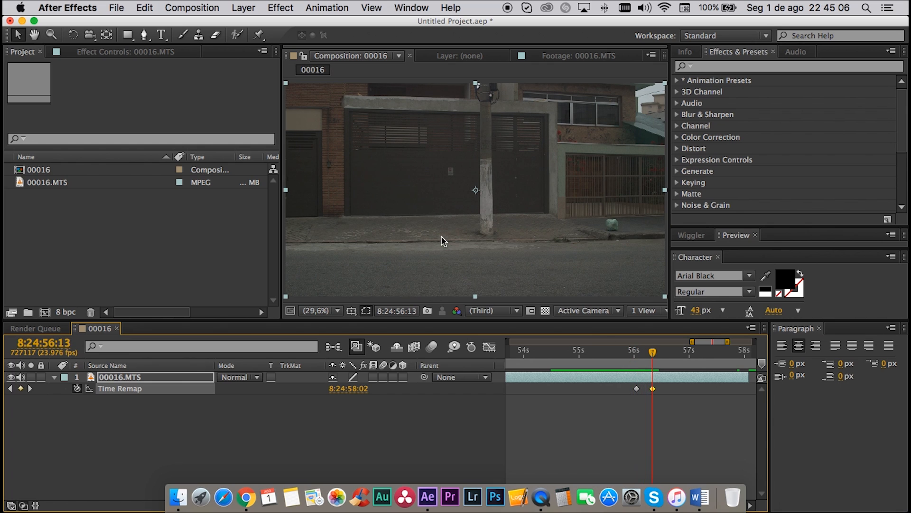
# Search the effects for "cc force" and apply CC Force Motion Blur to the 00016.MTS clip.
pyautogui.moveTo(633, 353); pyautogui.dragTo(643, 353)
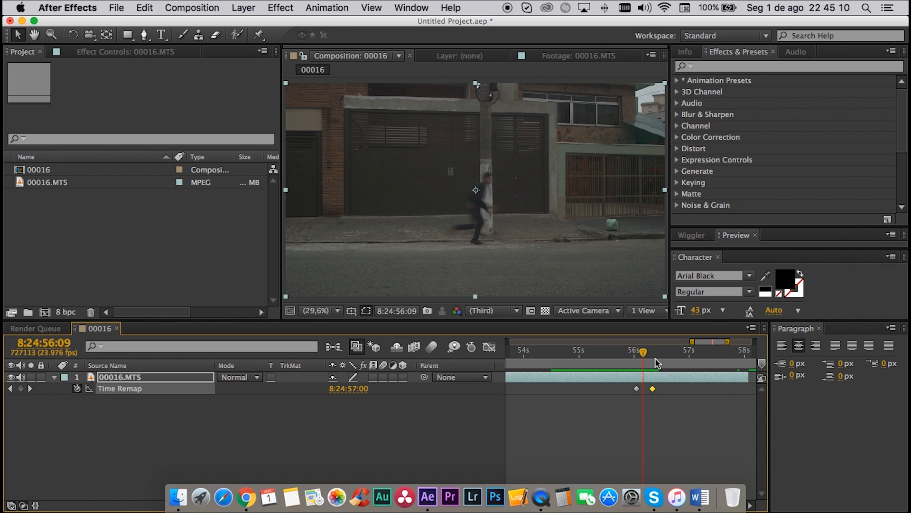
pyautogui.moveTo(644, 355); pyautogui.dragTo(625, 354)
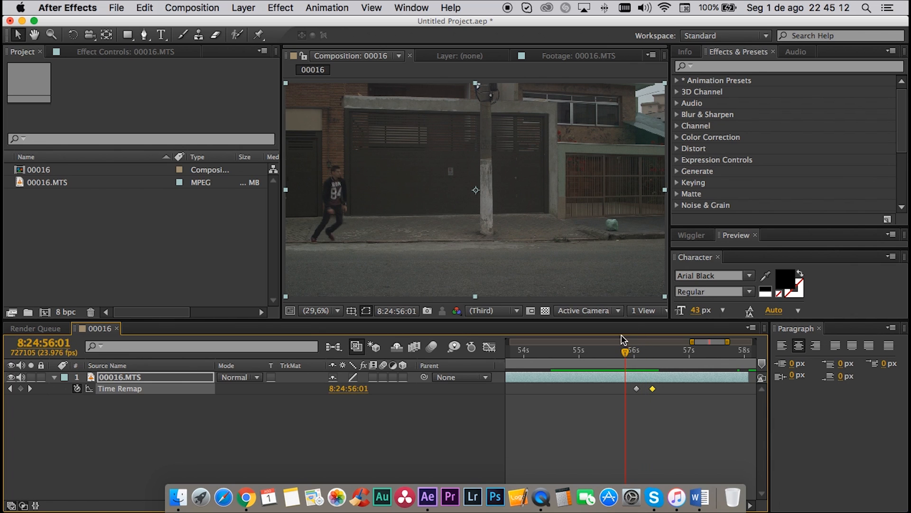
pyautogui.click(700, 66)
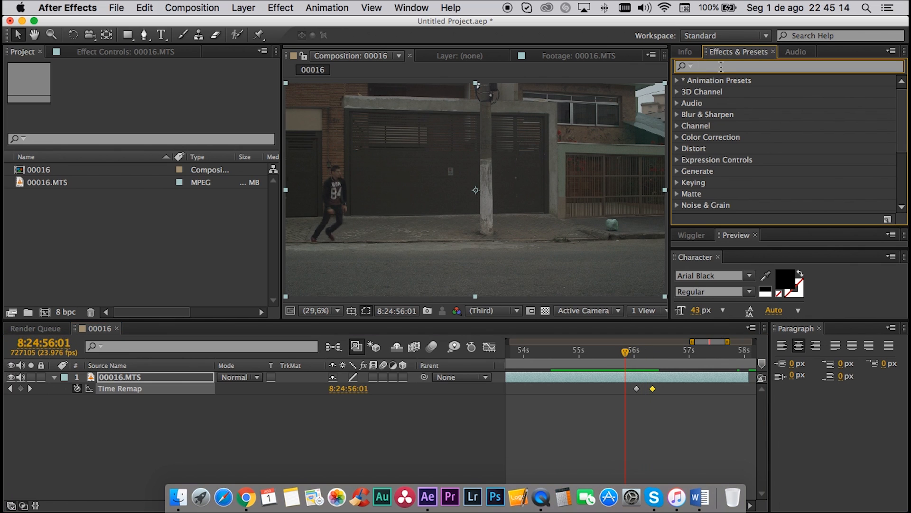
pyautogui.write('cc')
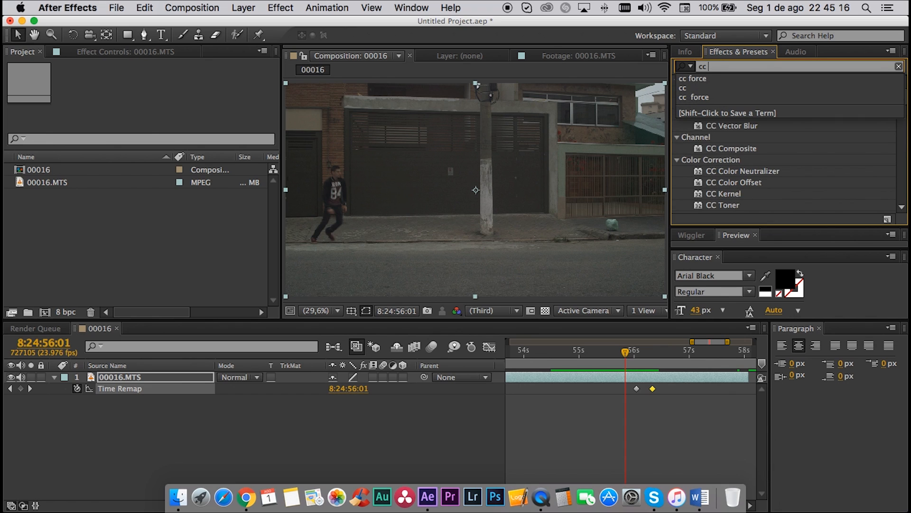
pyautogui.click(711, 79)
pyautogui.click(743, 95)
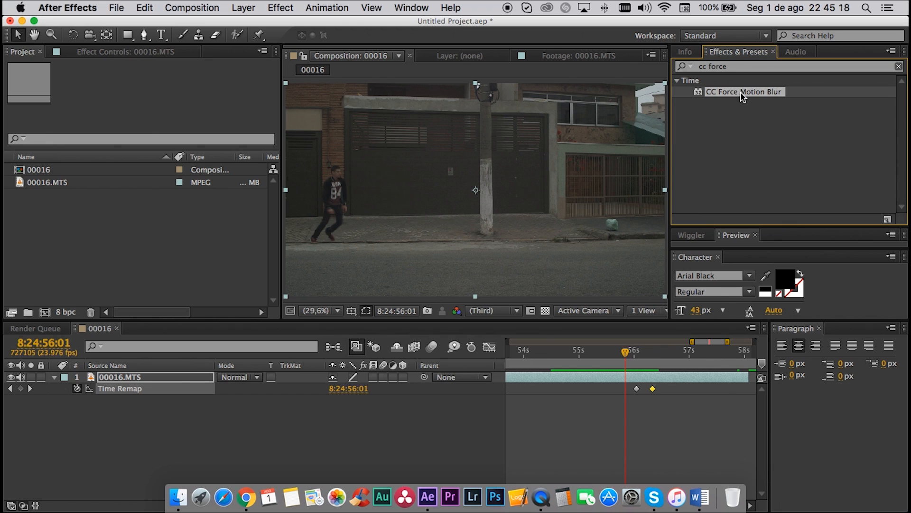
pyautogui.click(738, 128)
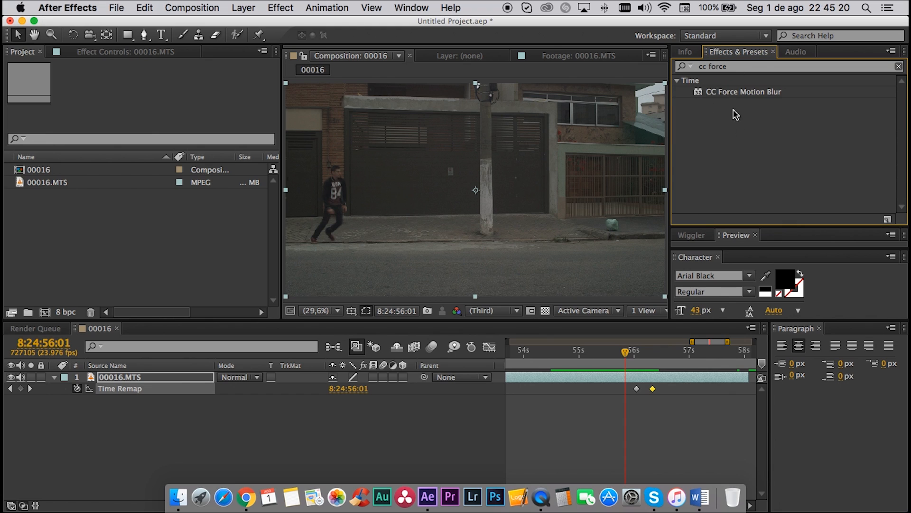
pyautogui.moveTo(712, 91); pyautogui.dragTo(617, 375)
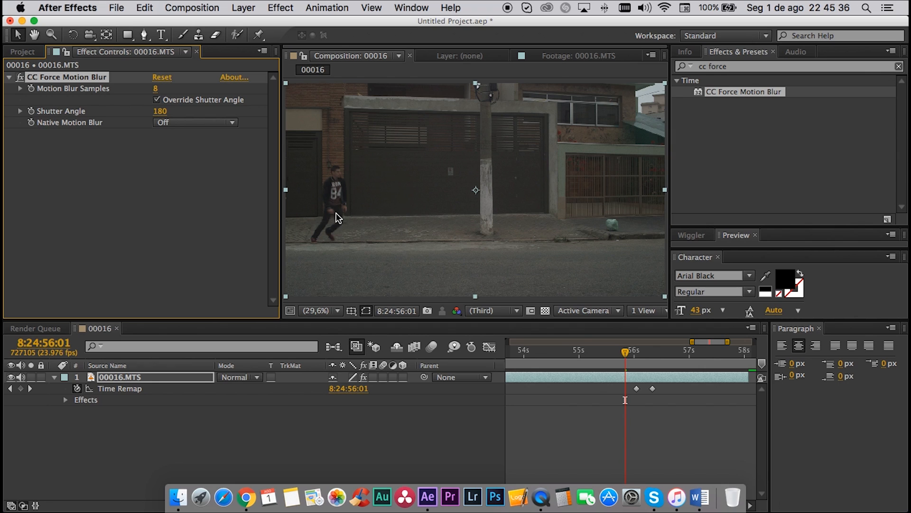
# Set CC Force Motion Blur to 10 Motion Blur Samples and a Shutter Angle of 121, judging it at 8:24:56:07.
pyautogui.moveTo(625, 351); pyautogui.dragTo(638, 353)
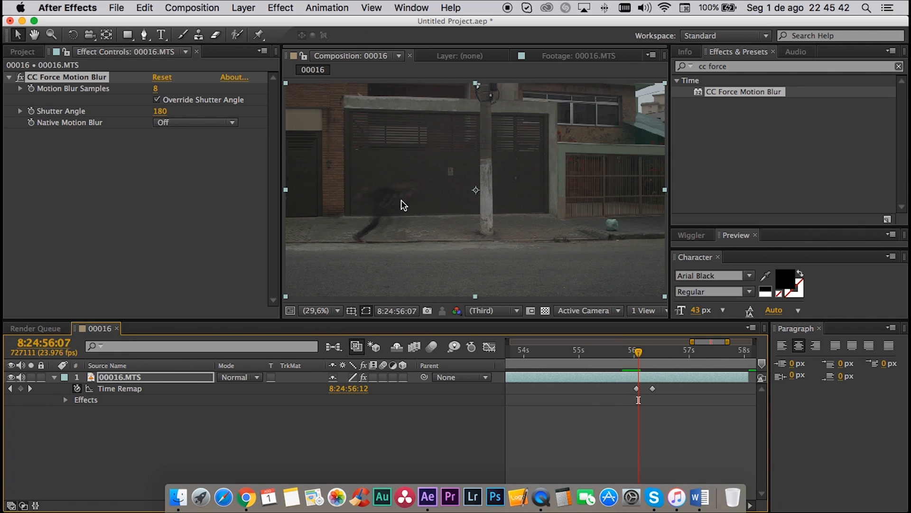
pyautogui.click(158, 89)
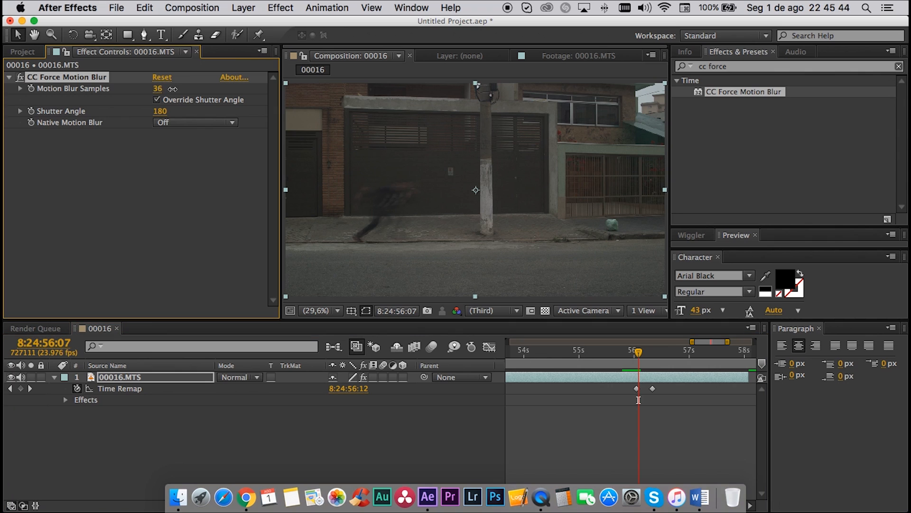
pyautogui.moveTo(122, 91); pyautogui.dragTo(143, 93)
pyautogui.moveTo(160, 111); pyautogui.dragTo(100, 105)
pyautogui.moveTo(164, 91); pyautogui.dragTo(184, 114)
pyautogui.moveTo(159, 111); pyautogui.dragTo(57, 100)
# Preview the blurred run and move the second Time Remap keyframe slightly earlier, closer to the first.
pyautogui.click(590, 352)
pyautogui.press('space')
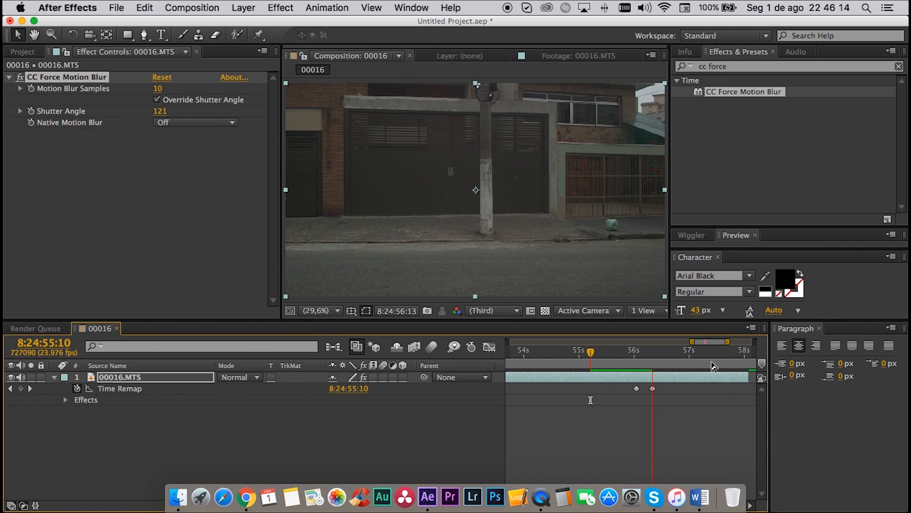
pyautogui.click(626, 350)
pyautogui.click(618, 353)
pyautogui.moveTo(618, 353); pyautogui.dragTo(653, 354)
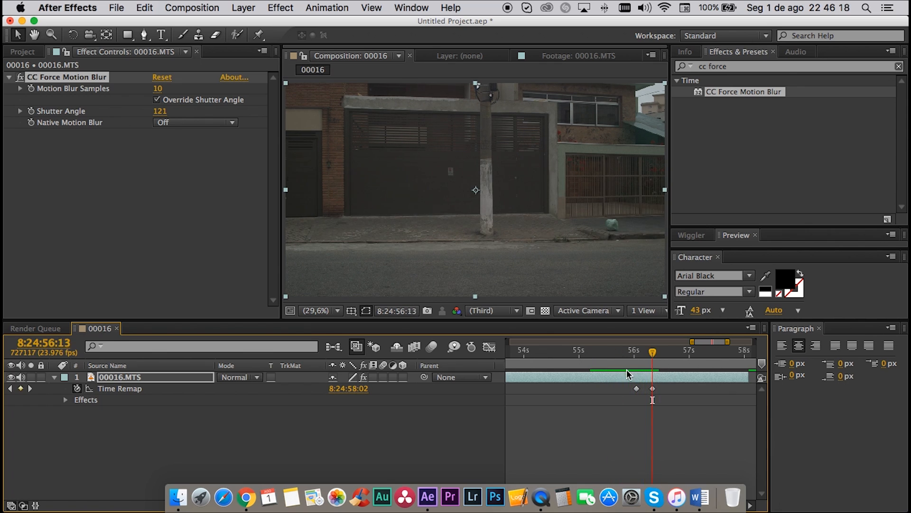
pyautogui.click(652, 389)
pyautogui.moveTo(653, 390); pyautogui.dragTo(647, 390)
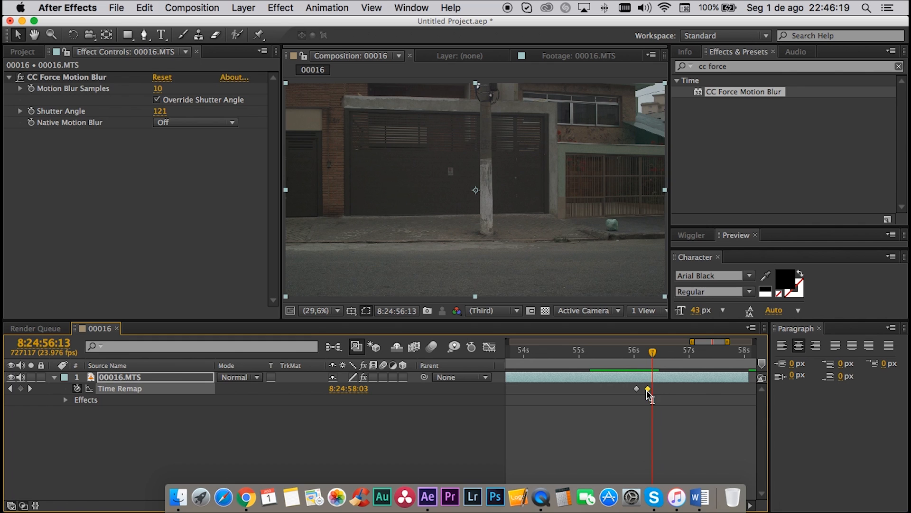
# Play back the run and examine the motion blur on the frames between the two Time Remap keyframes.
pyautogui.click(605, 353)
pyautogui.moveTo(616, 357)
pyautogui.mouseDown()
pyautogui.moveTo(635, 355)
pyautogui.moveTo(628, 357)
pyautogui.mouseUp()
pyautogui.press('space')
pyautogui.press('space')
pyautogui.click(604, 353)
pyautogui.press('space')
pyautogui.click(632, 356)
pyautogui.moveTo(632, 356); pyautogui.dragTo(646, 354)
pyautogui.click(639, 353)
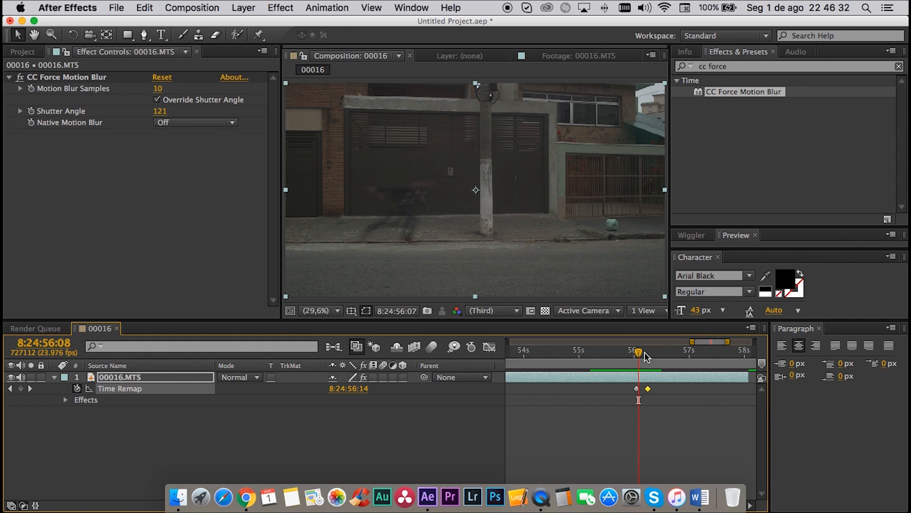
# Set the Shutter Angle of CC Force Motion Blur to 118 and check the frames where the run starts.
pyautogui.press('pagedown')
pyautogui.moveTo(160, 111); pyautogui.dragTo(198, 116)
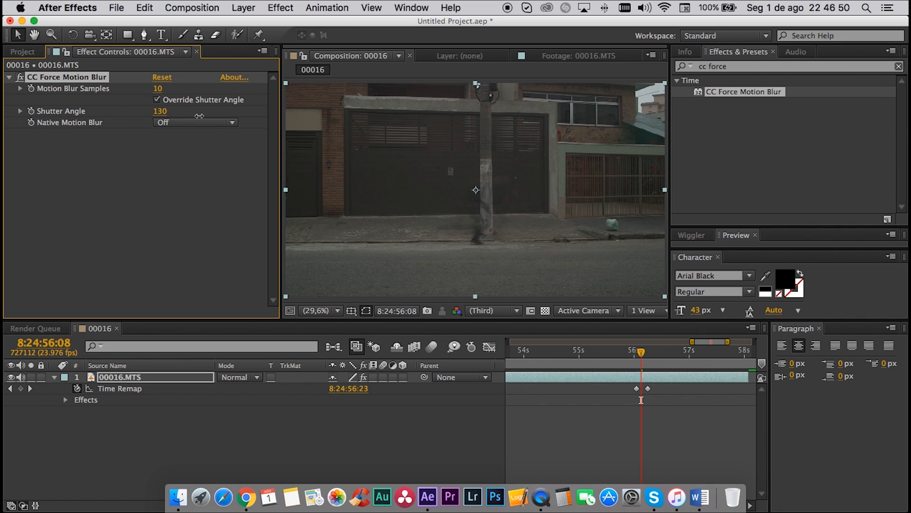
pyautogui.click(620, 351)
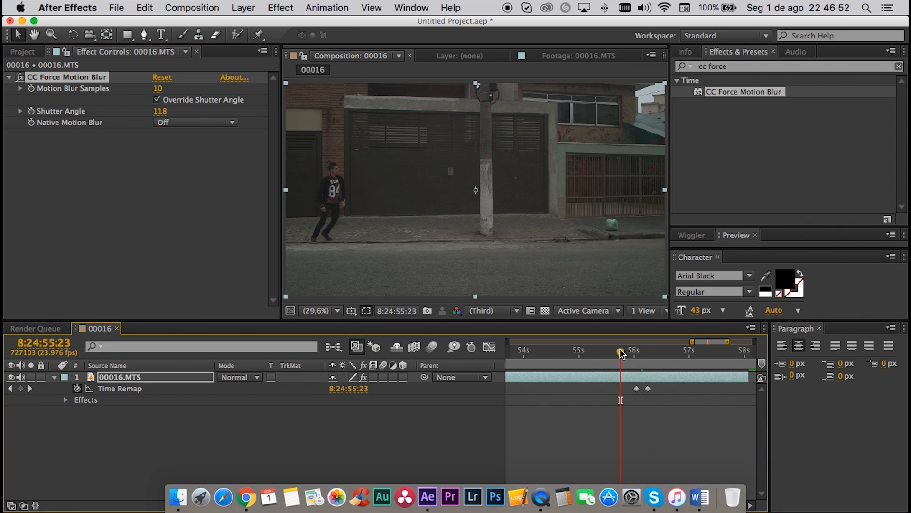
pyautogui.moveTo(624, 351); pyautogui.dragTo(640, 353)
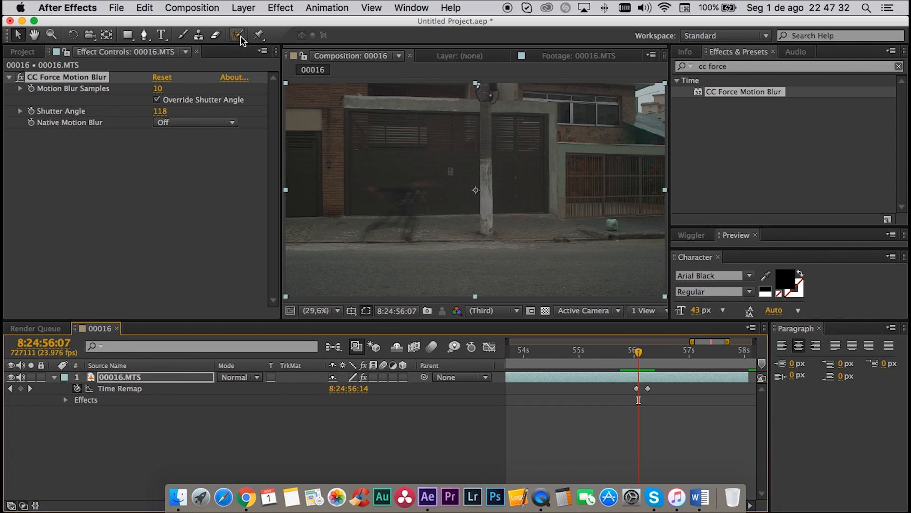
# Create a red solid layer of 1920 by 1080 px above the street clip.
pyautogui.click(116, 8)
pyautogui.moveTo(128, 24)
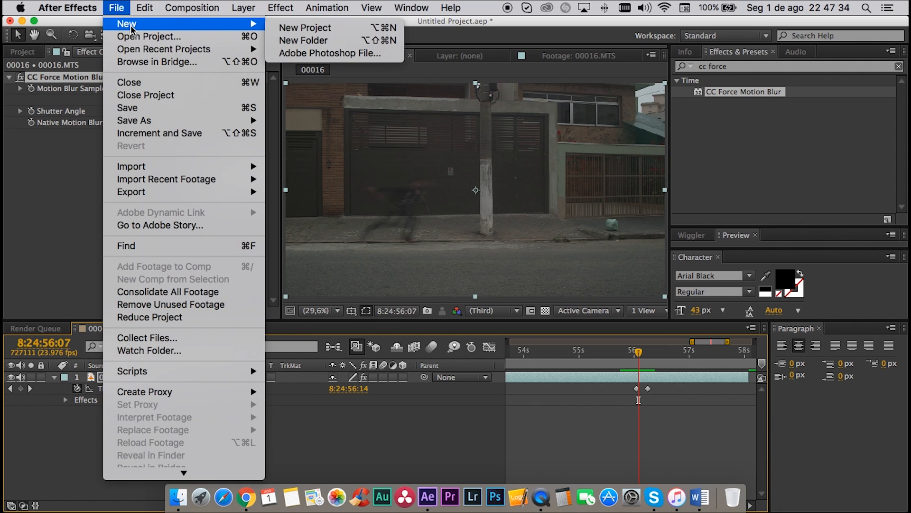
pyautogui.click(70, 192)
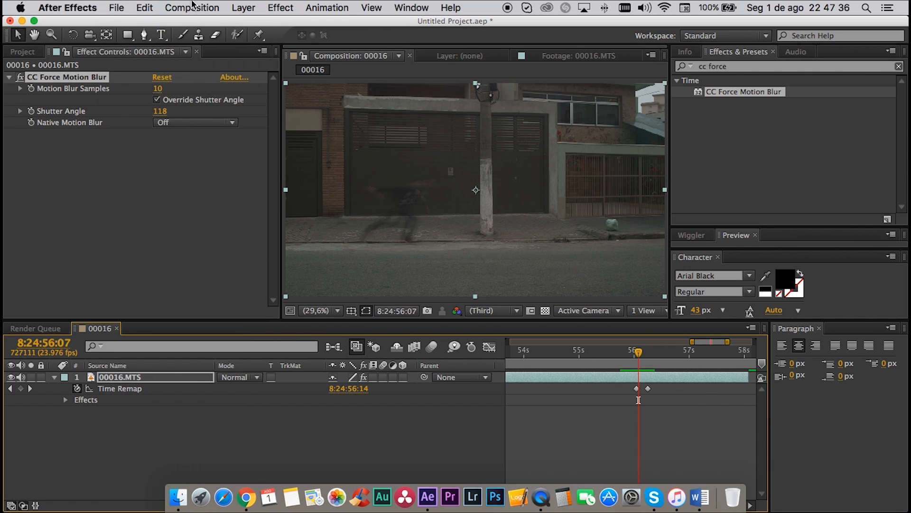
pyautogui.click(242, 7)
pyautogui.moveTo(249, 24)
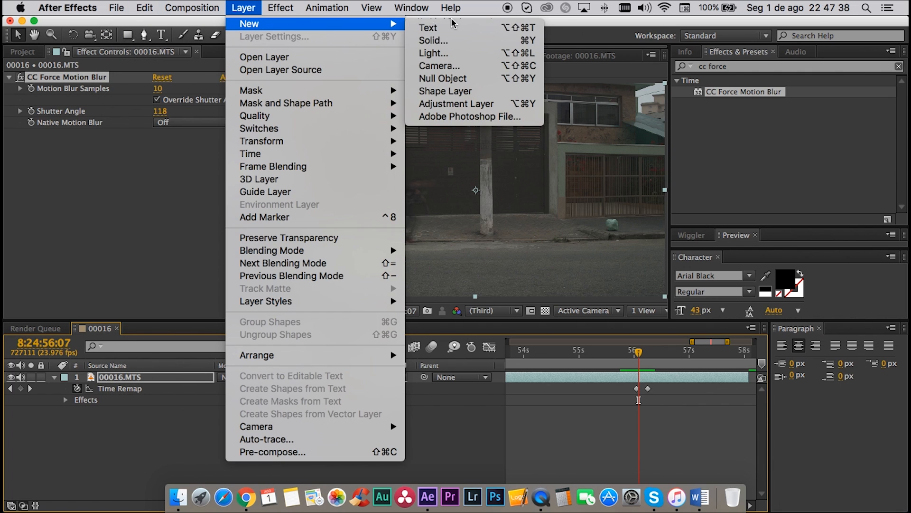
pyautogui.click(430, 39)
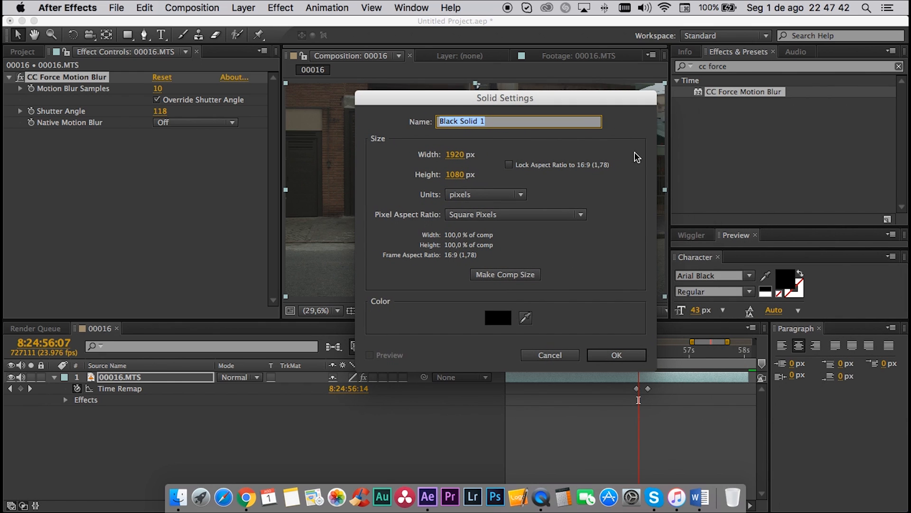
pyautogui.click(485, 316)
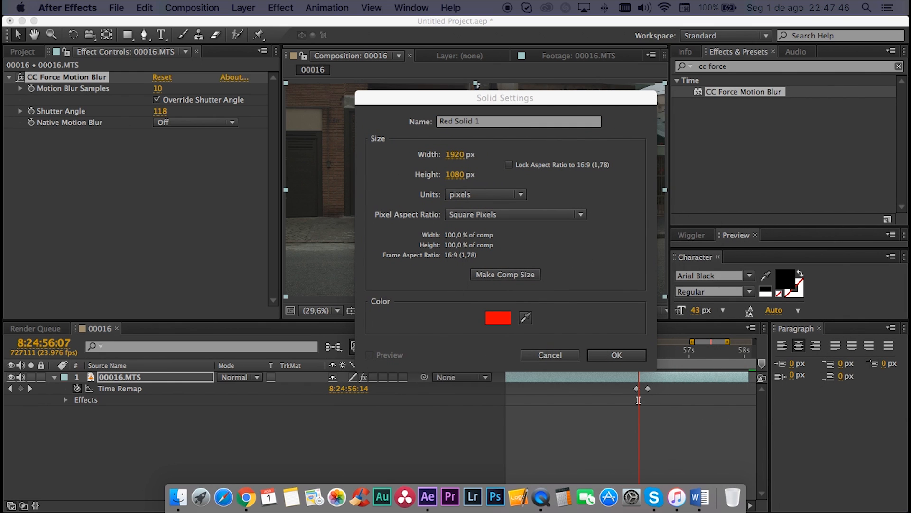
pyautogui.click(616, 355)
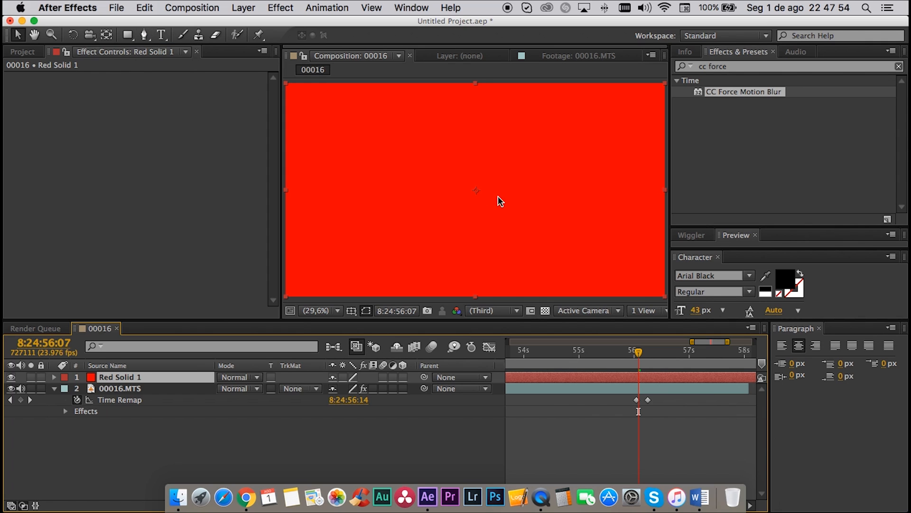
# Draw a closed six-point mask with the Pen tool on the red solid, over the blurred runner.
pyautogui.click(144, 34)
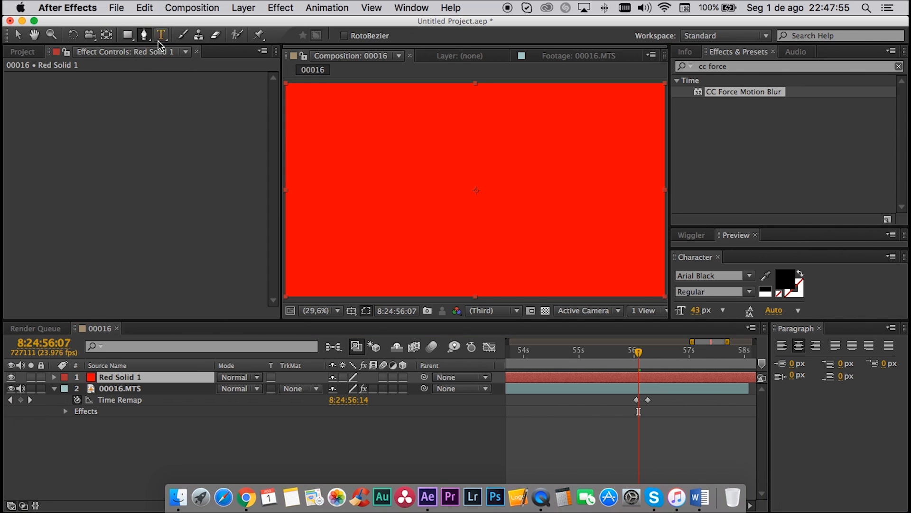
pyautogui.click(373, 142)
pyautogui.click(368, 196)
pyautogui.click(399, 207)
pyautogui.click(459, 206)
pyautogui.click(485, 159)
pyautogui.click(454, 139)
pyautogui.click(373, 142)
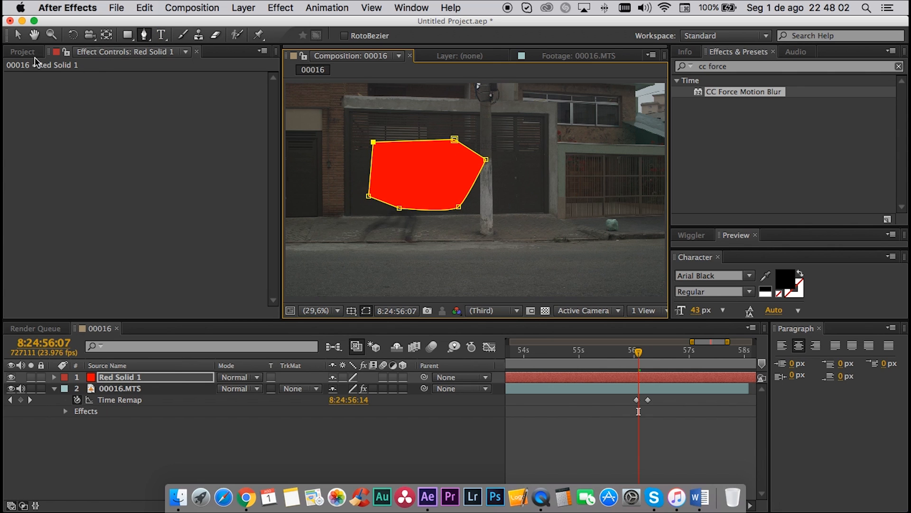
pyautogui.click(17, 34)
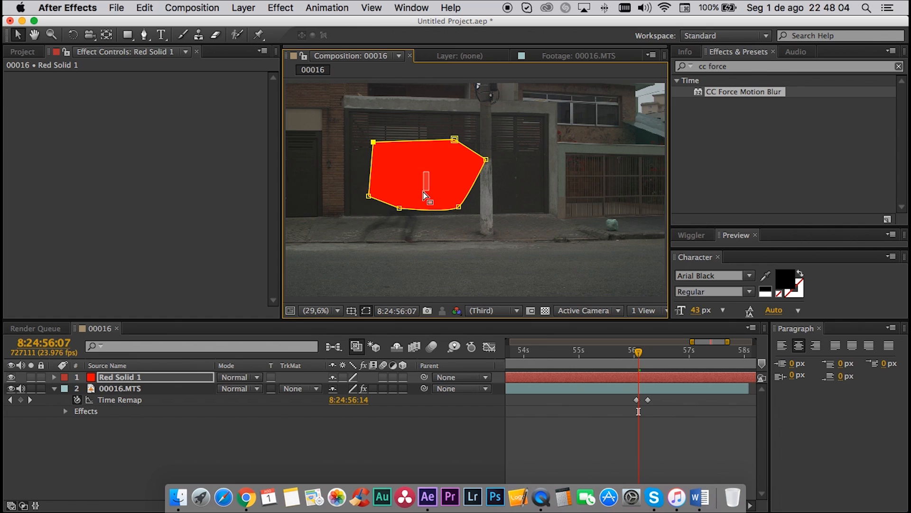
# Move the masked red solid onto the man at 8:24:56:05, where he starts running.
pyautogui.moveTo(411, 167); pyautogui.dragTo(377, 211)
pyautogui.moveTo(632, 354); pyautogui.dragTo(588, 352)
pyautogui.moveTo(398, 217); pyautogui.dragTo(464, 219)
pyautogui.moveTo(592, 354); pyautogui.dragTo(634, 353)
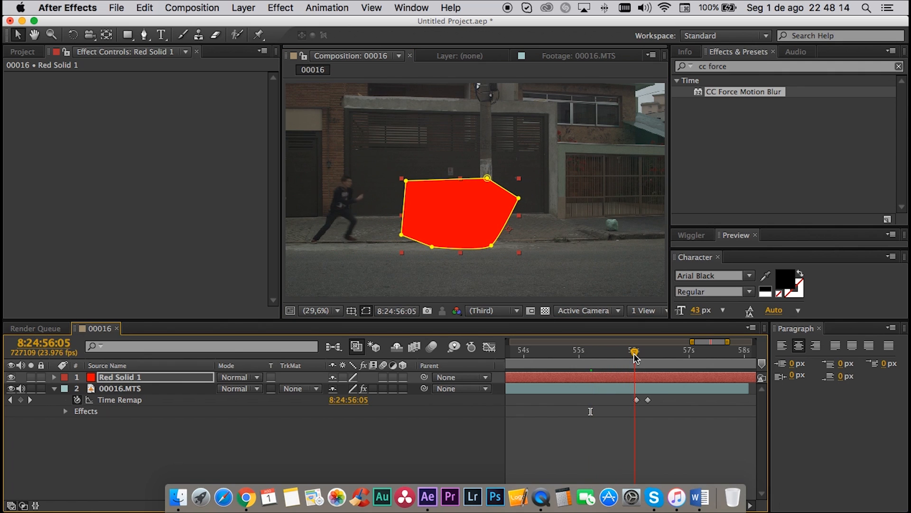
pyautogui.moveTo(456, 215); pyautogui.dragTo(373, 204)
# Reshape the red solid's mask point by point so it fits closely around the man's body at 8:24:56:05.
pyautogui.moveTo(437, 191); pyautogui.dragTo(364, 205)
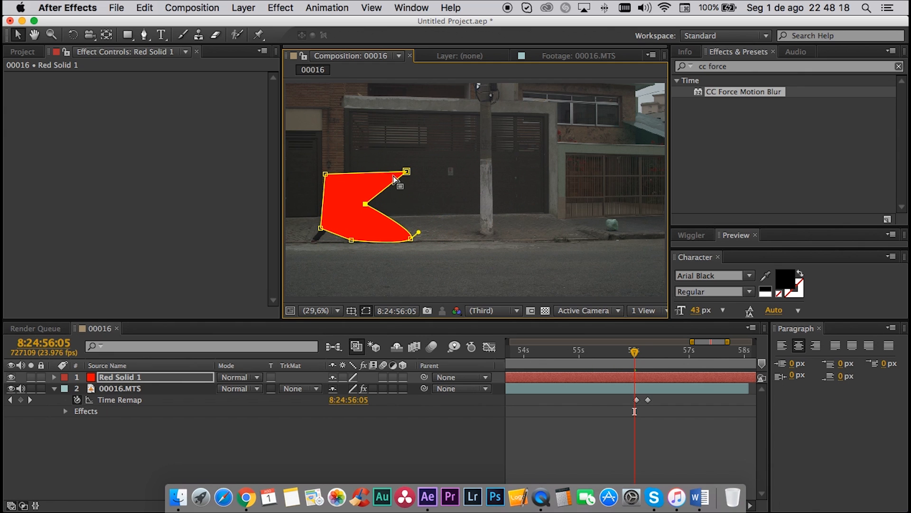
pyautogui.moveTo(406, 171); pyautogui.dragTo(356, 183)
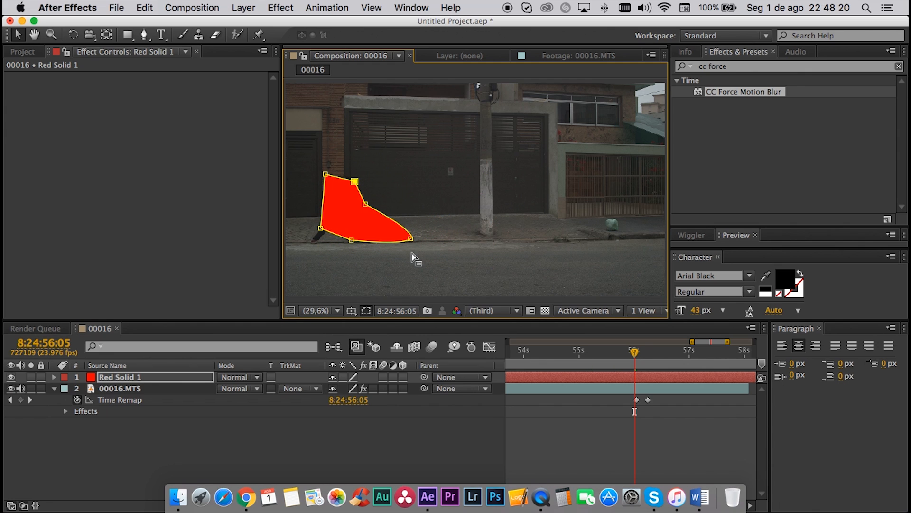
pyautogui.moveTo(412, 238); pyautogui.dragTo(366, 239)
pyautogui.moveTo(353, 240); pyautogui.dragTo(320, 207)
pyautogui.moveTo(325, 174); pyautogui.dragTo(360, 204)
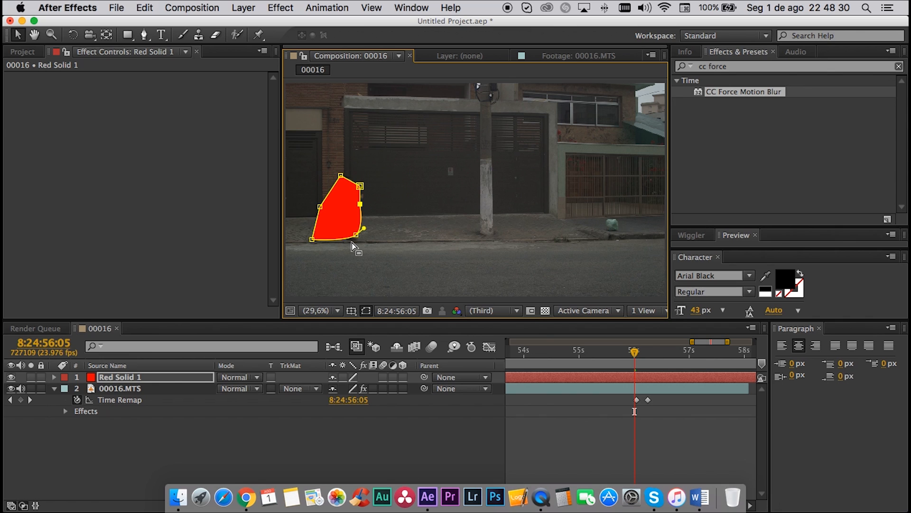
pyautogui.moveTo(356, 235); pyautogui.dragTo(350, 237)
pyautogui.moveTo(322, 209); pyautogui.dragTo(366, 206)
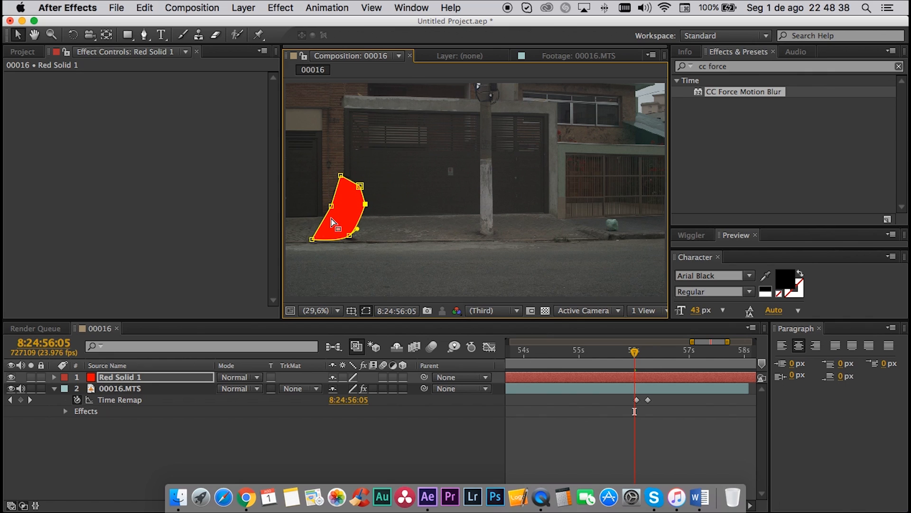
pyautogui.moveTo(350, 236); pyautogui.dragTo(356, 236)
pyautogui.click(331, 206)
pyautogui.moveTo(332, 204); pyautogui.dragTo(328, 202)
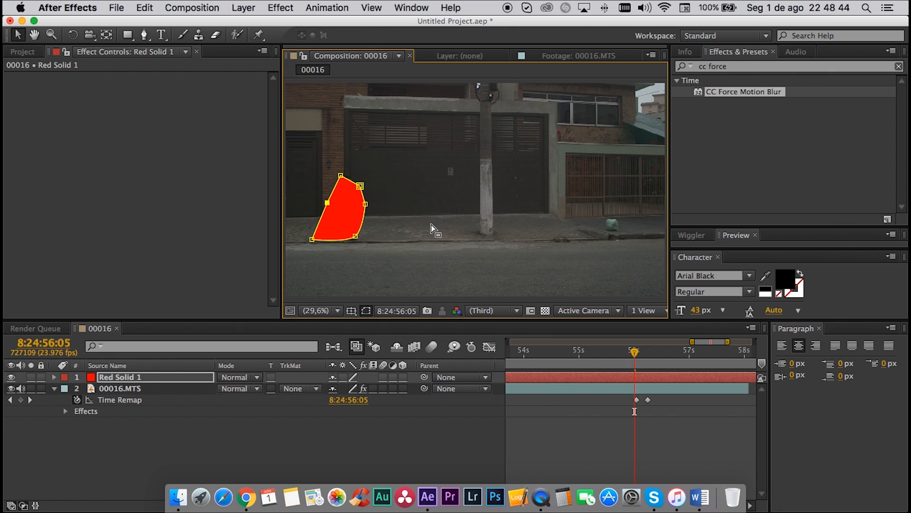
# Select the red solid layer and expand its Masks and Transform properties.
pyautogui.click(736, 178)
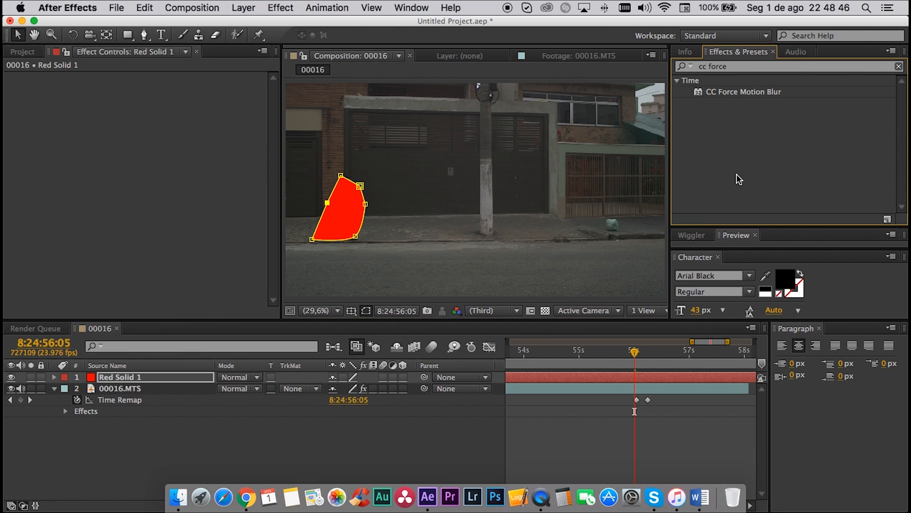
pyautogui.click(121, 450)
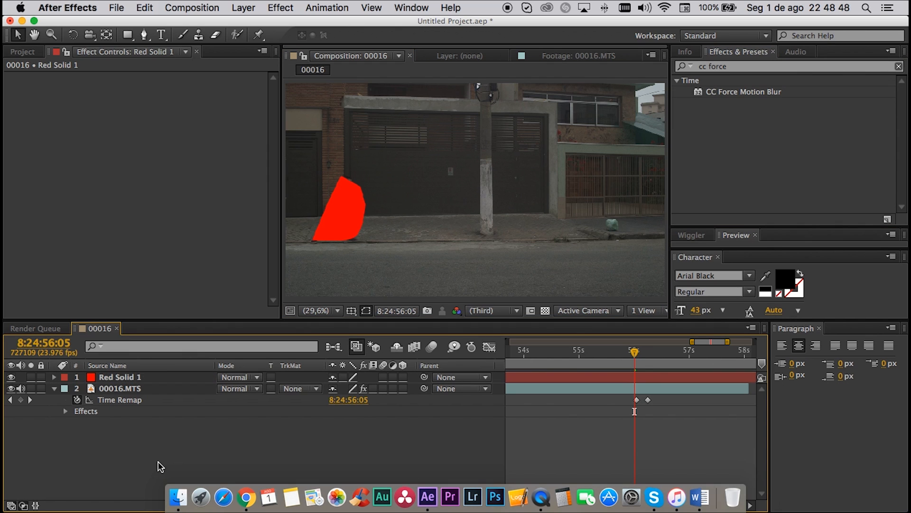
pyautogui.click(351, 227)
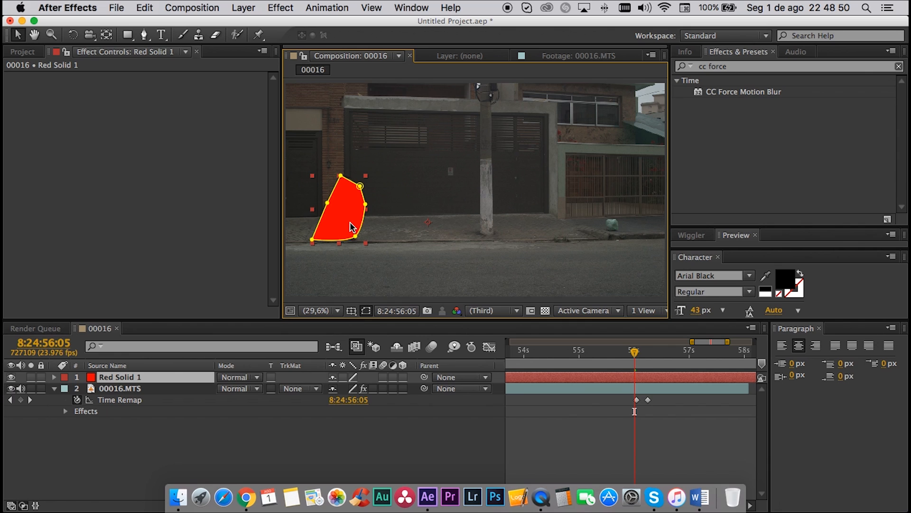
pyautogui.click(54, 377)
pyautogui.click(789, 151)
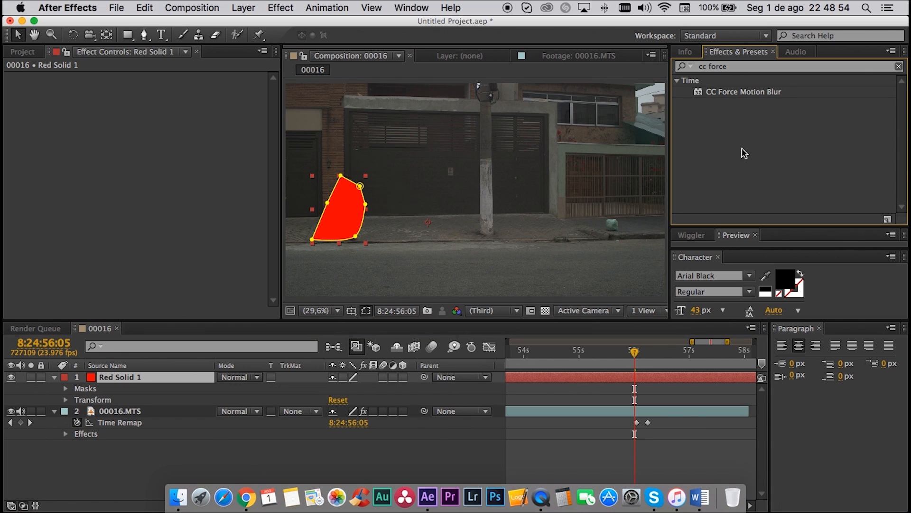
# Expand the red solid's Transform properties and lower its Opacity to 17% so the man shows through.
pyautogui.click(68, 400)
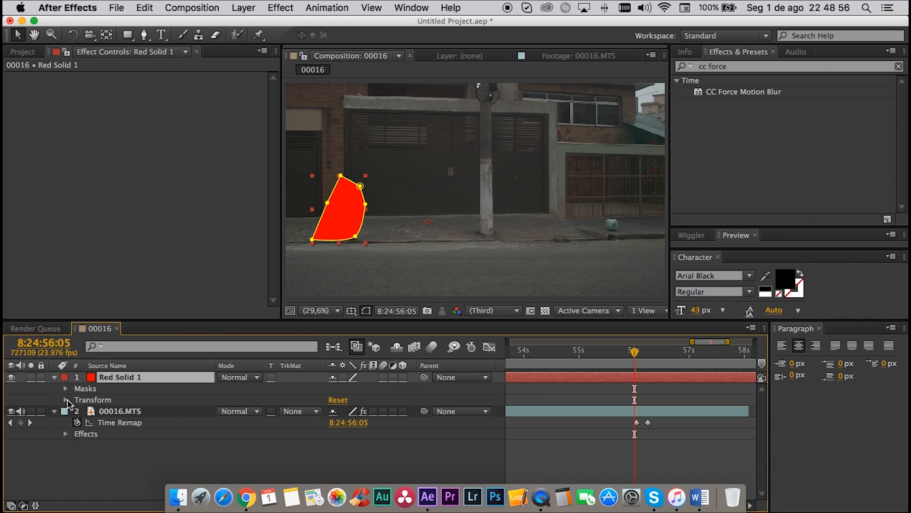
pyautogui.click(65, 400)
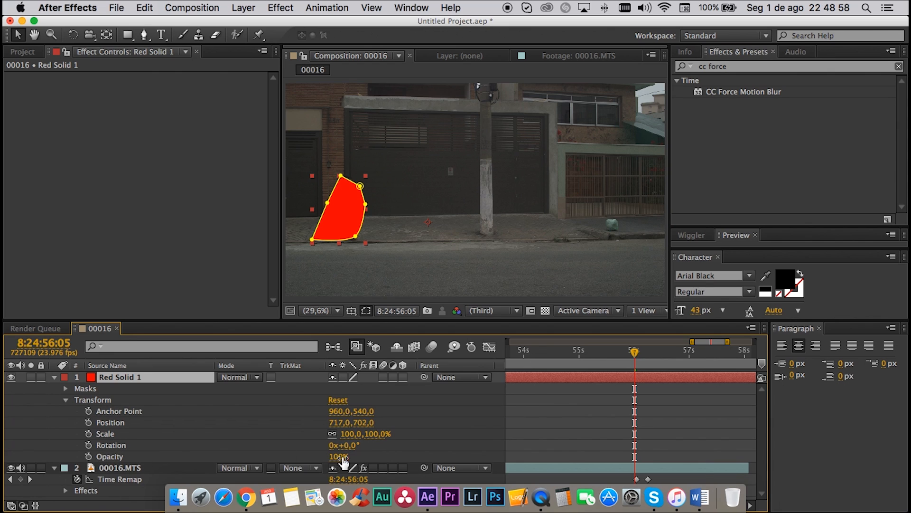
pyautogui.moveTo(338, 457); pyautogui.dragTo(288, 456)
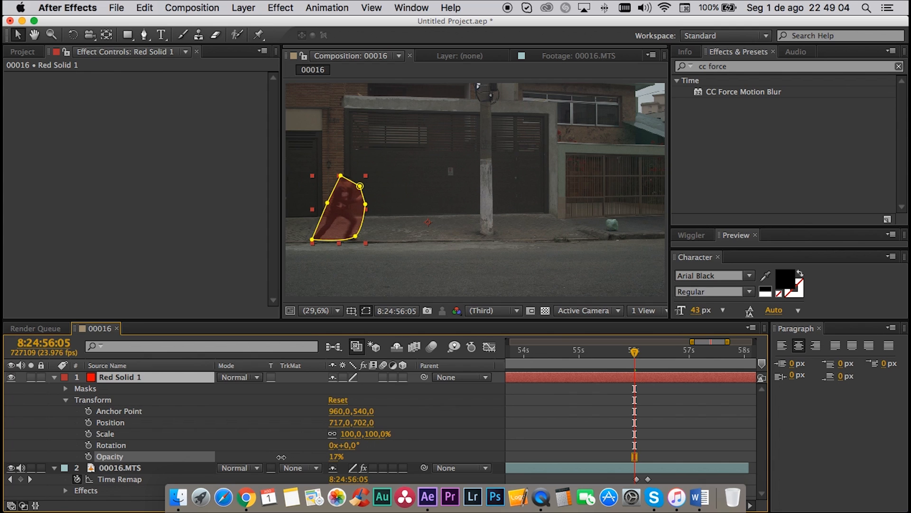
pyautogui.moveTo(743, 92); pyautogui.dragTo(469, 263)
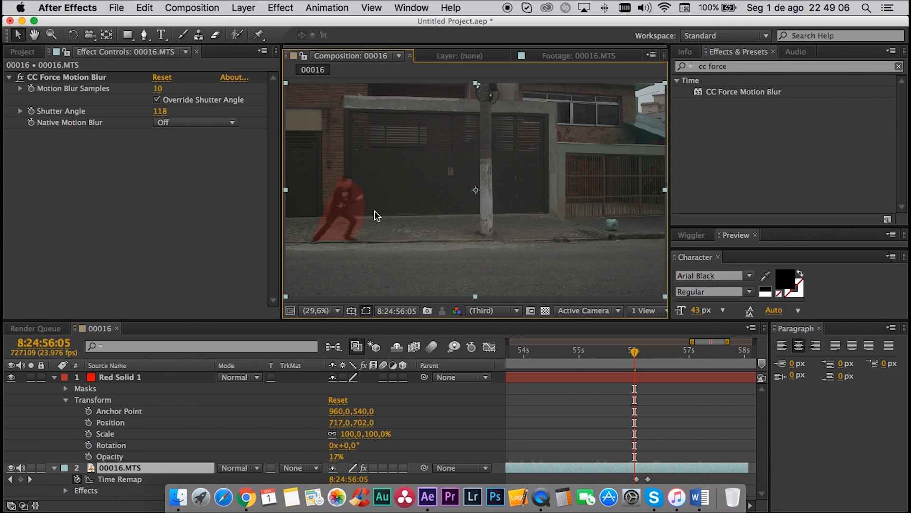
# Adjust the upper and side points of the red solid's mask to follow the man's head and body.
pyautogui.click(558, 377)
pyautogui.moveTo(359, 186); pyautogui.dragTo(340, 172)
pyautogui.moveTo(365, 204); pyautogui.dragTo(328, 203)
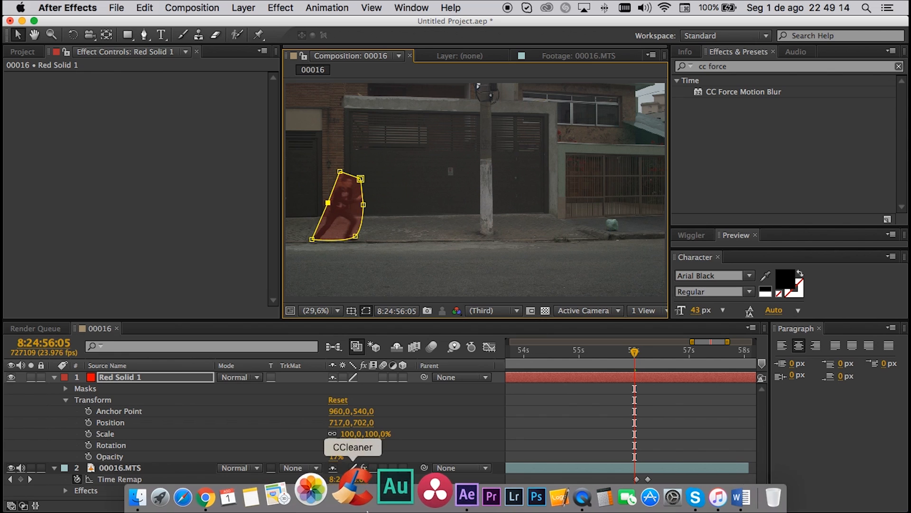
# Try the red solid at 14% Opacity against the footage and set it to 32%.
pyautogui.moveTo(336, 459); pyautogui.dragTo(320, 454)
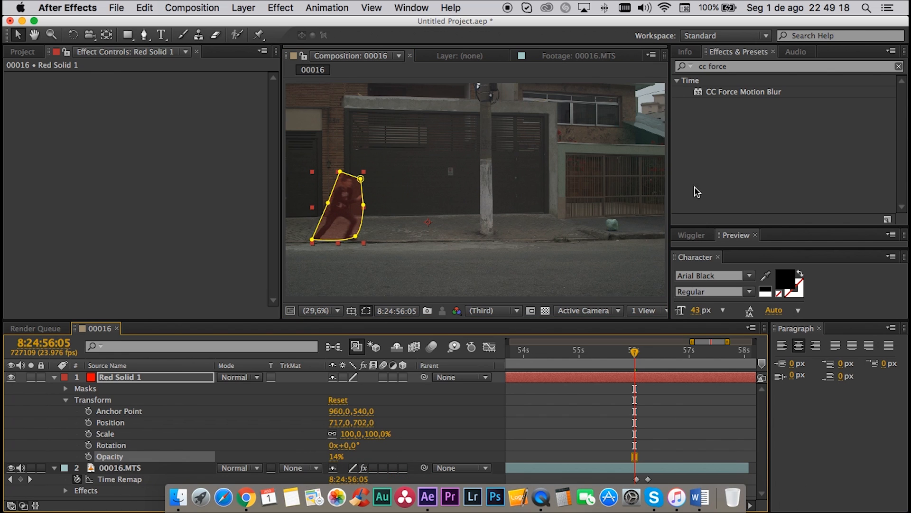
pyautogui.click(494, 245)
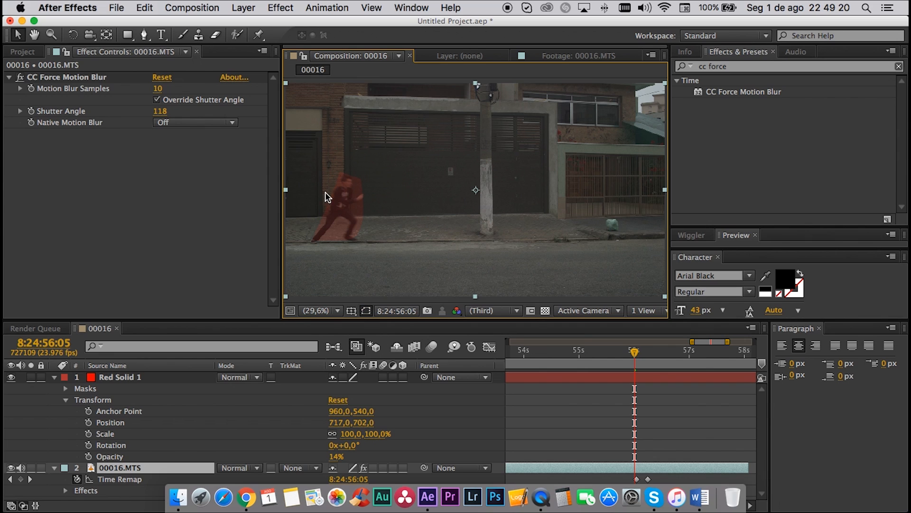
pyautogui.moveTo(333, 457); pyautogui.dragTo(341, 455)
# Search the effects for "blur" and apply Compound Blur to the red solid.
pyautogui.click(747, 67)
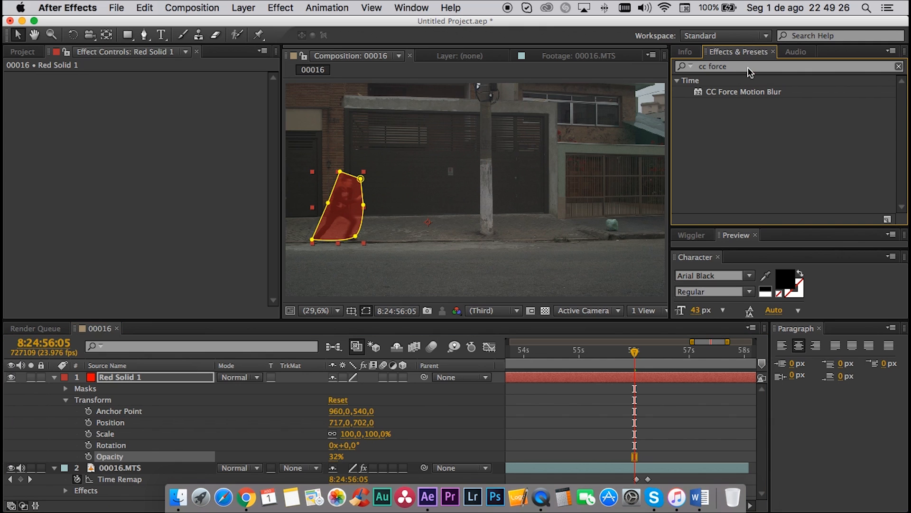
pyautogui.write('blur')
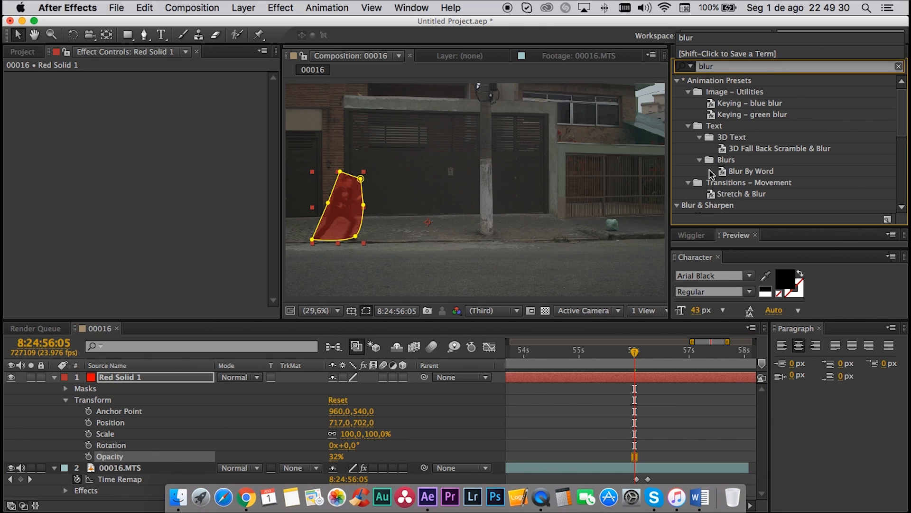
pyautogui.scroll(-5, 741, 169)
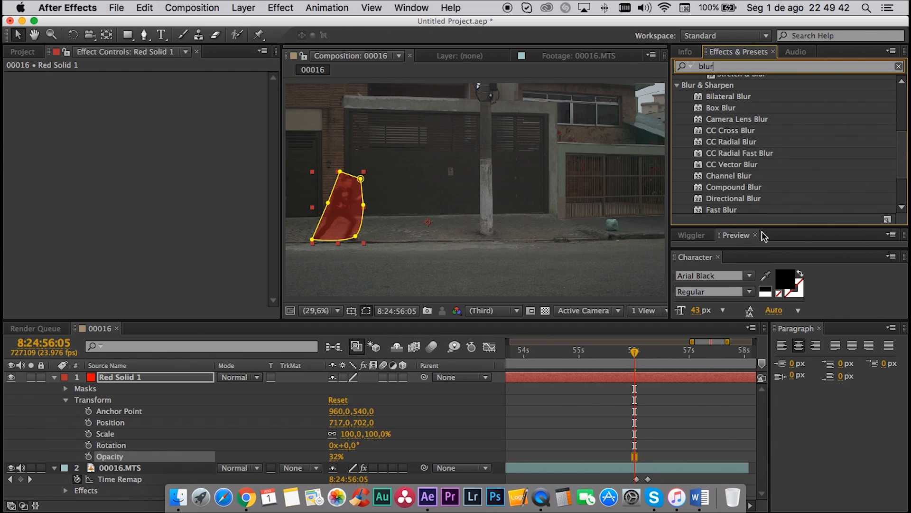
pyautogui.click(713, 189)
pyautogui.moveTo(713, 190); pyautogui.dragTo(642, 381)
# Set Compound Blur's Maximum Blur to 202 on the red solid and check the glow without the mask outline.
pyautogui.moveTo(162, 101); pyautogui.dragTo(284, 99)
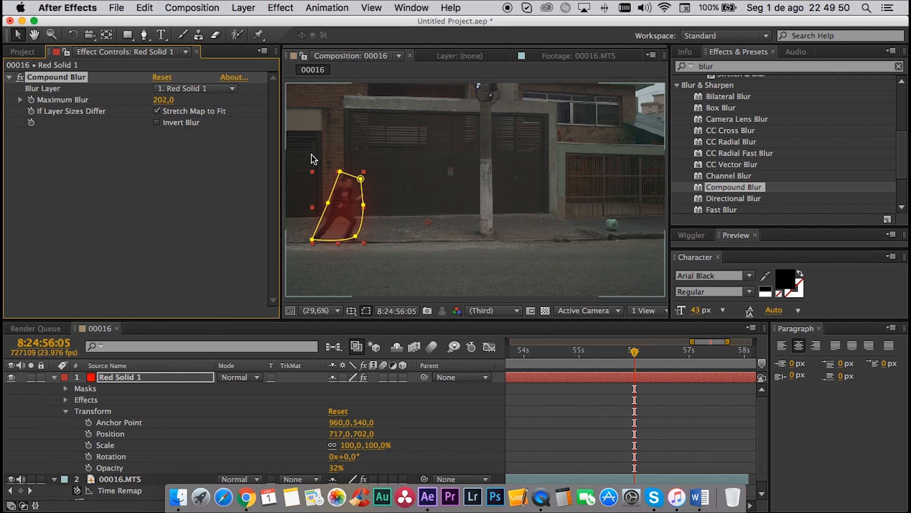
pyautogui.click(228, 277)
pyautogui.click(361, 288)
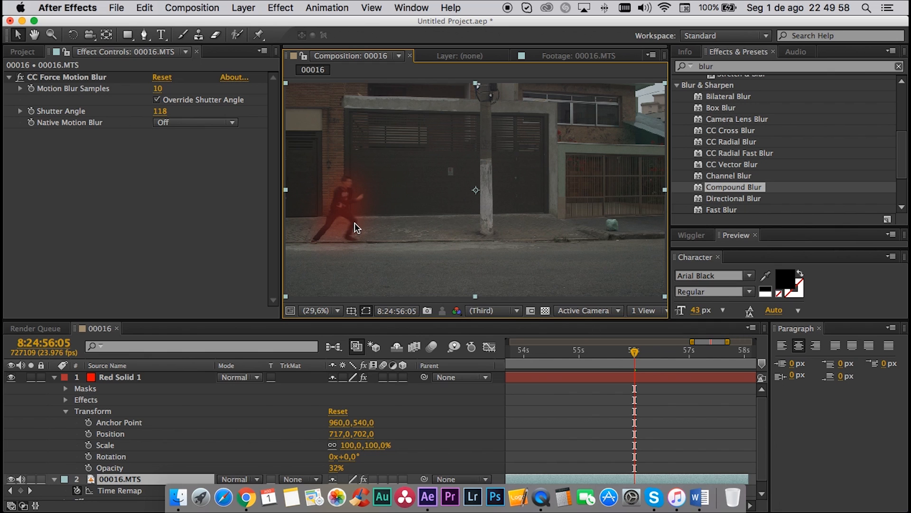
# Try Shutter Angle values of 223 and 181 in the 00016.MTS clip's CC Force Motion Blur and undo the changes.
pyautogui.moveTo(160, 111); pyautogui.dragTo(228, 109)
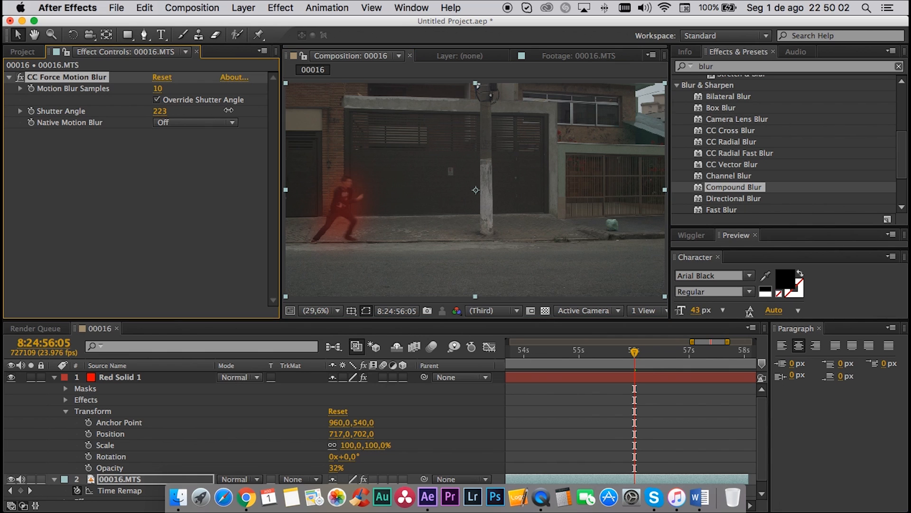
pyautogui.moveTo(223, 111); pyautogui.dragTo(203, 112)
pyautogui.click(187, 237)
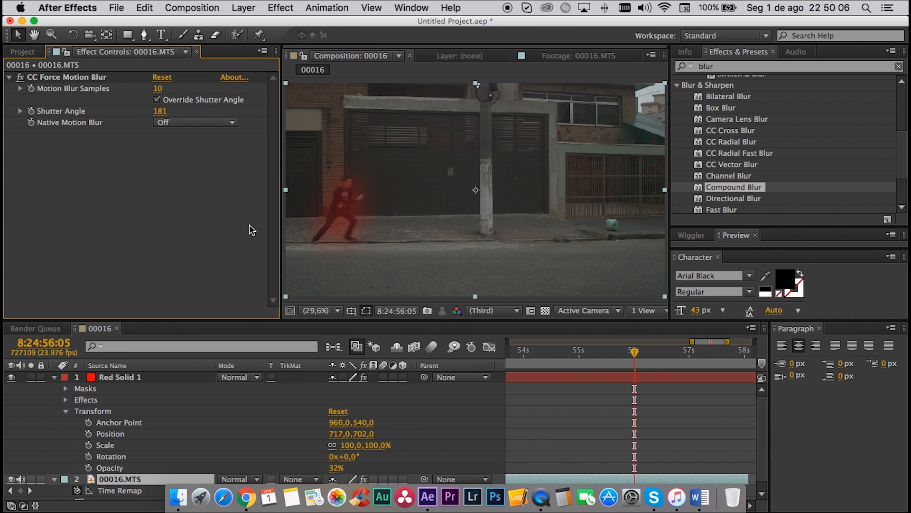
pyautogui.click(421, 385)
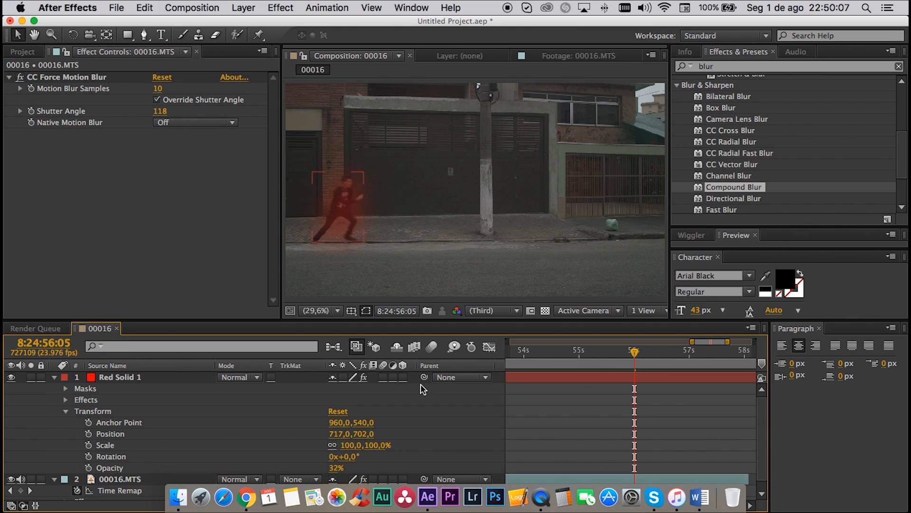
# Fine-tune the red solid's Compound Blur, setting Maximum Blur to 228, and check the glow around the man.
pyautogui.click(128, 378)
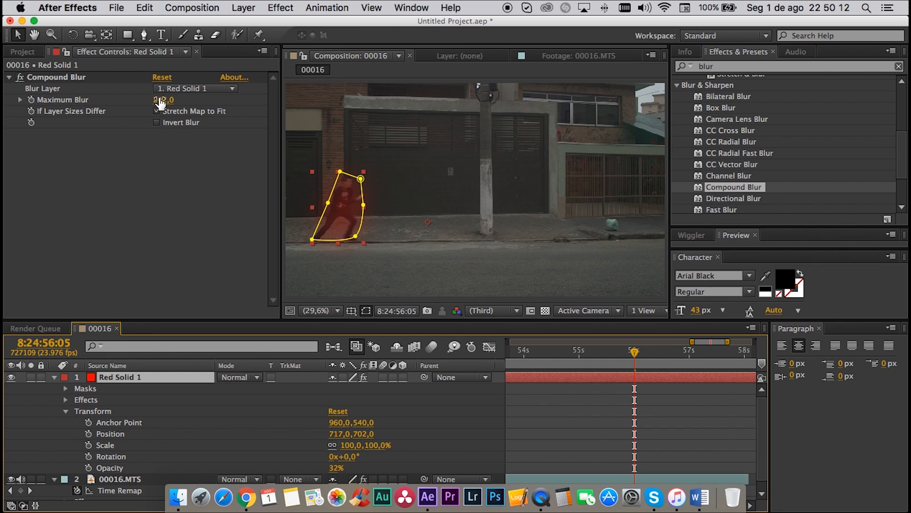
pyautogui.moveTo(164, 99); pyautogui.dragTo(179, 98)
pyautogui.moveTo(237, 100); pyautogui.dragTo(282, 102)
pyautogui.moveTo(110, 101); pyautogui.dragTo(102, 101)
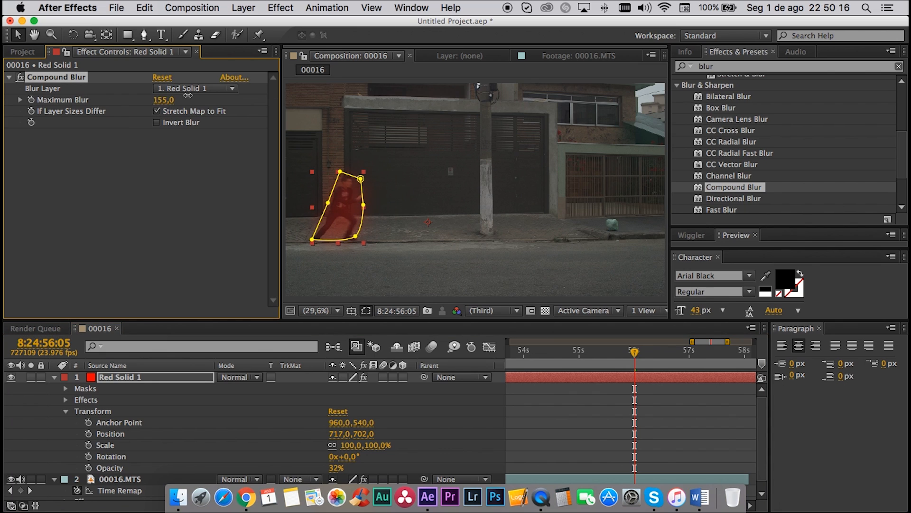
pyautogui.moveTo(235, 88); pyautogui.dragTo(142, 100)
pyautogui.moveTo(164, 100); pyautogui.dragTo(203, 96)
pyautogui.click(209, 248)
pyautogui.click(546, 286)
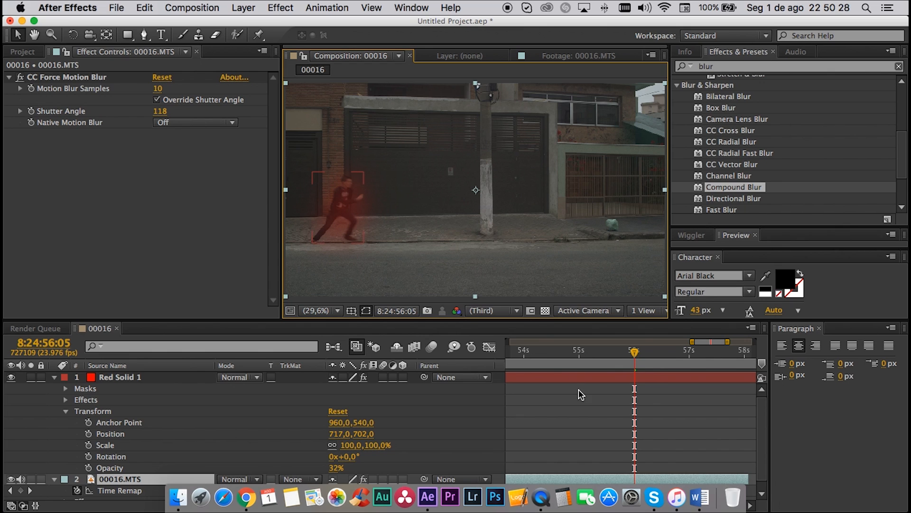
# Select the red solid layer and bring the playhead back to 8:24:56:05, where the man starts running.
pyautogui.click(614, 377)
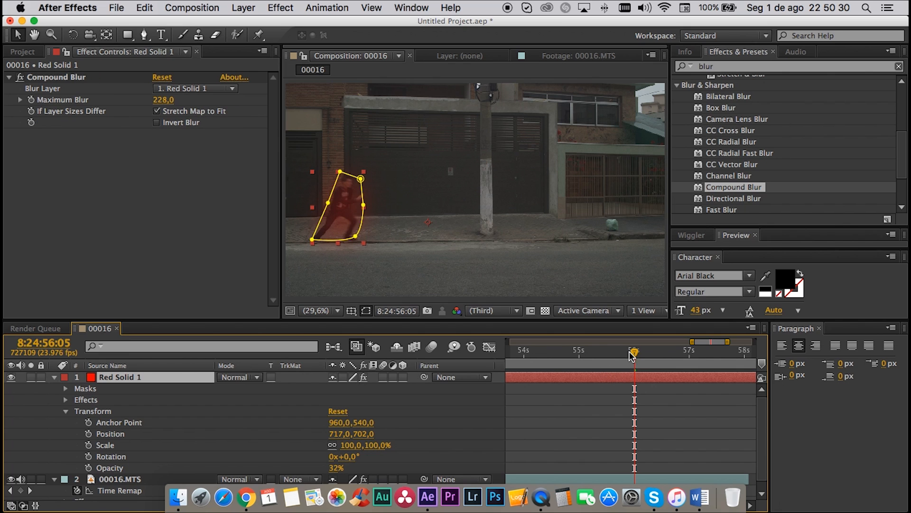
pyautogui.moveTo(631, 355); pyautogui.dragTo(553, 354)
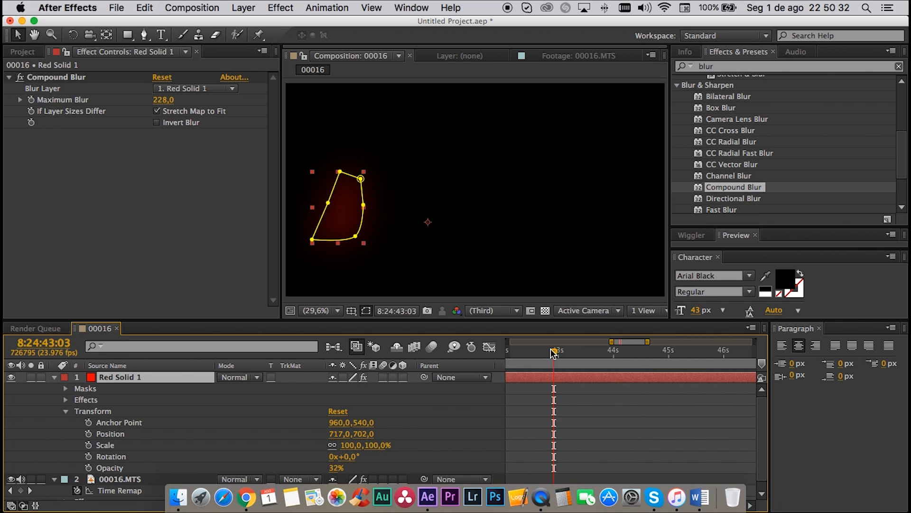
pyautogui.press('-')
pyautogui.press('-')
pyautogui.press('-')
pyautogui.press('-')
pyautogui.moveTo(685, 355); pyautogui.dragTo(700, 354)
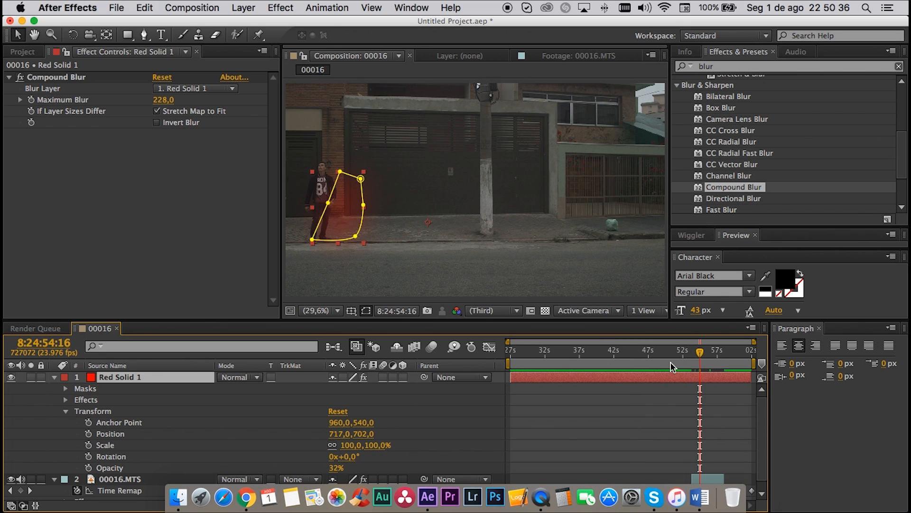
pyautogui.press('=')
pyautogui.press('=')
pyautogui.press('=')
pyautogui.moveTo(700, 352); pyautogui.dragTo(721, 348)
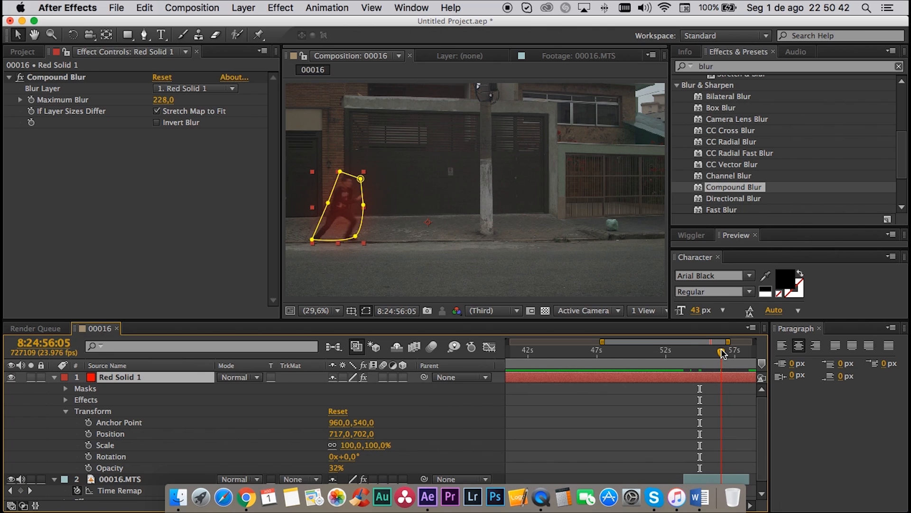
# Widen the timeline and collapse the red solid's properties so the clip's Time Remap keyframe sits near the layer bars.
pyautogui.scroll(-1, 709, 421)
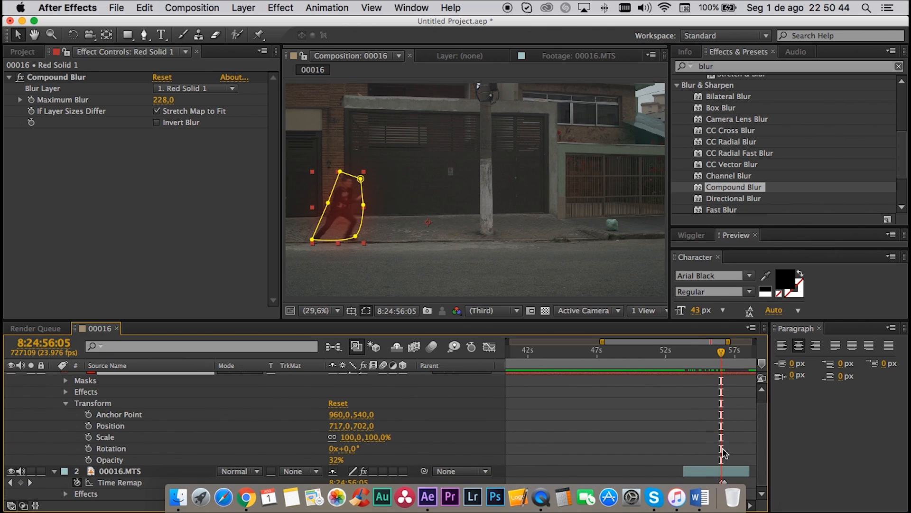
pyautogui.moveTo(770, 397); pyautogui.dragTo(818, 395)
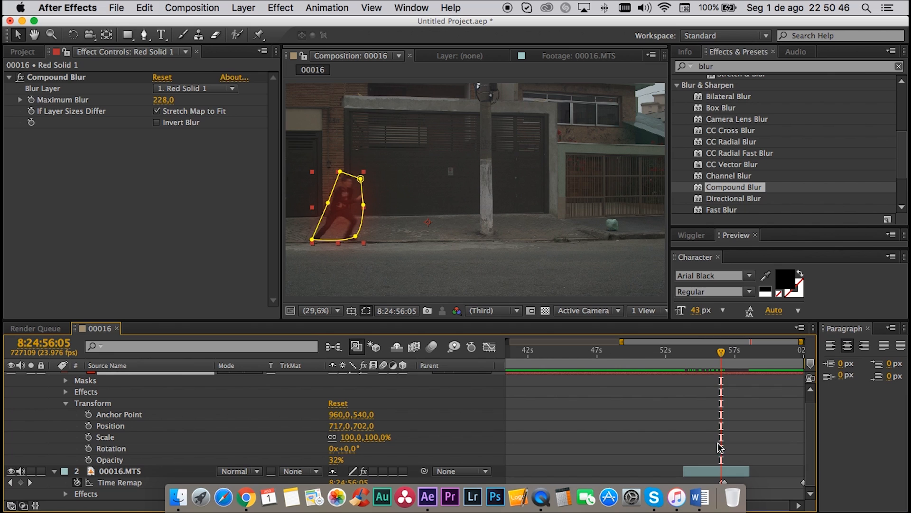
pyautogui.press('=')
pyautogui.press('=')
pyautogui.press('=')
pyautogui.press('=')
pyautogui.press('=')
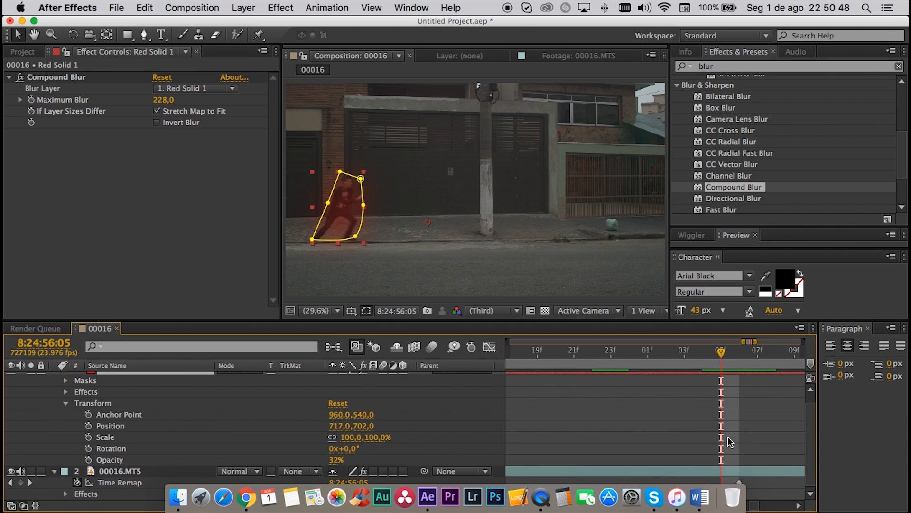
pyautogui.scroll(1, 40, 394)
pyautogui.click(55, 378)
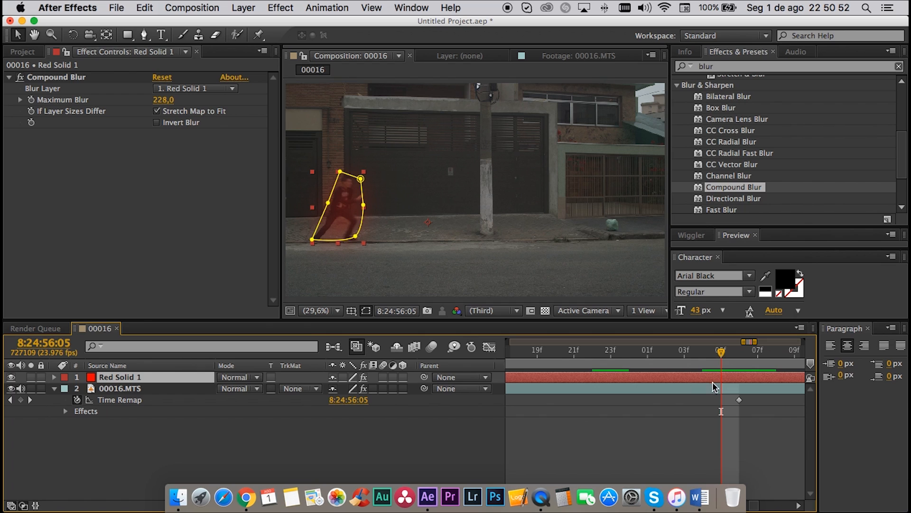
# Split the red solid at the first Time Remap keyframe, 8:24:56:06, and delete the part before it.
pyautogui.moveTo(721, 351)
pyautogui.mouseDown()
pyautogui.moveTo(686, 350)
pyautogui.moveTo(736, 352)
pyautogui.mouseUp()
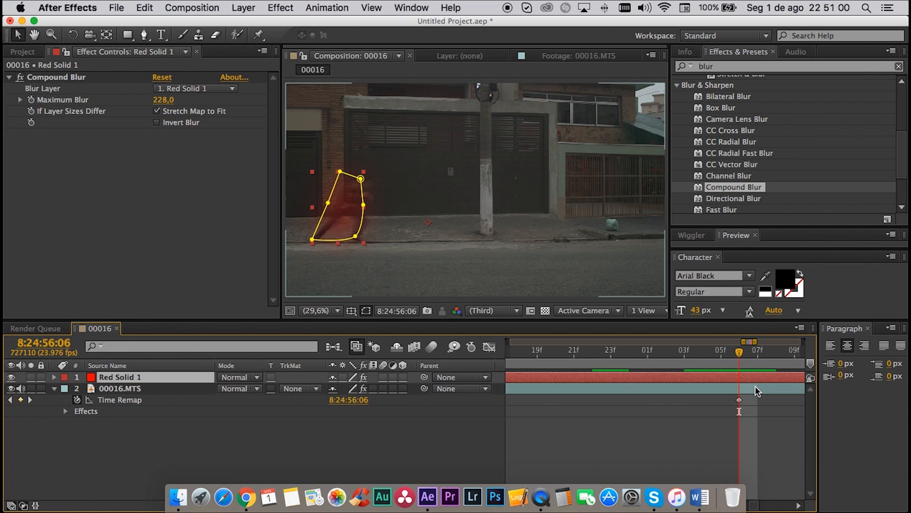
pyautogui.press('super+shift+d')
pyautogui.click(712, 387)
pyautogui.press('Delete')
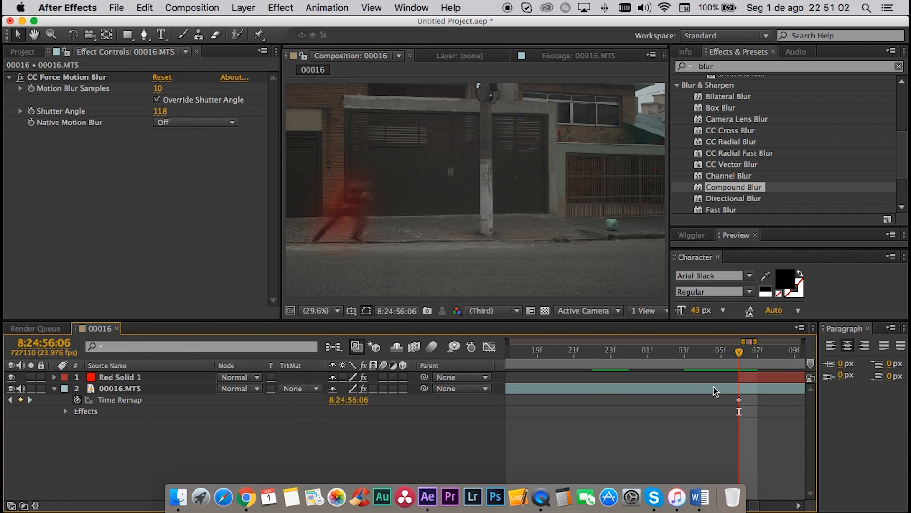
# Split the red solid and the 00016.MTS clip at the second Time Remap keyframe, 8:24:56:11.
pyautogui.hscroll(5, 741, 385)
pyautogui.moveTo(697, 357)
pyautogui.mouseDown()
pyautogui.moveTo(645, 354)
pyautogui.moveTo(705, 353)
pyautogui.mouseUp()
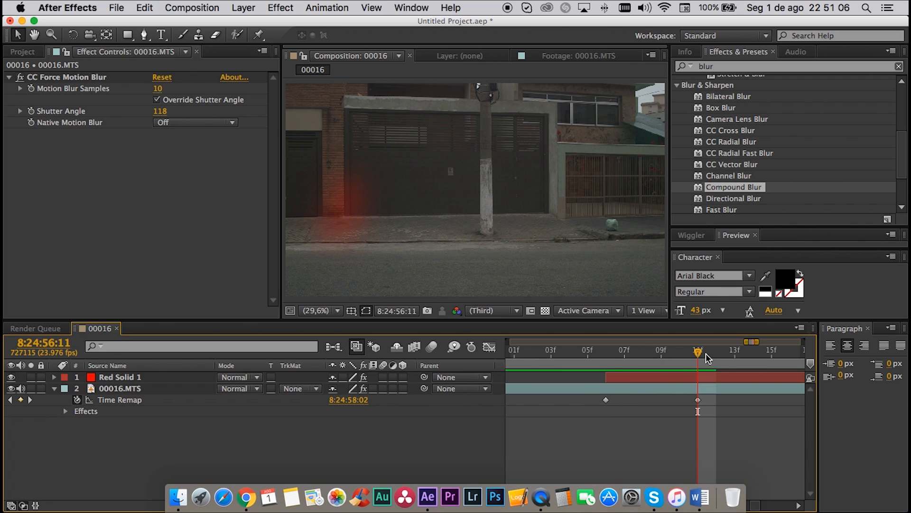
pyautogui.press('super+shift+d')
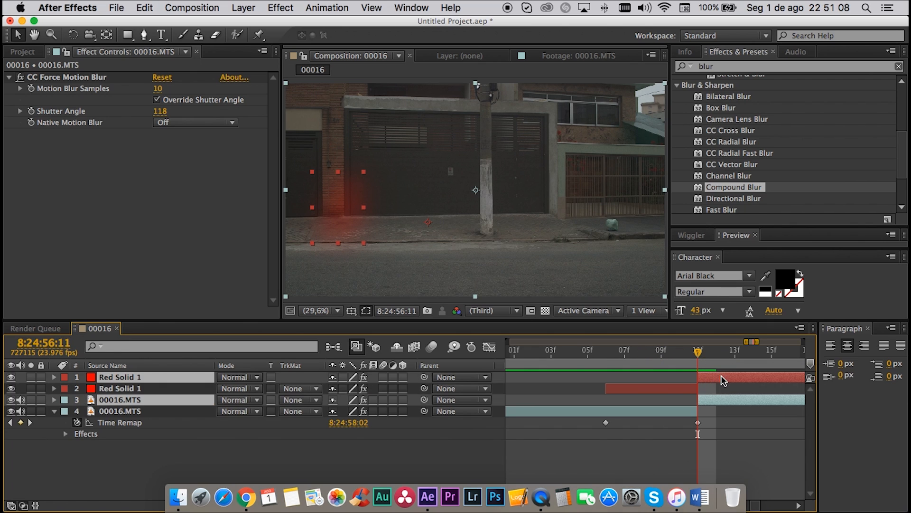
# Try deleting both the solid and footage segments after 8:24:56:11 and undo the deletion.
pyautogui.press('Delete')
pyautogui.click(605, 354)
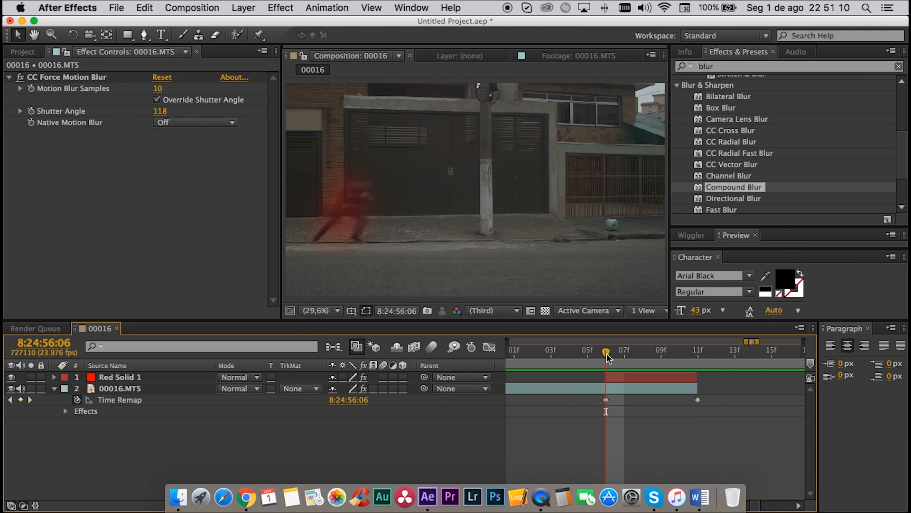
pyautogui.press('super+z')
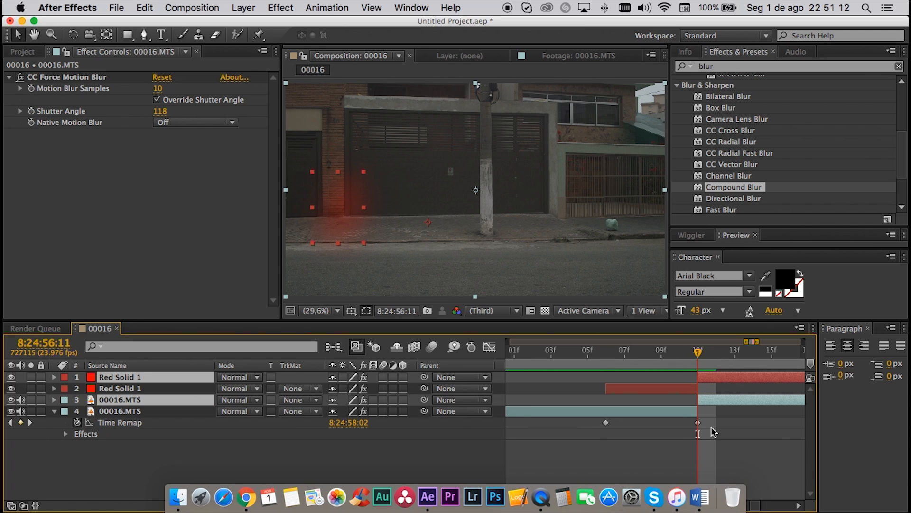
# Delete only the red solid's segment after 8:24:56:11, keeping the footage segment.
pyautogui.click(742, 415)
pyautogui.click(733, 378)
pyautogui.press('Delete')
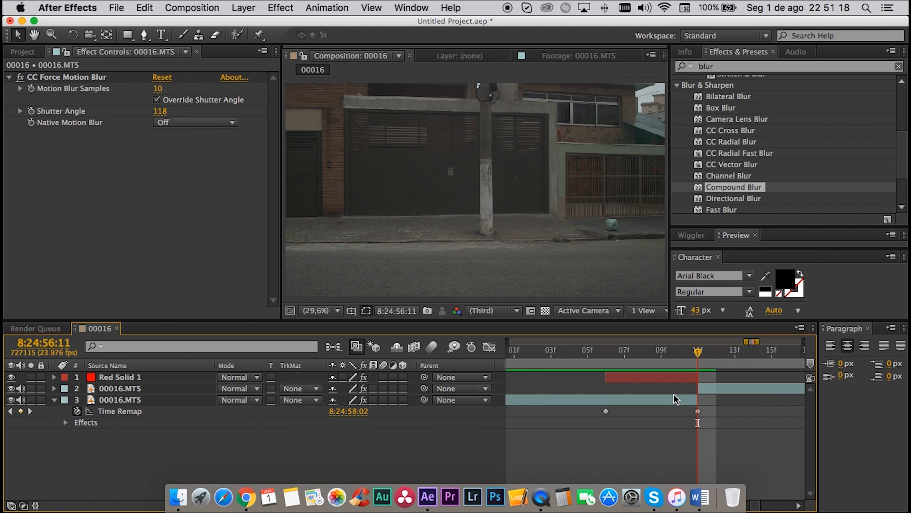
# Return the playhead to 8:24:56:06, at the start of the trimmed red solid.
pyautogui.moveTo(597, 354); pyautogui.dragTo(611, 371)
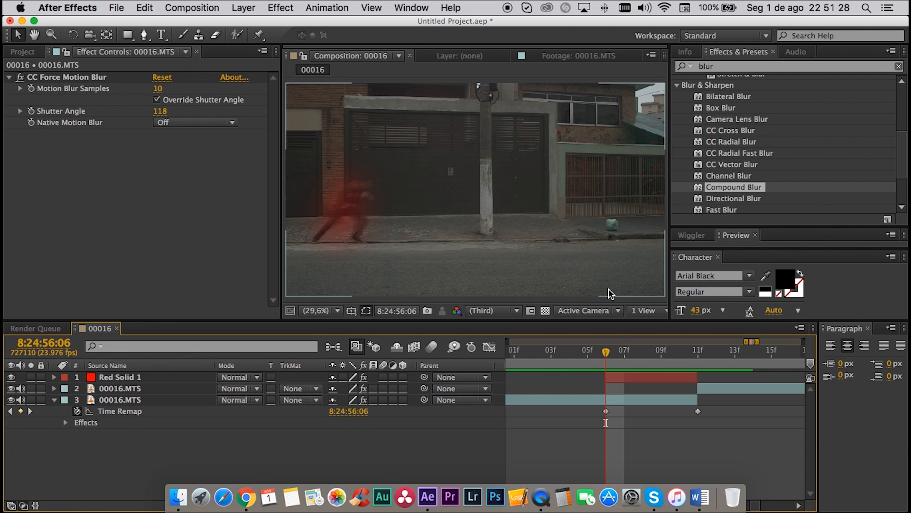
pyautogui.moveTo(613, 352); pyautogui.dragTo(610, 352)
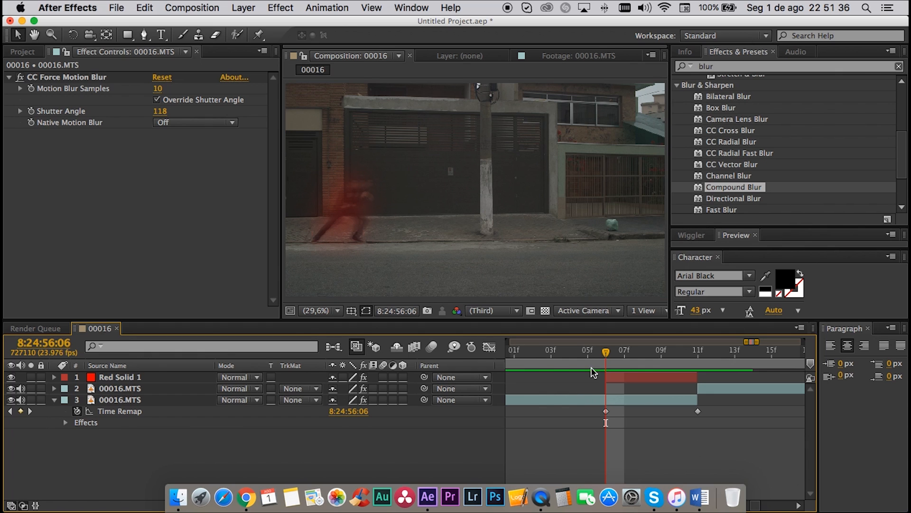
# Start Position, Scale and Rotation keyframes on the red solid at 8:24:56:06.
pyautogui.click(614, 376)
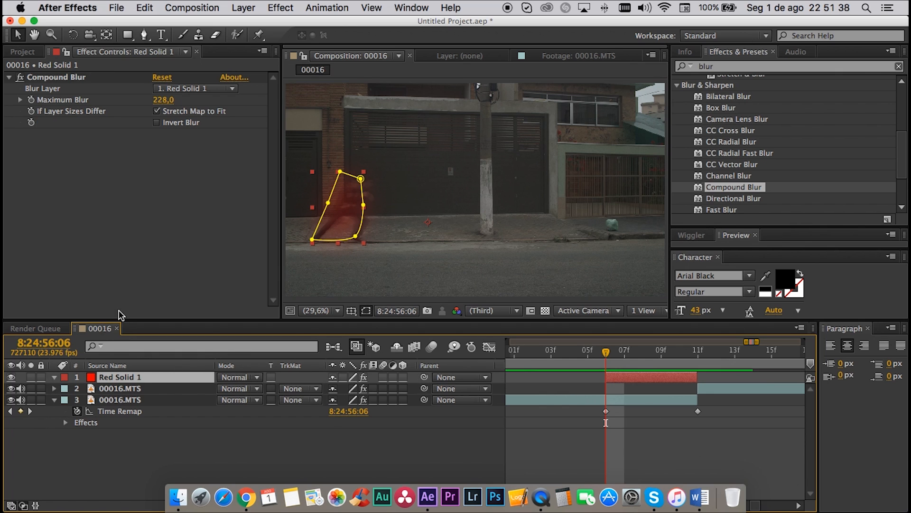
pyautogui.moveTo(118, 319); pyautogui.dragTo(124, 256)
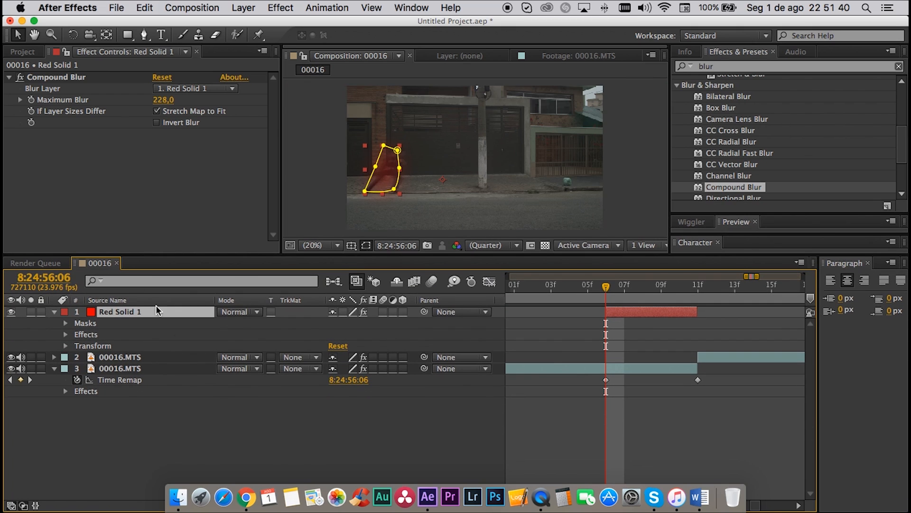
pyautogui.click(66, 346)
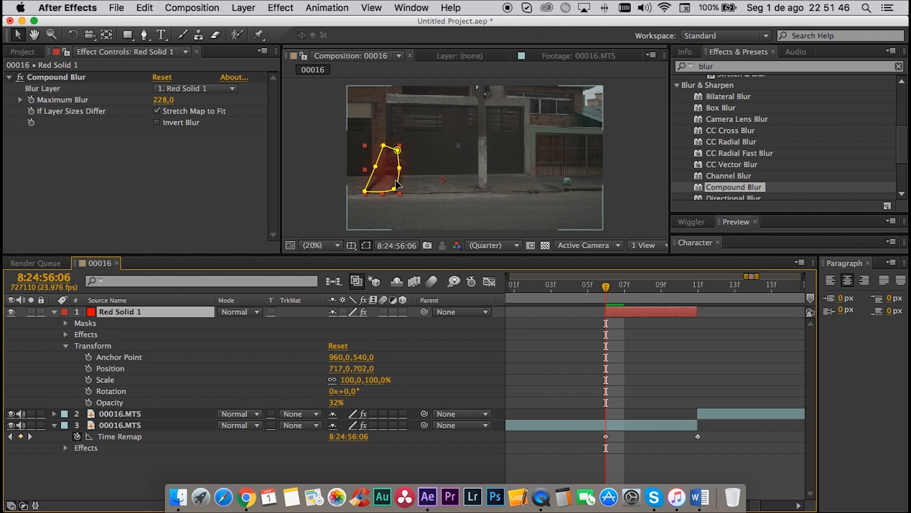
pyautogui.click(89, 368)
pyautogui.click(88, 380)
pyautogui.click(89, 391)
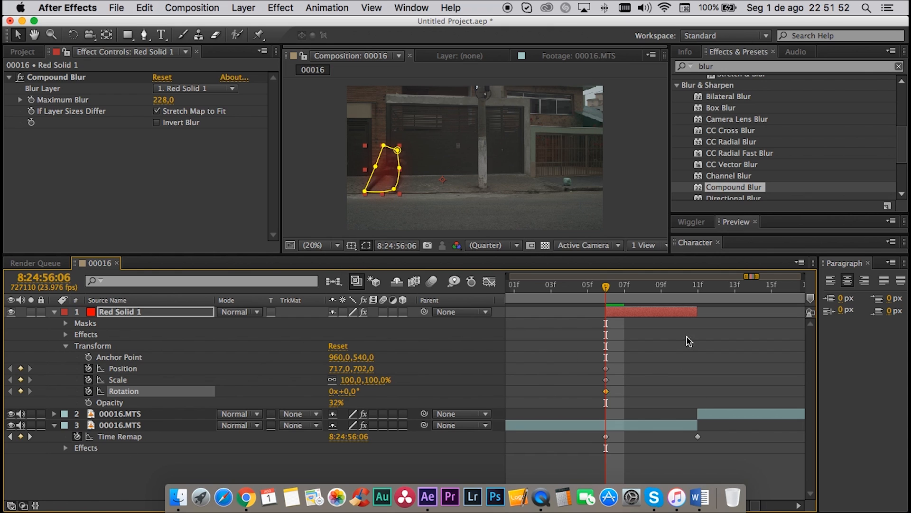
# Keyframe the red solid's position to follow the runner, about 1017,702 at 8:24:56:07 and about 1442,697 at 8:24:56:08.
pyautogui.moveTo(605, 285); pyautogui.dragTo(622, 288)
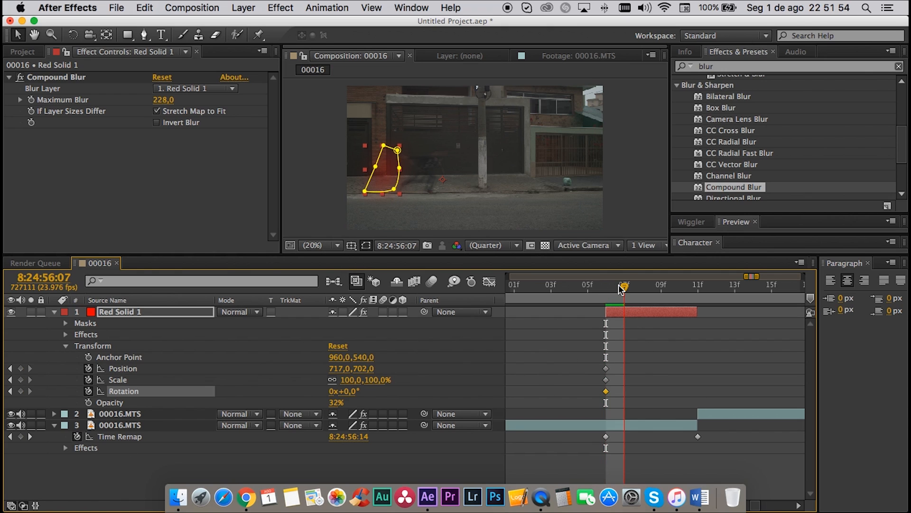
pyautogui.moveTo(383, 180); pyautogui.dragTo(422, 180)
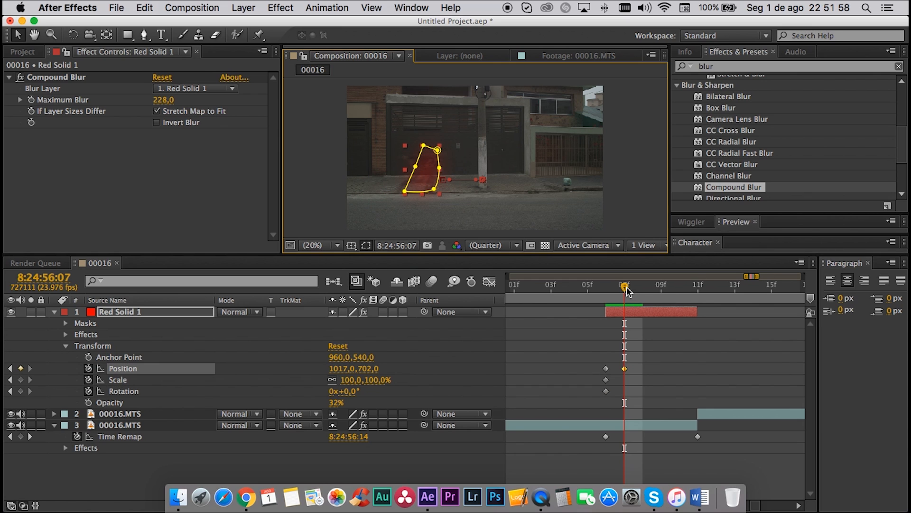
pyautogui.moveTo(626, 286); pyautogui.dragTo(650, 287)
pyautogui.moveTo(416, 174); pyautogui.dragTo(486, 177)
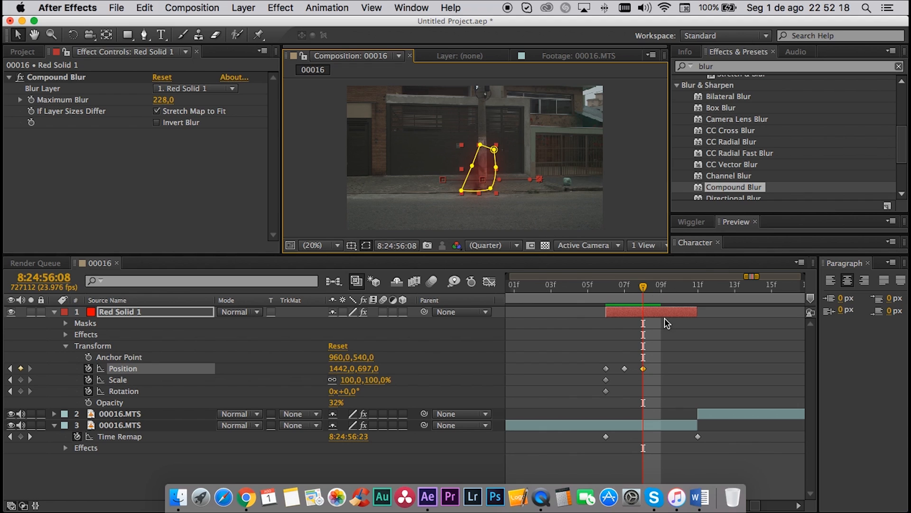
# Keyframe the red solid over the runner at about 1877,712 on 8:24:56:09 and about 2237,697 on 8:24:56:10.
pyautogui.moveTo(646, 285); pyautogui.dragTo(662, 286)
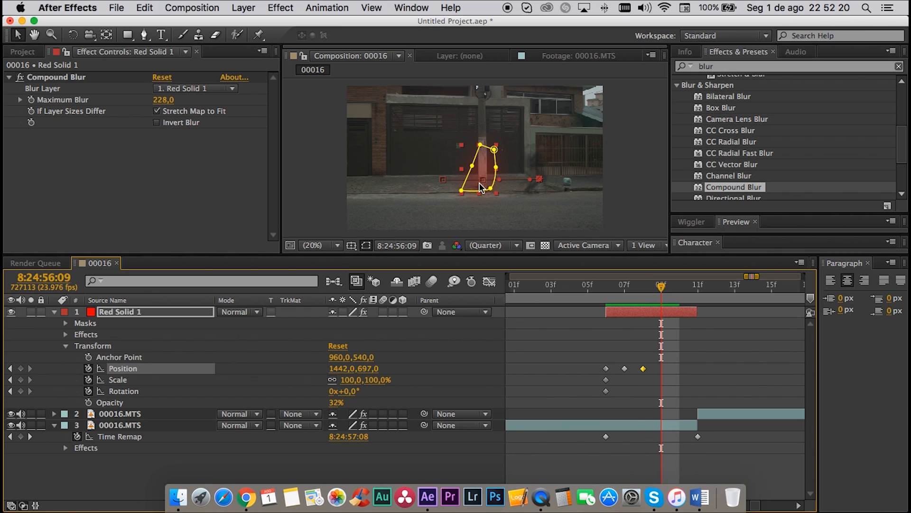
pyautogui.moveTo(479, 164); pyautogui.dragTo(536, 166)
pyautogui.moveTo(662, 285); pyautogui.dragTo(680, 285)
pyautogui.moveTo(549, 169); pyautogui.dragTo(597, 167)
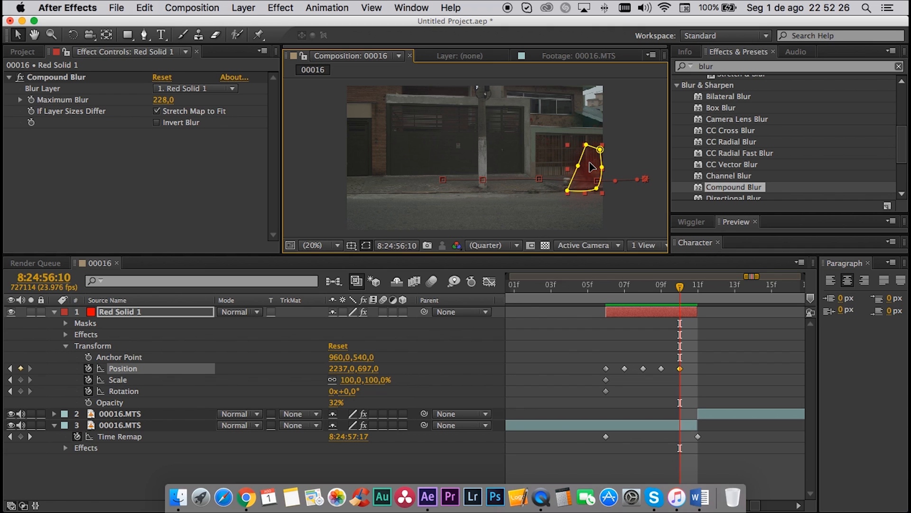
# Extend the red solid by one frame and move it out of frame at 8:24:56:11, to about 2502,677.
pyautogui.moveTo(680, 285); pyautogui.dragTo(697, 285)
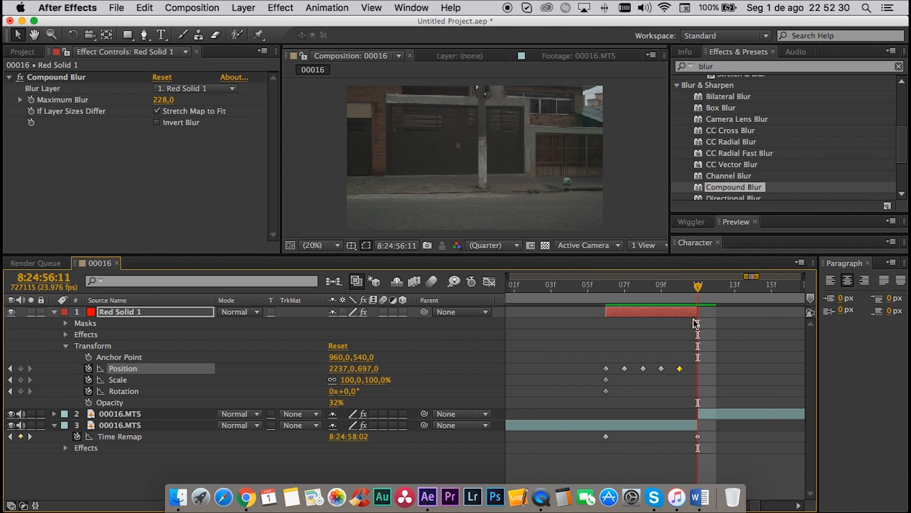
pyautogui.moveTo(698, 312); pyautogui.dragTo(717, 311)
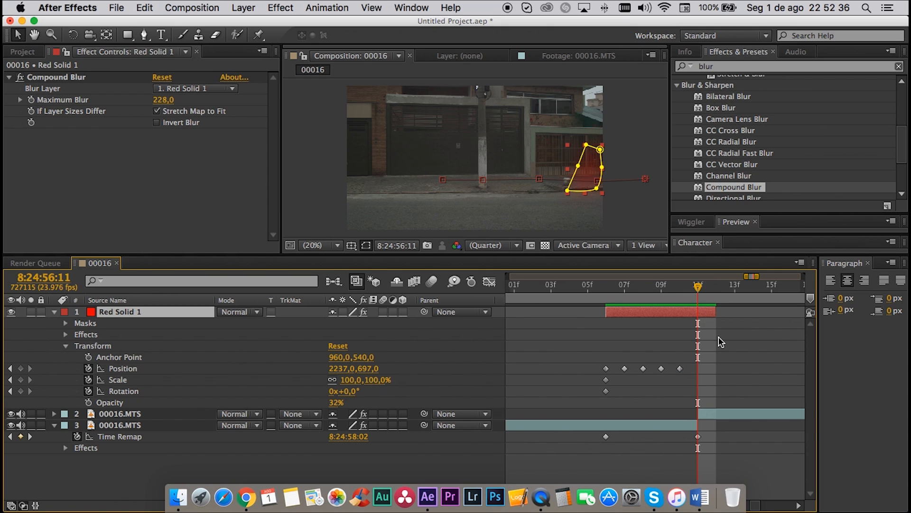
pyautogui.click(717, 288)
pyautogui.press('pageup')
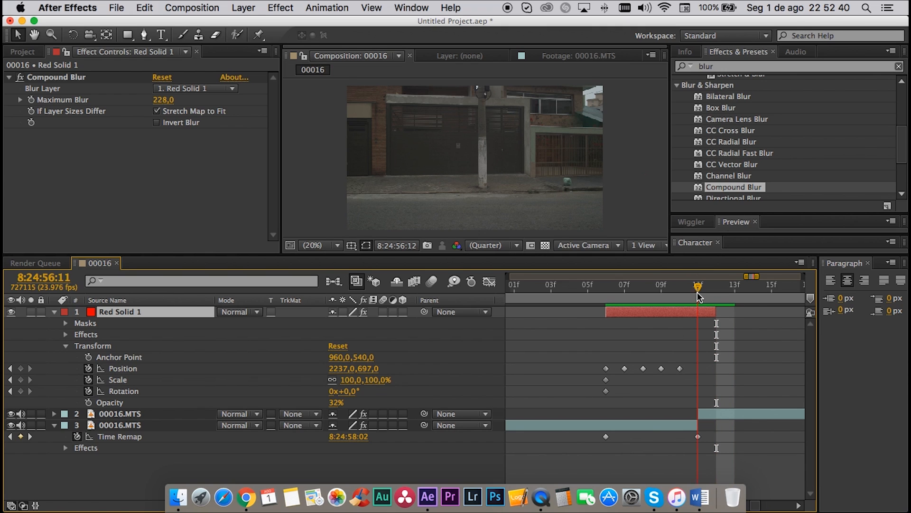
pyautogui.moveTo(592, 179); pyautogui.dragTo(626, 177)
# Play back the run from about 8:24:55:21 to check how the red solid follows the runner.
pyautogui.click(591, 287)
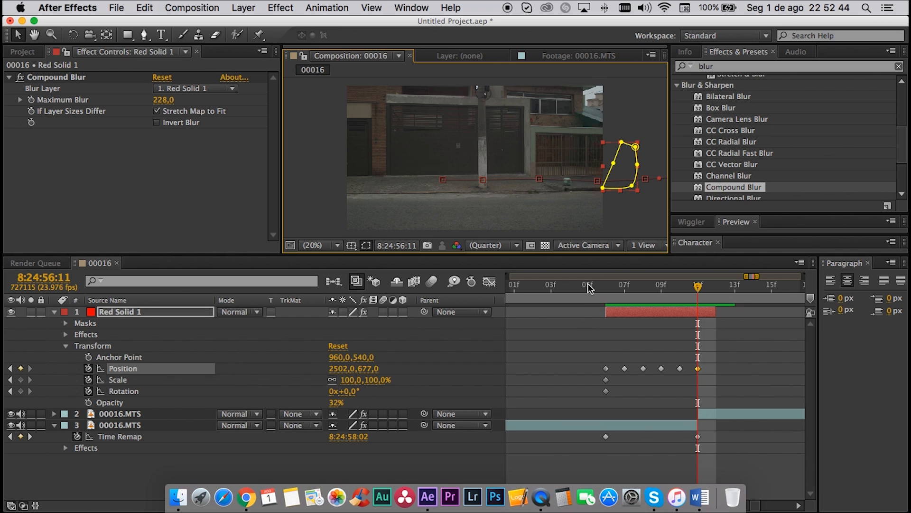
pyautogui.moveTo(591, 286); pyautogui.dragTo(529, 287)
pyautogui.press('-')
pyautogui.press('-')
pyautogui.press('-')
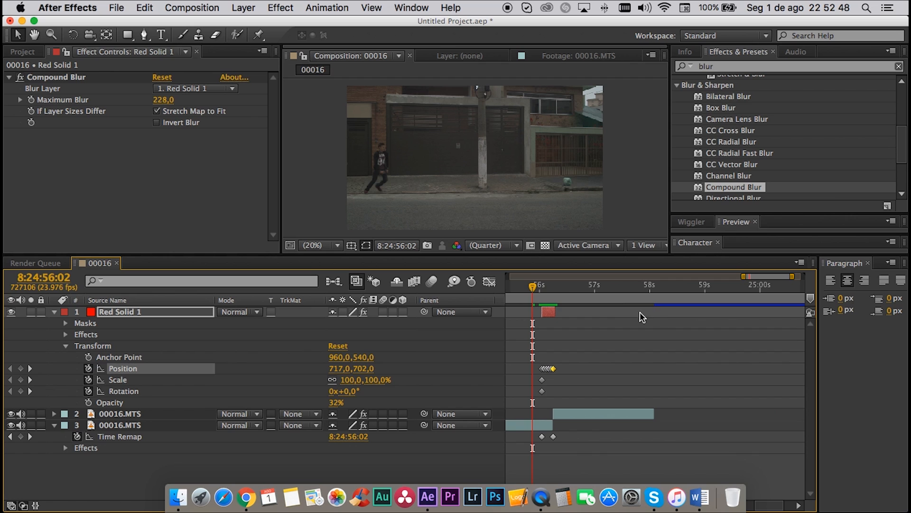
pyautogui.click(522, 287)
pyautogui.click(306, 208)
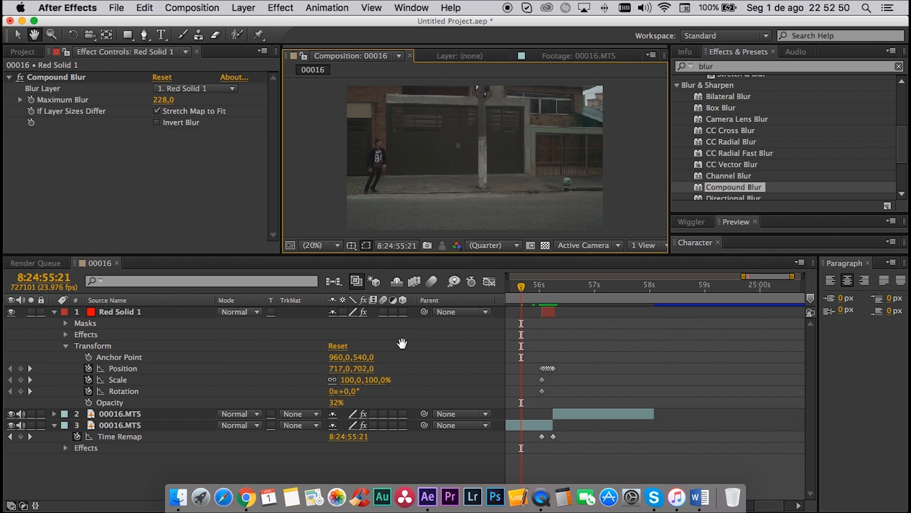
pyautogui.press('space')
# Set the red solid's Compound Blur Maximum Blur to 374 at 8:24:56:09.
pyautogui.moveTo(540, 288)
pyautogui.mouseDown()
pyautogui.moveTo(529, 287)
pyautogui.moveTo(549, 285)
pyautogui.mouseUp()
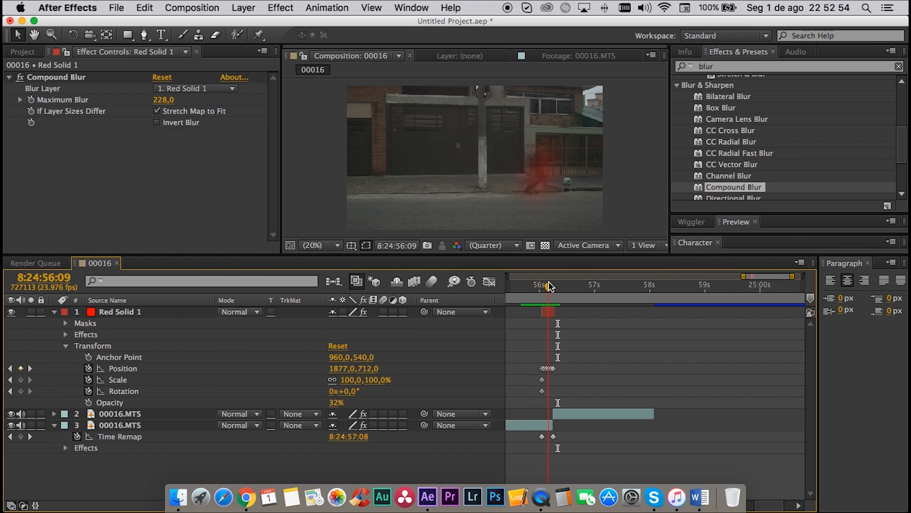
pyautogui.click(550, 314)
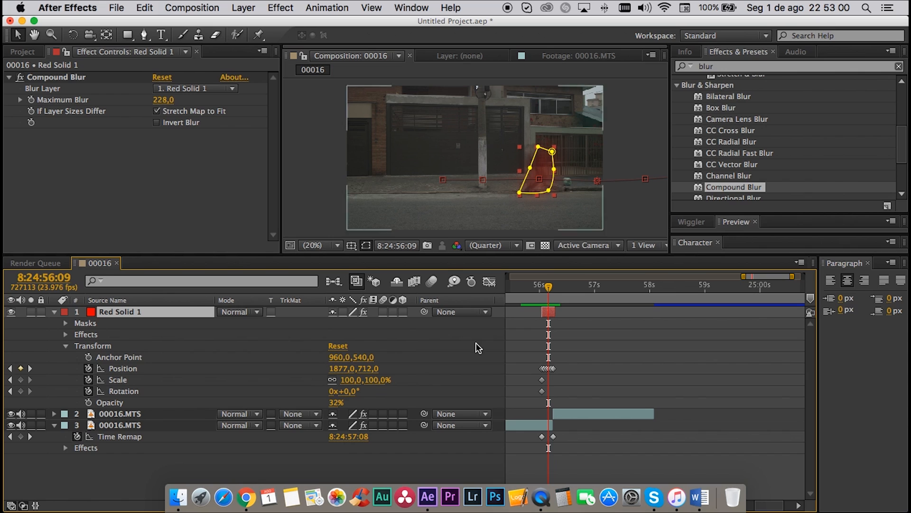
pyautogui.moveTo(163, 100); pyautogui.dragTo(195, 100)
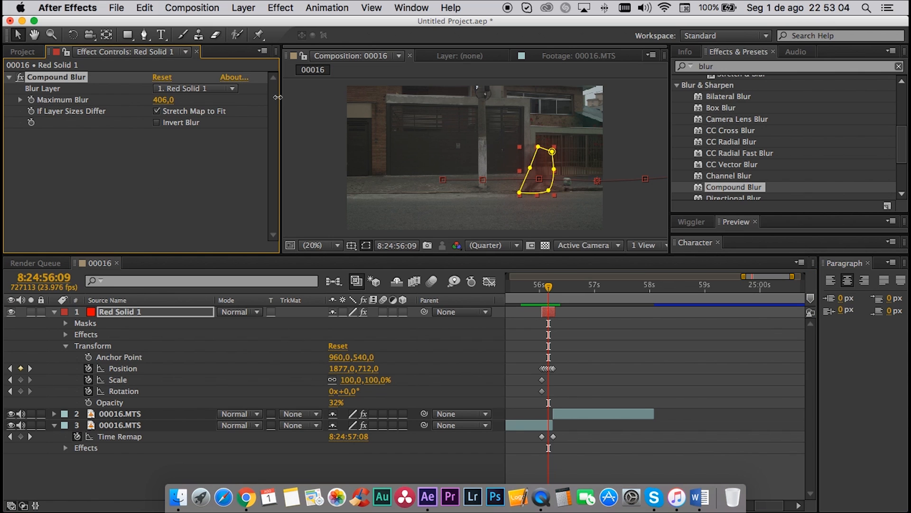
pyautogui.moveTo(267, 99); pyautogui.dragTo(259, 99)
pyautogui.click(582, 332)
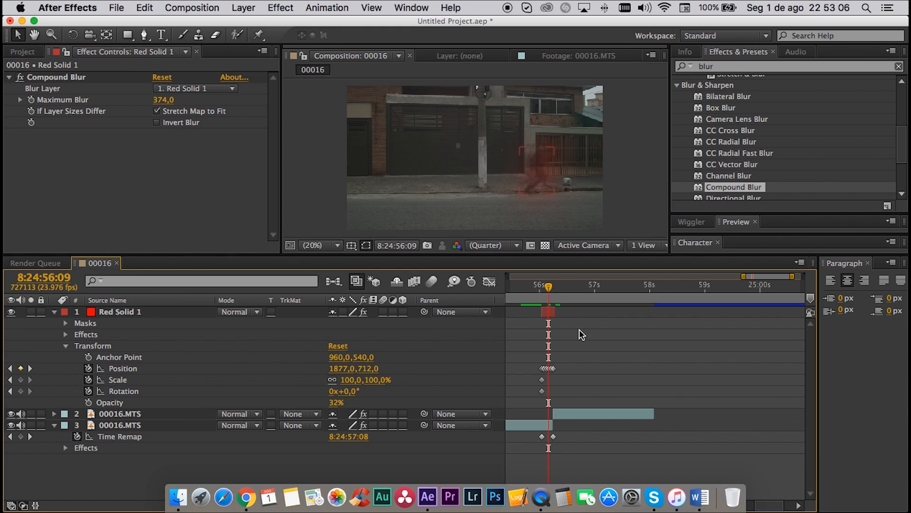
# Preview the run and raise the red solid's Compound Blur Maximum Blur to 449.
pyautogui.click(538, 289)
pyautogui.press('space')
pyautogui.click(545, 288)
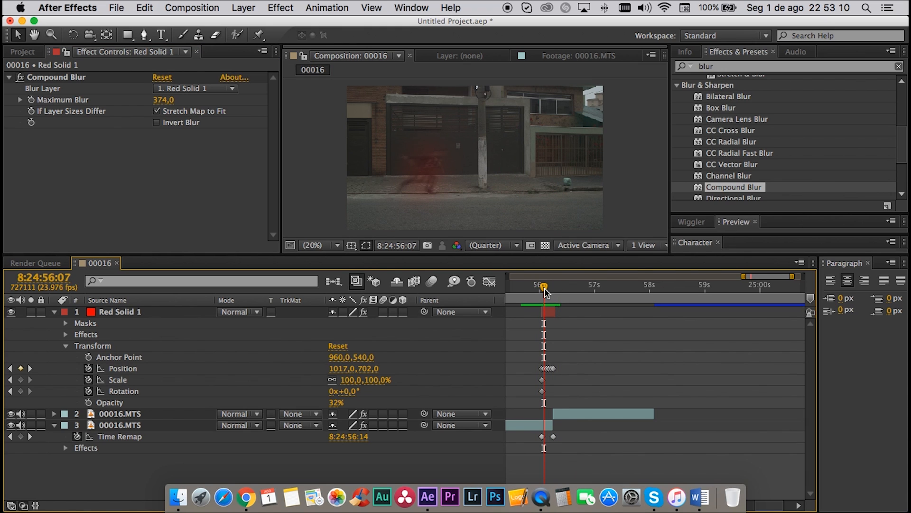
pyautogui.moveTo(163, 100); pyautogui.dragTo(208, 99)
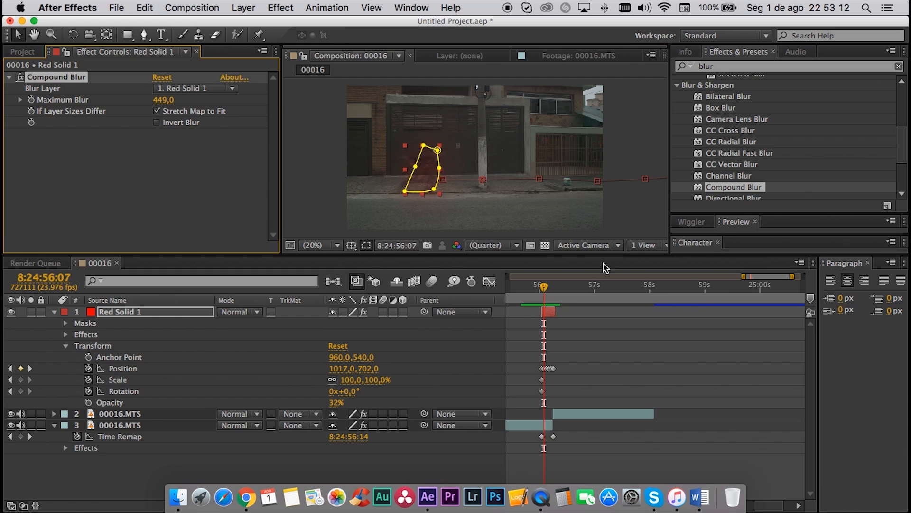
# Play back the run to review the stronger blur and return the playhead to 8:24:56:06.
pyautogui.click(525, 285)
pyautogui.press('space')
pyautogui.click(169, 152)
pyautogui.click(592, 378)
pyautogui.click(539, 288)
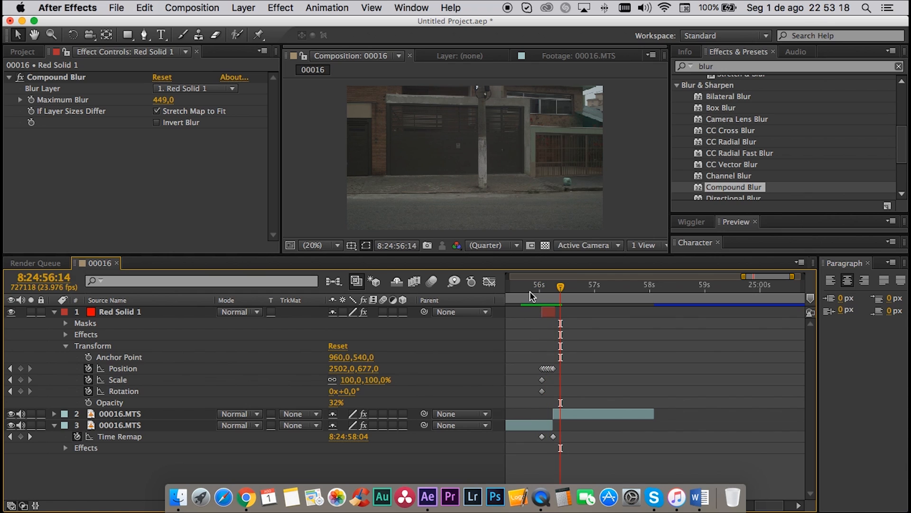
pyautogui.moveTo(540, 286)
pyautogui.mouseDown()
pyautogui.moveTo(553, 288)
pyautogui.moveTo(540, 291)
pyautogui.mouseUp()
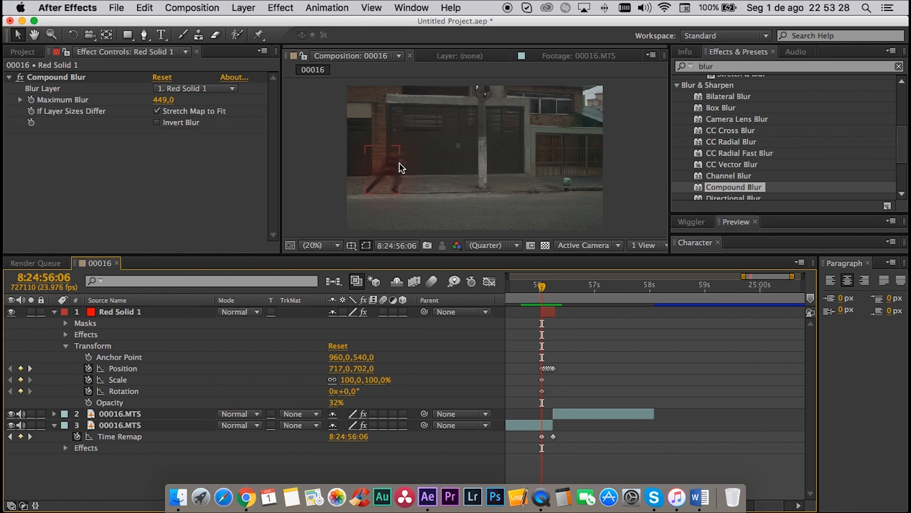
# Create a 1920 x 1080 px black solid above the red solid and set its blending mode to Add.
pyautogui.click(53, 312)
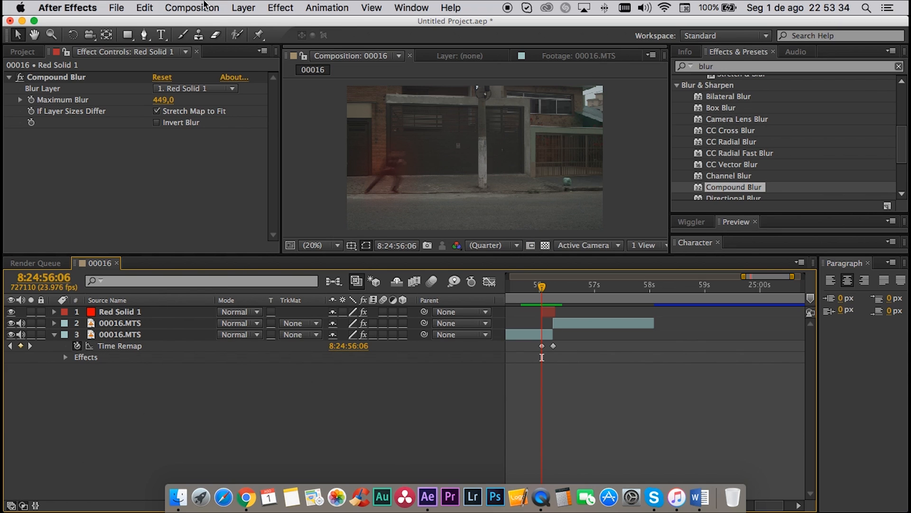
pyautogui.click(236, 5)
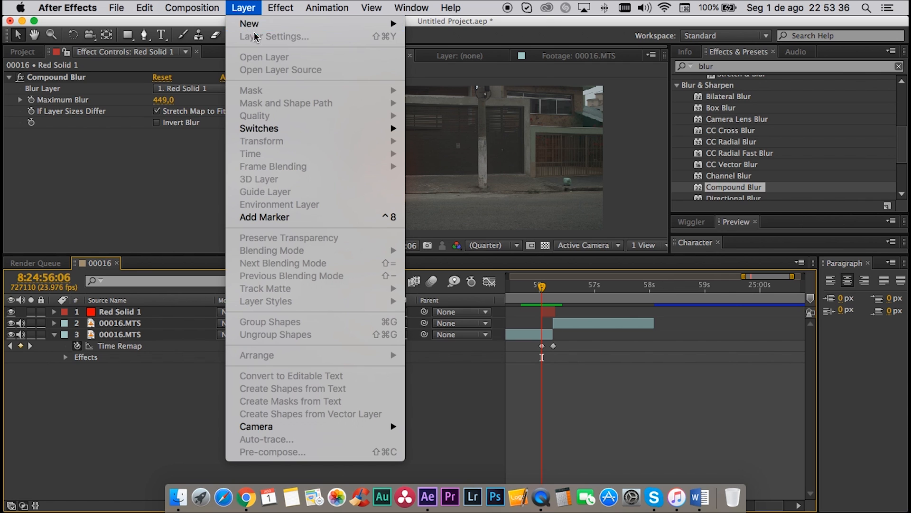
pyautogui.moveTo(266, 23)
pyautogui.click(433, 40)
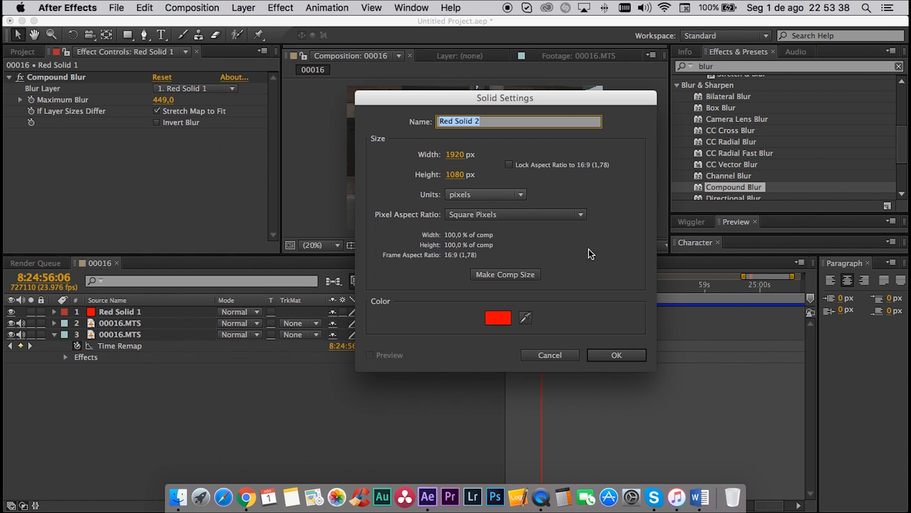
pyautogui.click(506, 324)
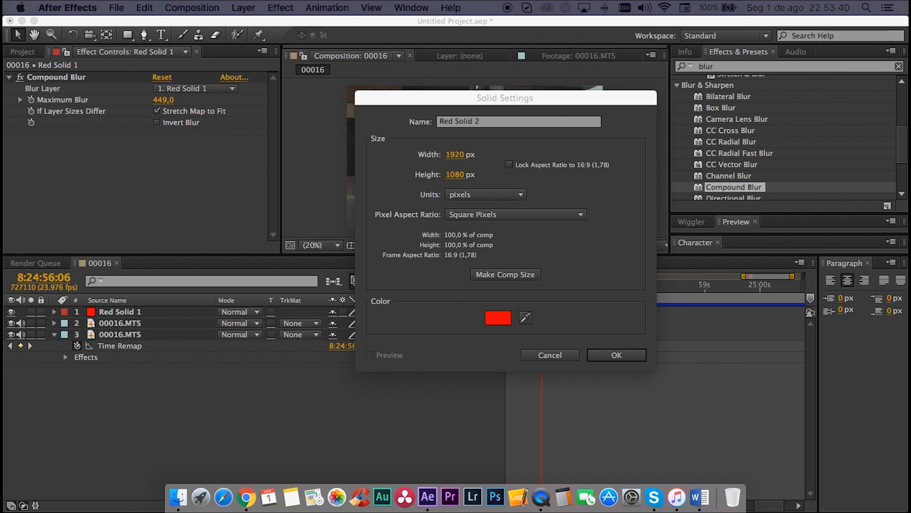
pyautogui.moveTo(870, 146); pyautogui.dragTo(604, 141)
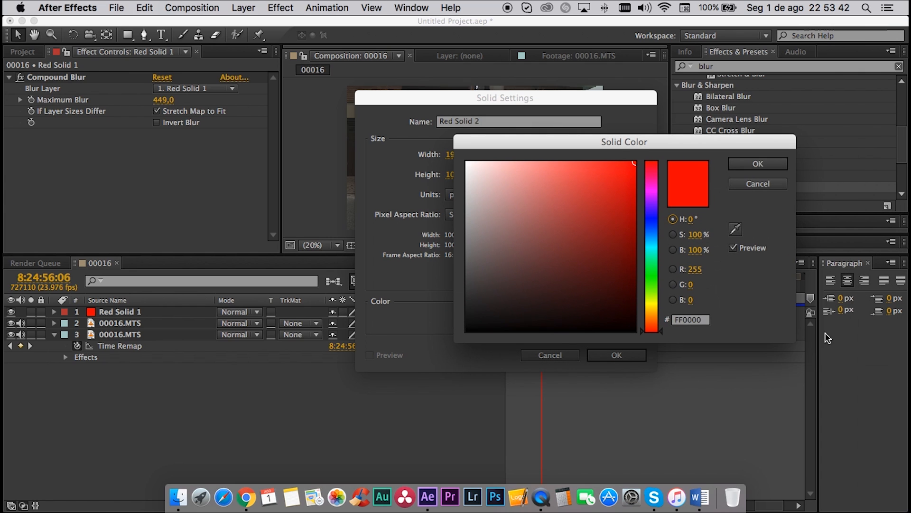
pyautogui.moveTo(507, 311); pyautogui.dragTo(316, 388)
pyautogui.click(773, 165)
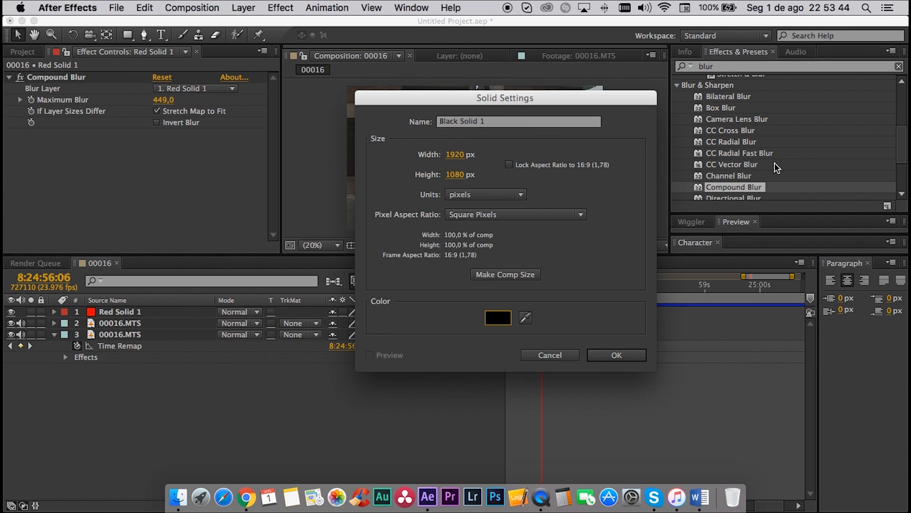
pyautogui.click(637, 356)
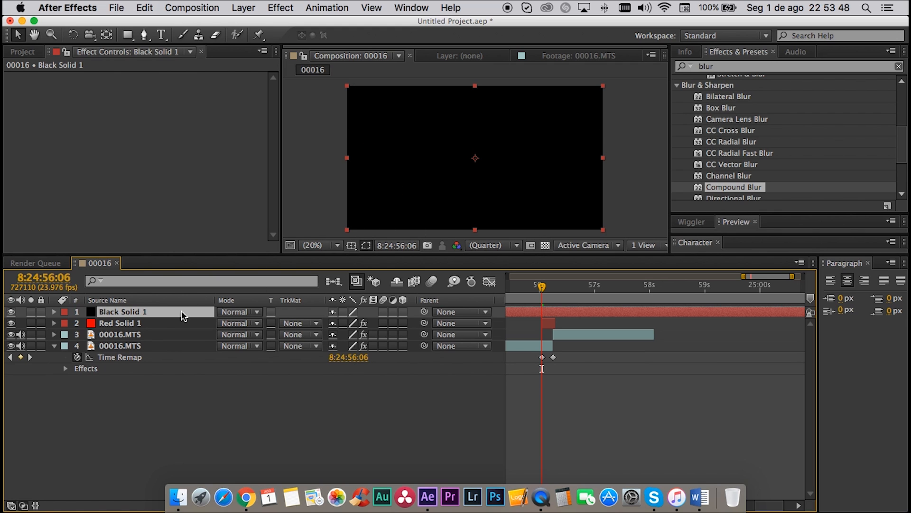
pyautogui.click(257, 312)
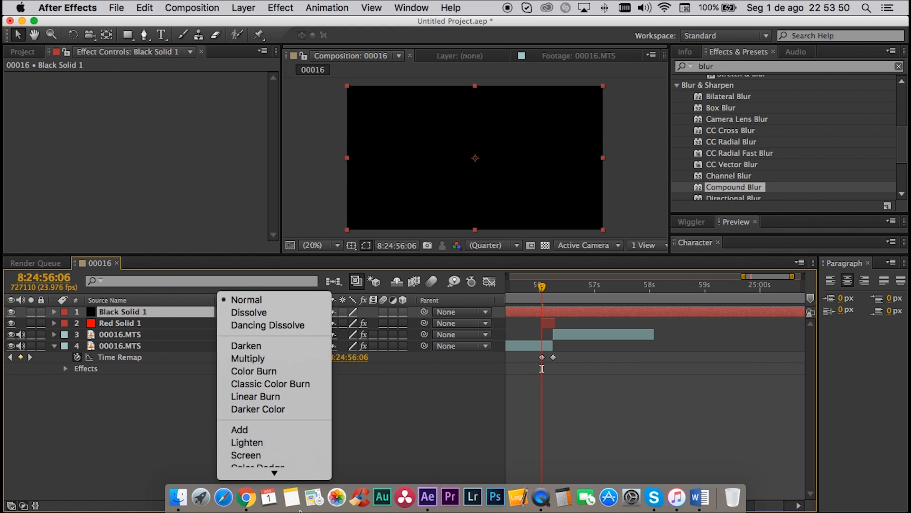
pyautogui.click(255, 353)
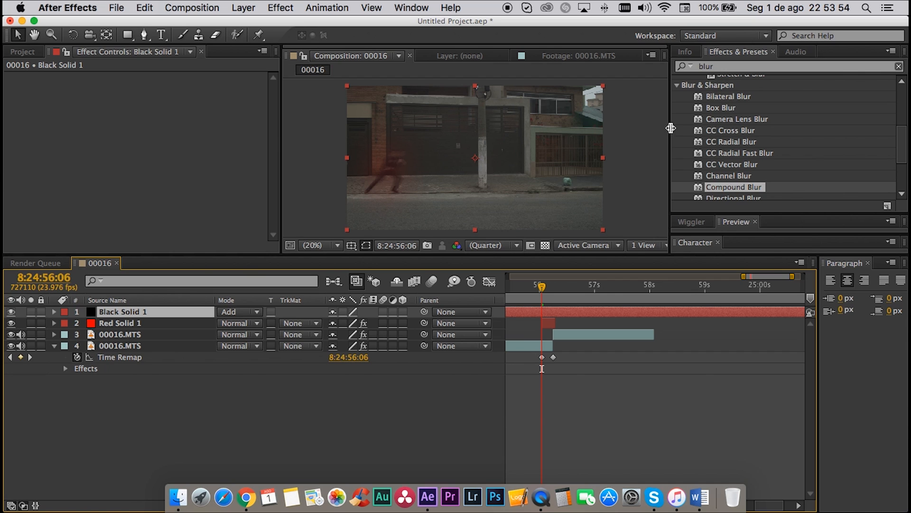
# Find the Lightning effect in the Obsolete category and apply it to the black solid.
pyautogui.click(735, 67)
pyautogui.write('ligh')
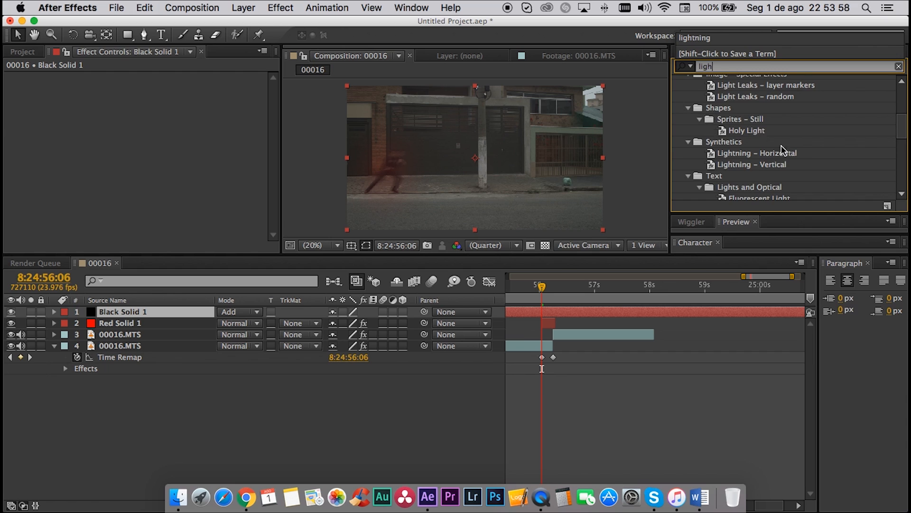
pyautogui.scroll(-5, 781, 147)
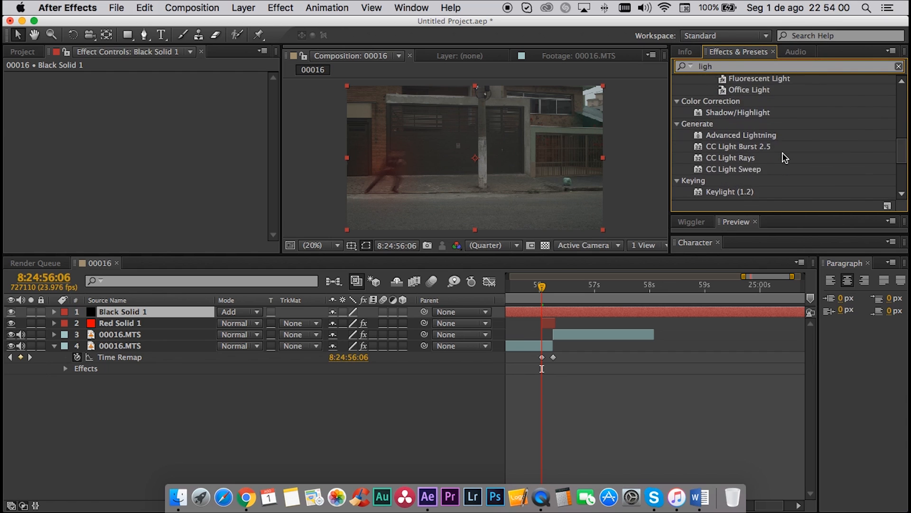
pyautogui.scroll(-5, 784, 157)
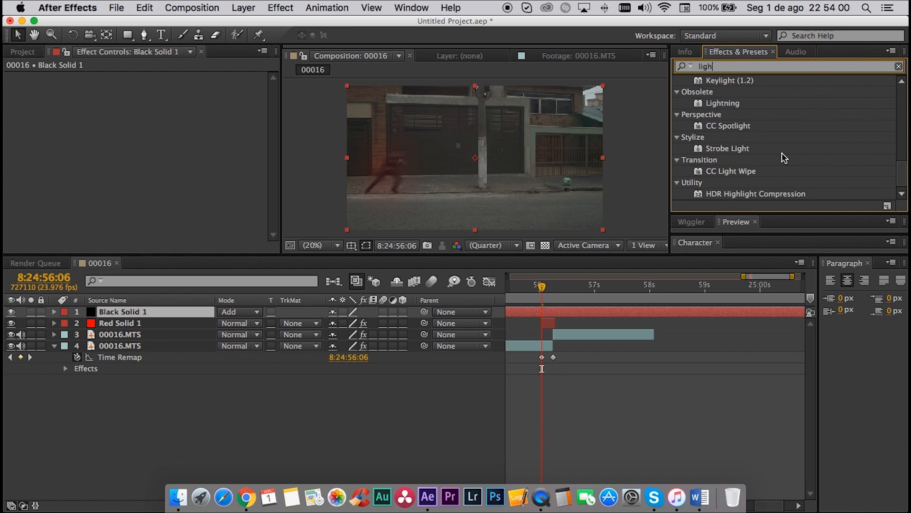
pyautogui.click(707, 103)
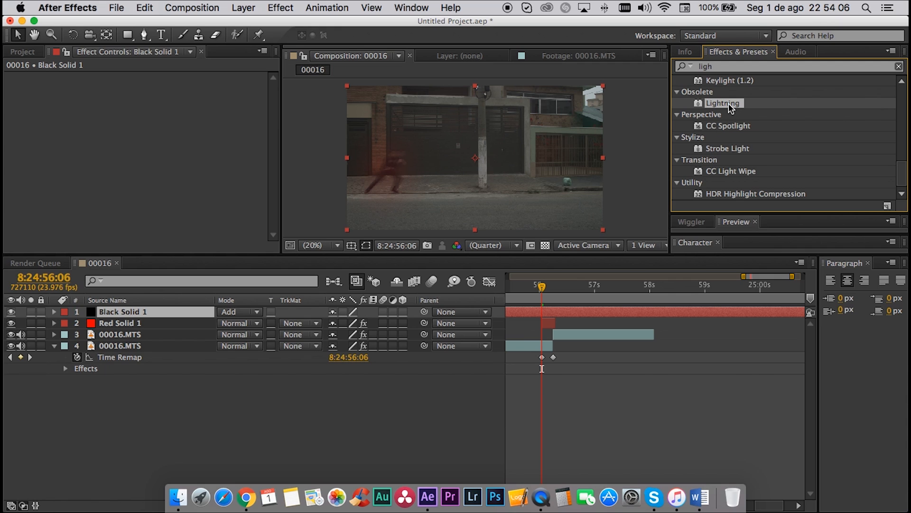
pyautogui.moveTo(820, 172); pyautogui.dragTo(547, 309)
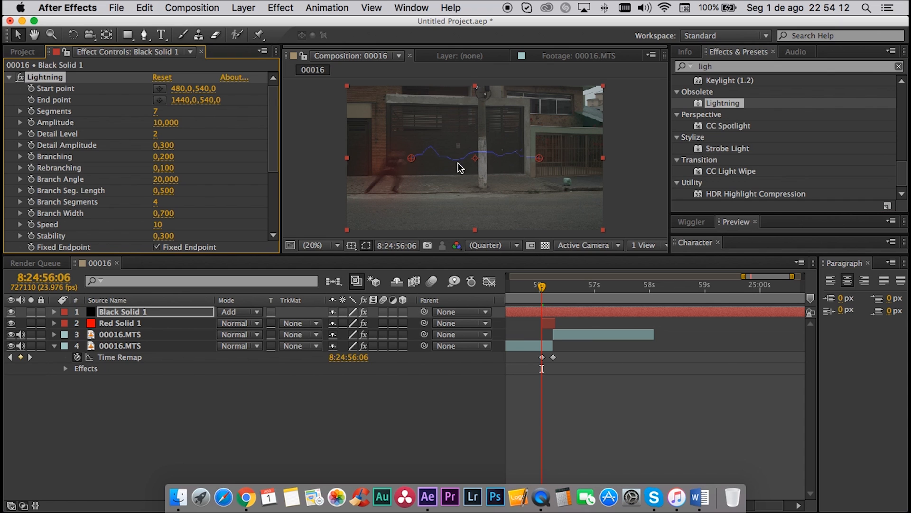
# Play back the default lightning over the run and park the playhead at 8:24:56:04.
pyautogui.press('space')
pyautogui.press('space')
pyautogui.click(536, 288)
pyautogui.press('space')
pyautogui.press('space')
pyautogui.click(544, 288)
pyautogui.click(537, 287)
pyautogui.click(542, 313)
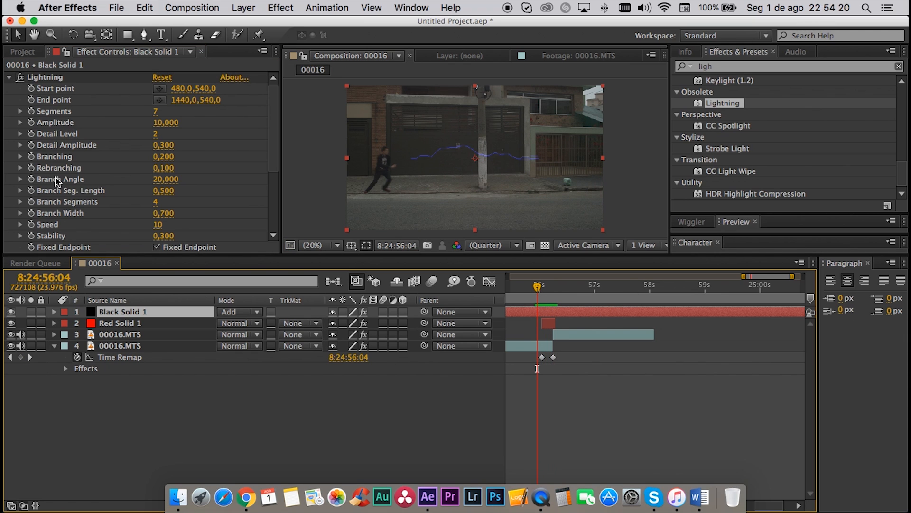
# Set the Lightning effect's Outside Color to pure red (FF0000).
pyautogui.scroll(-5, 71, 221)
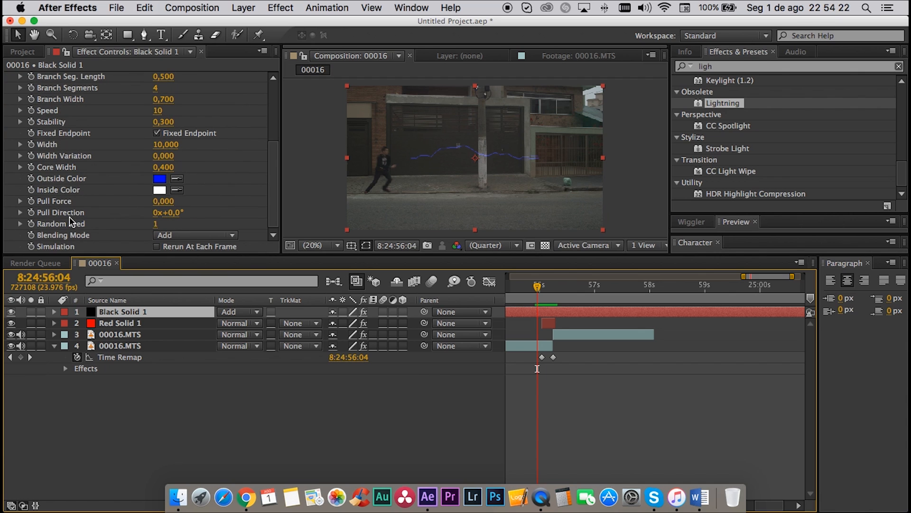
pyautogui.scroll(5, 90, 166)
pyautogui.scroll(-2, 111, 165)
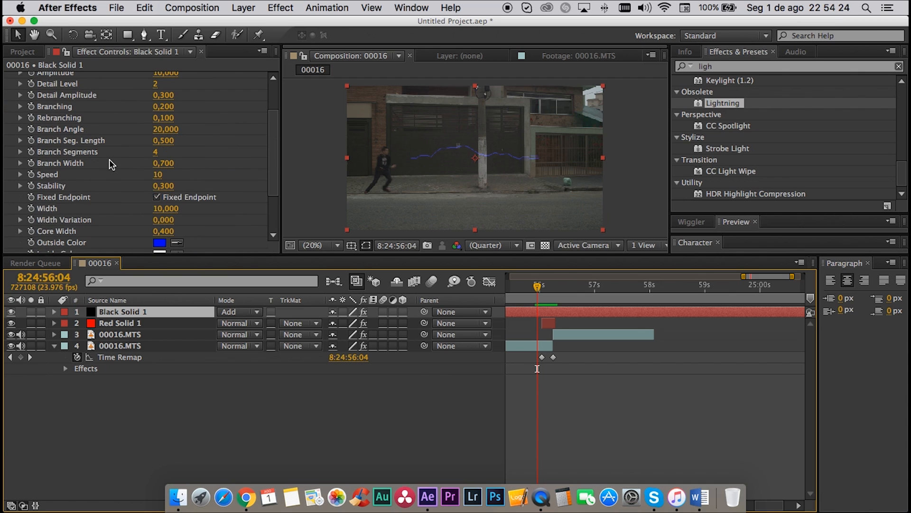
pyautogui.scroll(-3, 111, 164)
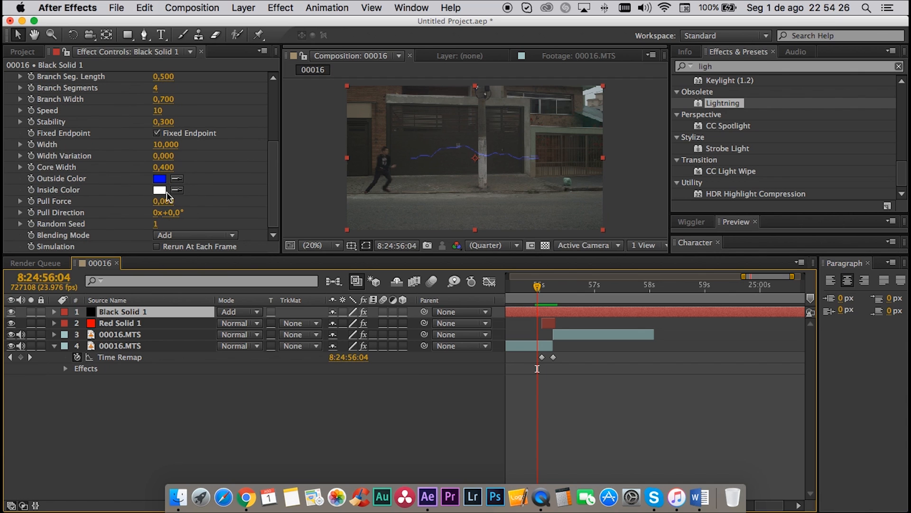
pyautogui.click(161, 179)
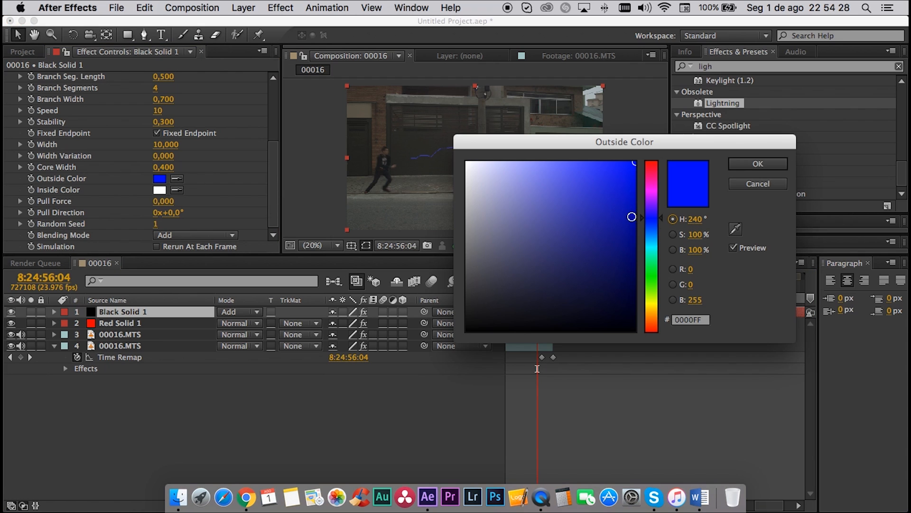
pyautogui.moveTo(659, 192); pyautogui.dragTo(659, 147)
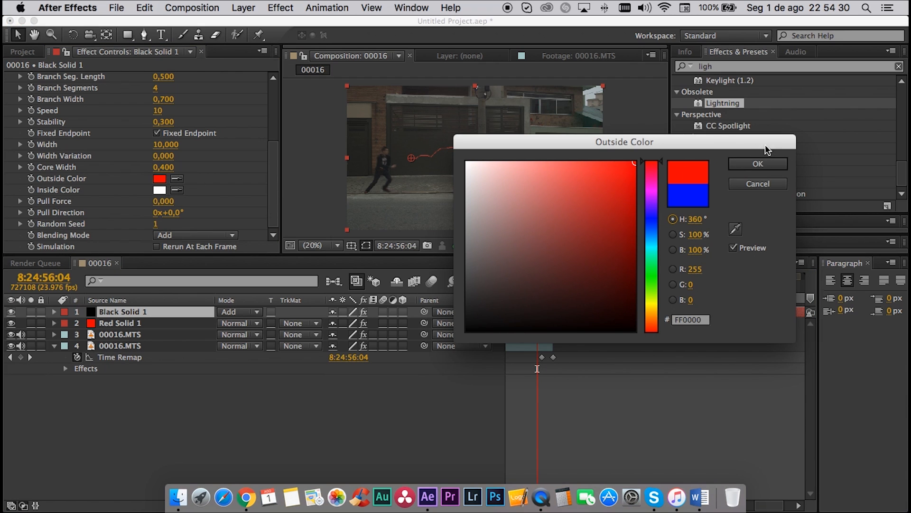
pyautogui.click(758, 164)
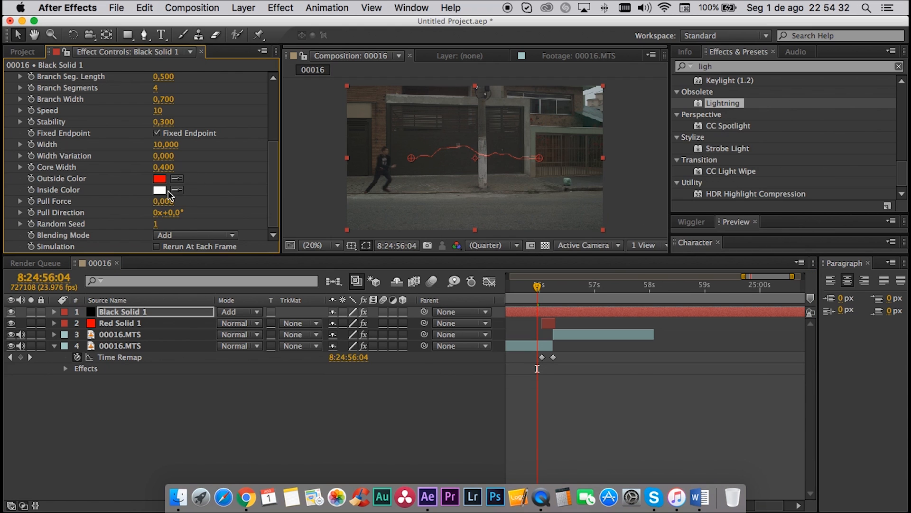
# Increase the Lightning's Segments to 10 and preview the result up to 8:24:56:13.
pyautogui.scroll(5, 169, 196)
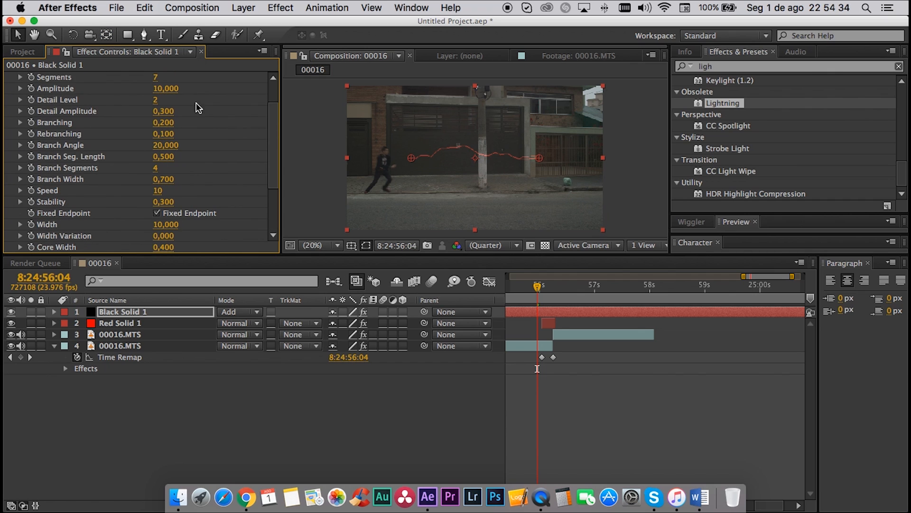
pyautogui.scroll(2, 170, 111)
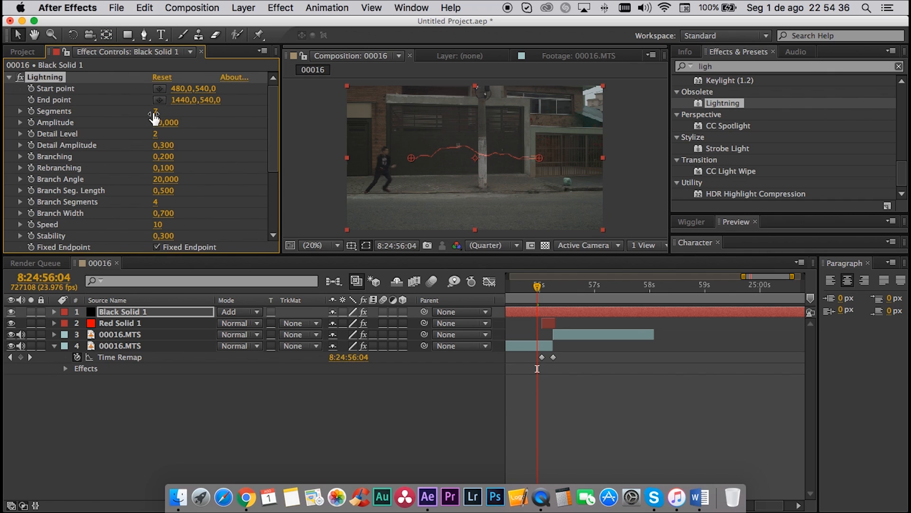
pyautogui.moveTo(155, 111); pyautogui.dragTo(175, 112)
pyautogui.press('space')
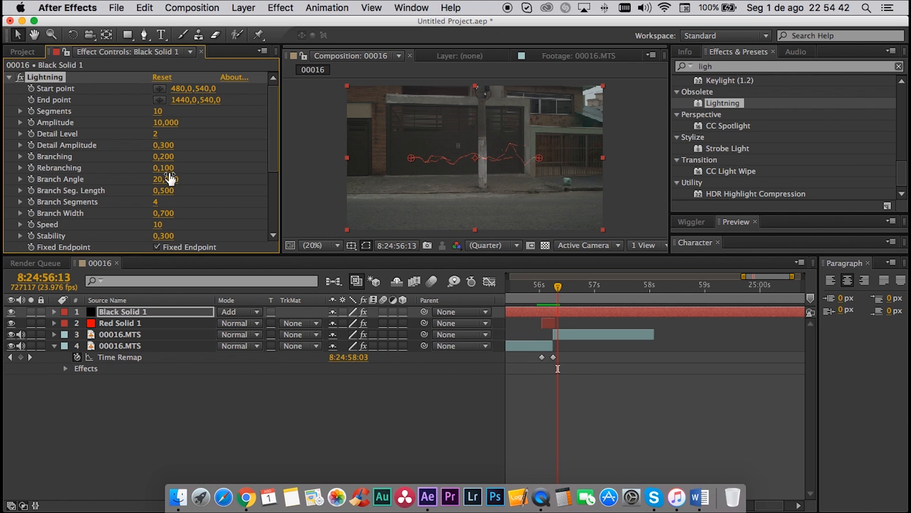
# Try out the Lightning's Core Width, leaving it at 0.380.
pyautogui.scroll(-4, 119, 249)
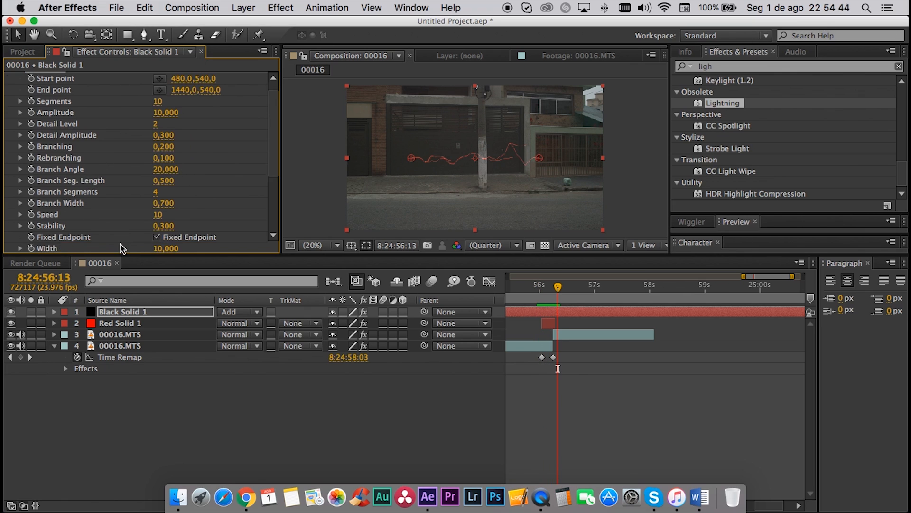
pyautogui.moveTo(155, 235); pyautogui.dragTo(181, 229)
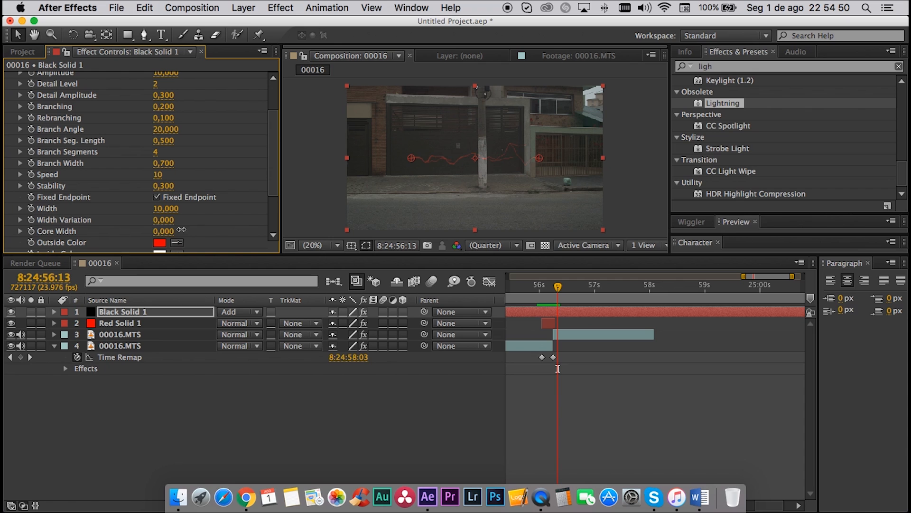
pyautogui.scroll(-2, 226, 231)
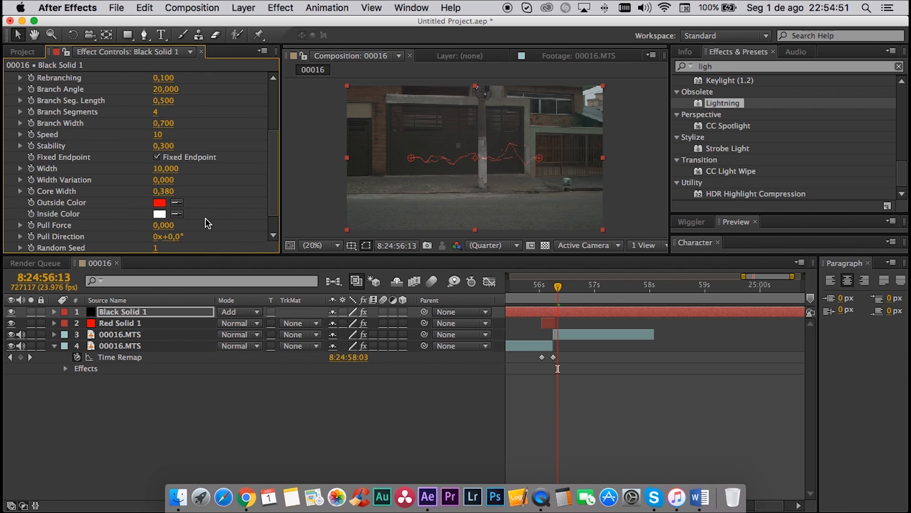
# Set the Lightning effect's Inside Color to yellow (FAFF00).
pyautogui.click(160, 214)
pyautogui.click(630, 239)
pyautogui.moveTo(653, 294); pyautogui.dragTo(653, 303)
pyautogui.moveTo(591, 227); pyautogui.dragTo(663, 128)
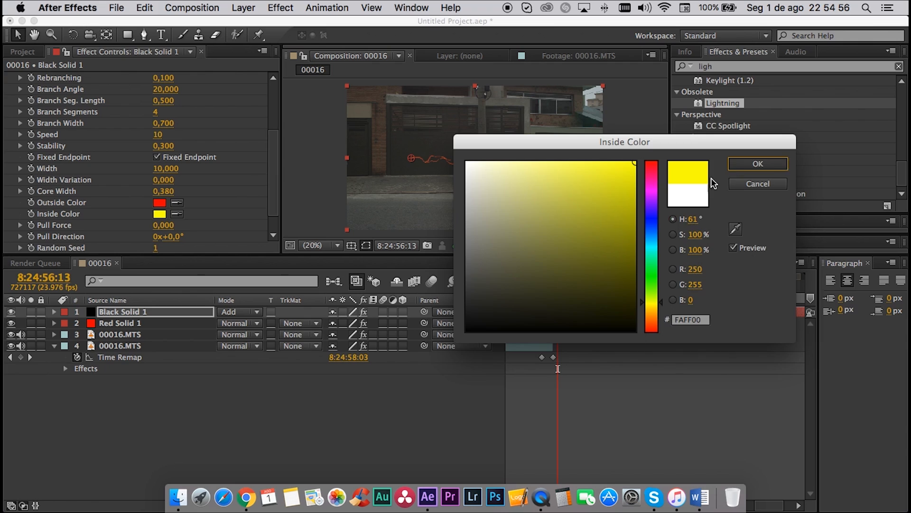
pyautogui.click(781, 165)
# Thicken the lightning by setting its Core Width to 1.000 and Width to 17.500.
pyautogui.moveTo(163, 191); pyautogui.dragTo(246, 189)
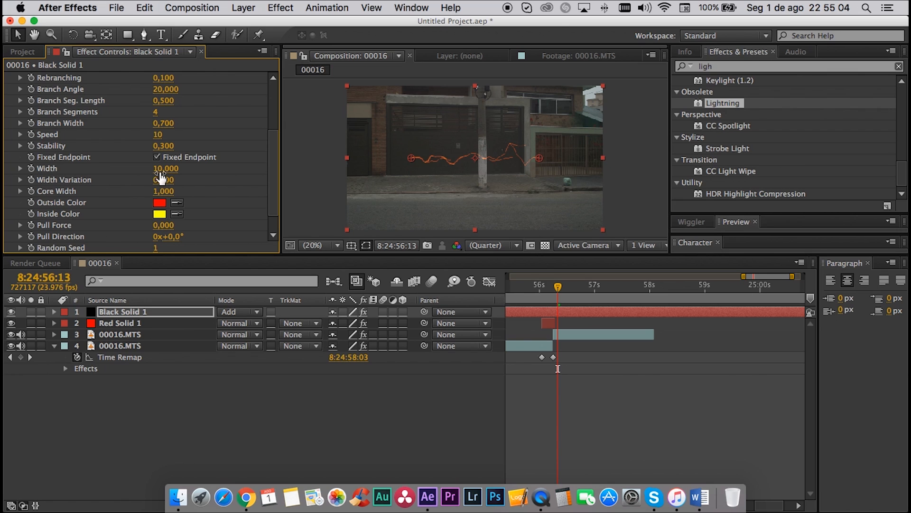
pyautogui.moveTo(159, 135); pyautogui.dragTo(189, 136)
pyautogui.scroll(1, 156, 142)
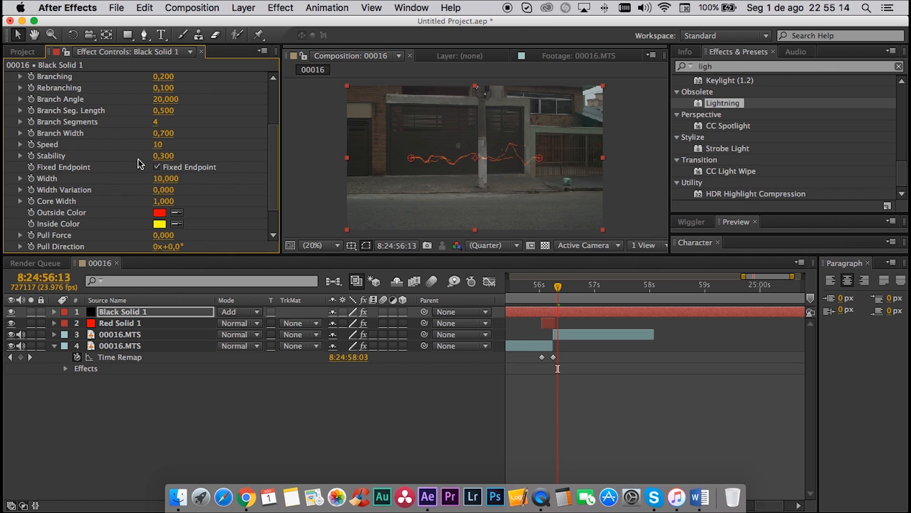
pyautogui.moveTo(161, 178); pyautogui.dragTo(231, 193)
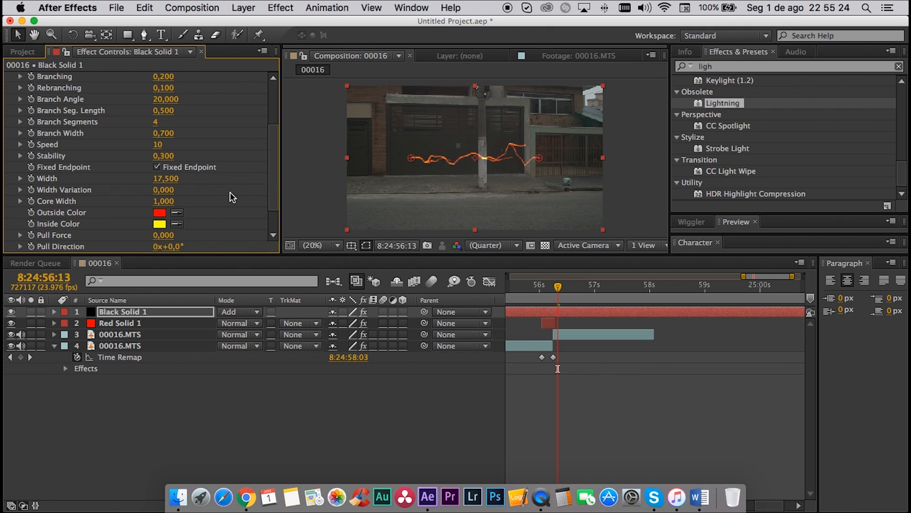
# Split the black solid at 8:24:56:06 and delete the segment before that frame.
pyautogui.moveTo(559, 288); pyautogui.dragTo(548, 287)
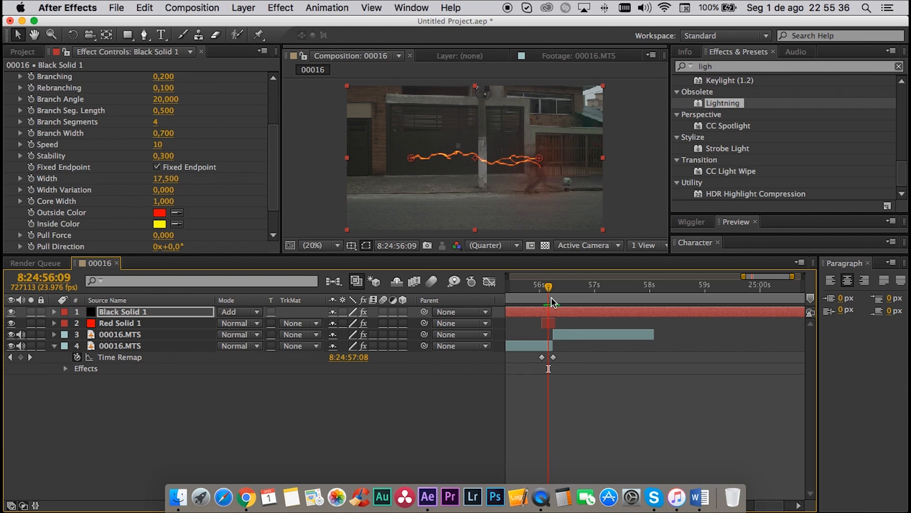
pyautogui.moveTo(548, 291); pyautogui.dragTo(544, 293)
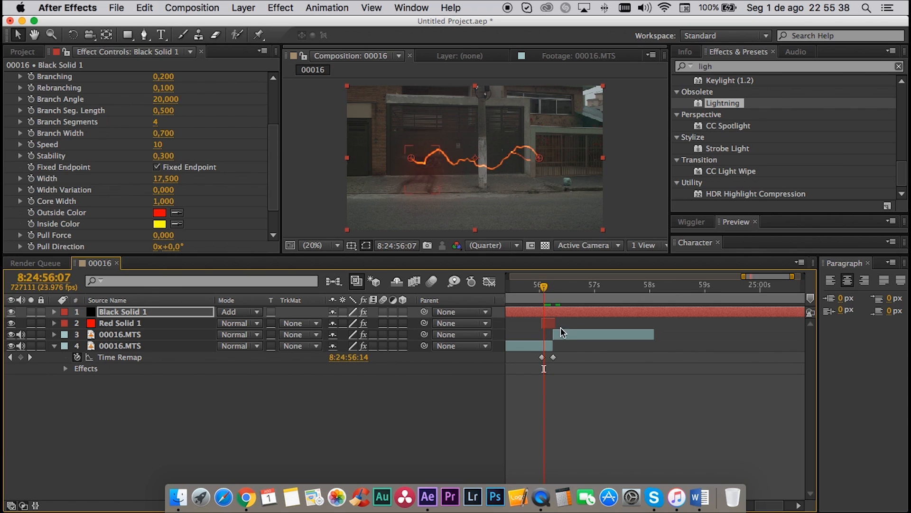
pyautogui.press('=')
pyautogui.press('=')
pyautogui.press('=')
pyautogui.press('=')
pyautogui.hscroll(-4, 543, 315)
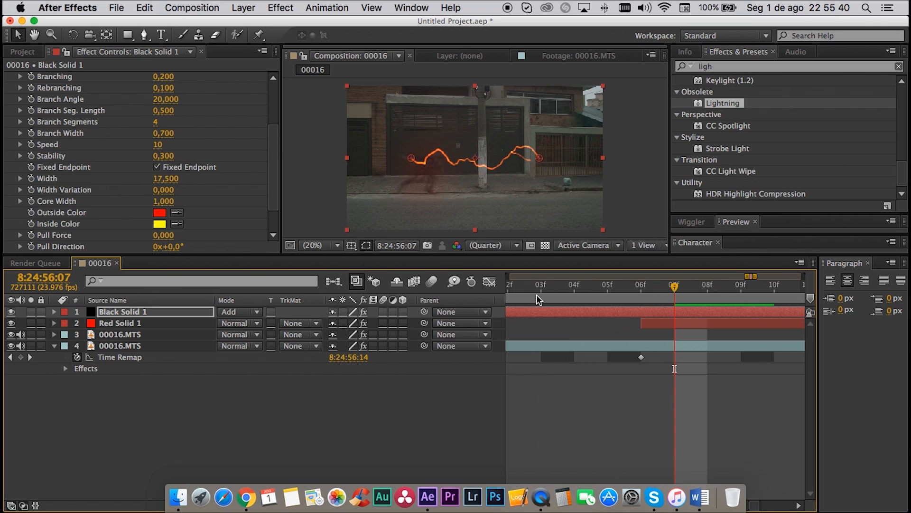
pyautogui.moveTo(674, 290); pyautogui.dragTo(625, 290)
pyautogui.click(625, 289)
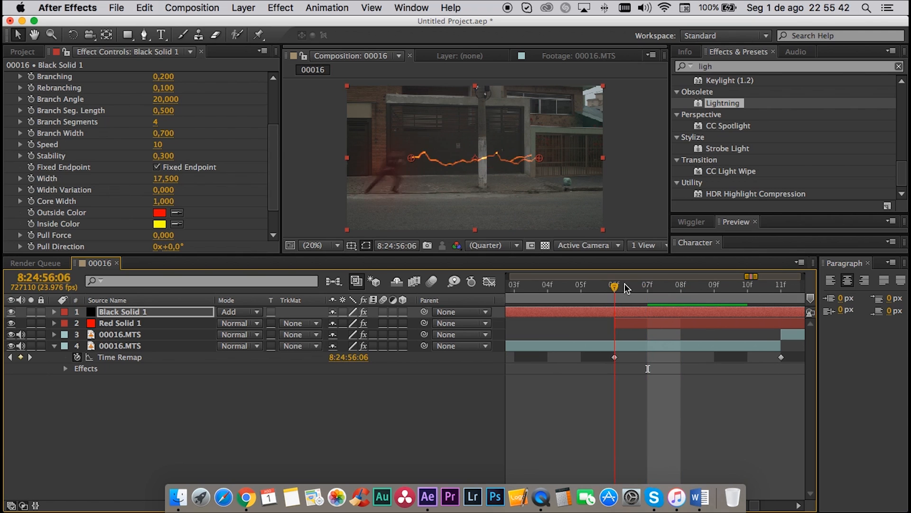
pyautogui.hotkey('ctrl', 'shift', 'd')
pyautogui.click(602, 321)
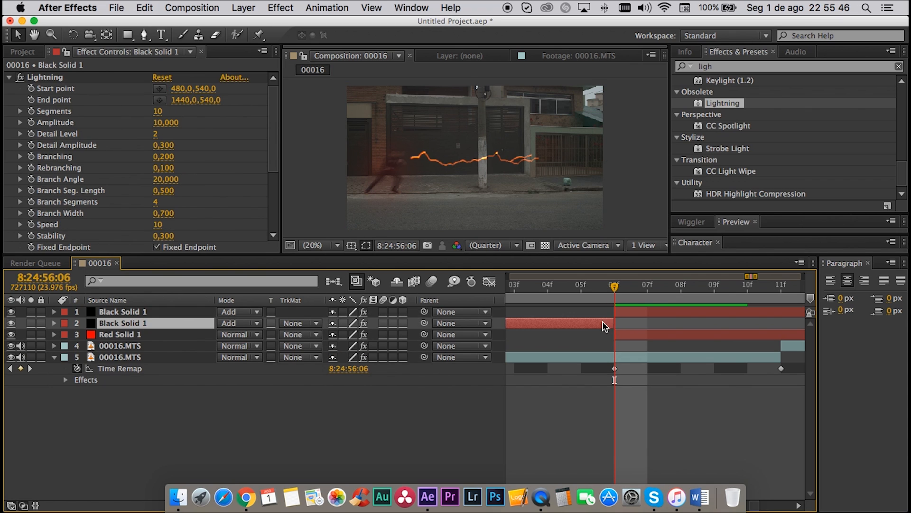
pyautogui.press('Delete')
# Preview the trimmed lightning and split the black solid and the second footage clip at 8:24:56:12.
pyautogui.press('space')
pyautogui.press('space')
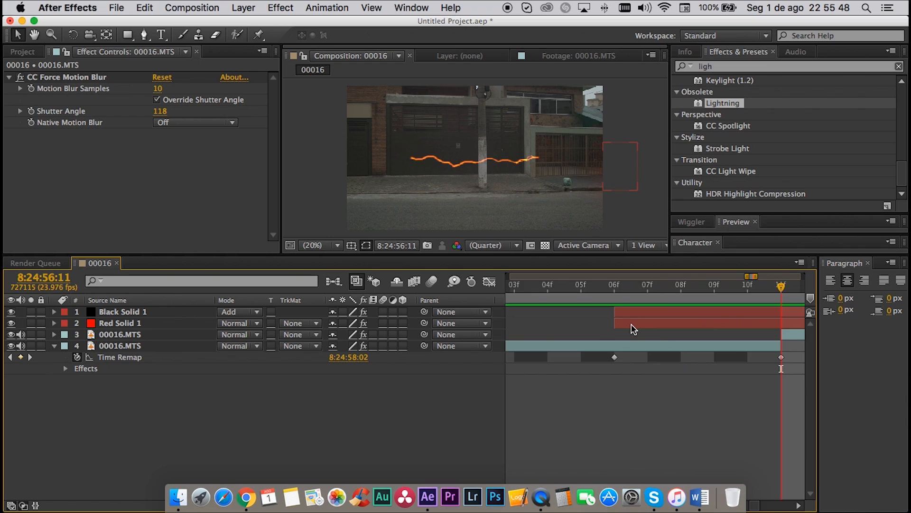
pyautogui.hscroll(5, 632, 324)
pyautogui.moveTo(622, 286); pyautogui.dragTo(647, 288)
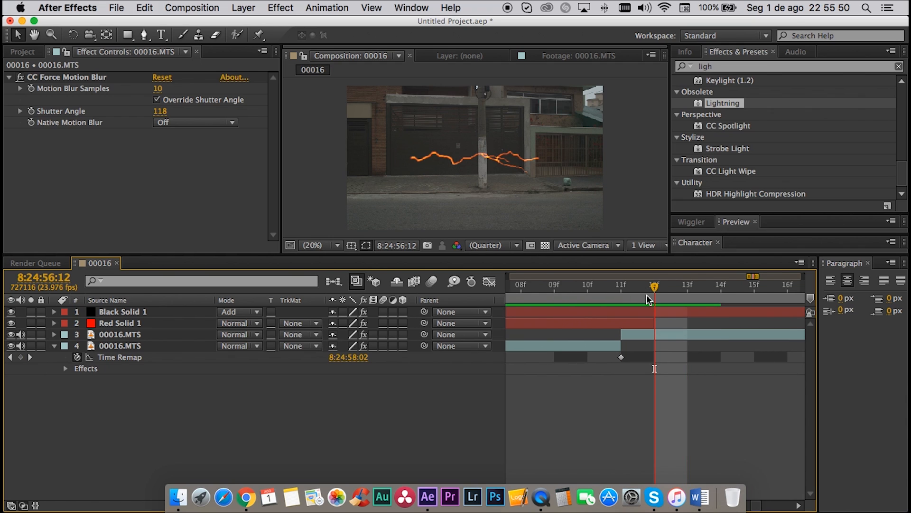
pyautogui.hscroll(1, 650, 303)
pyautogui.hotkey('ctrl', 'shift', 'd')
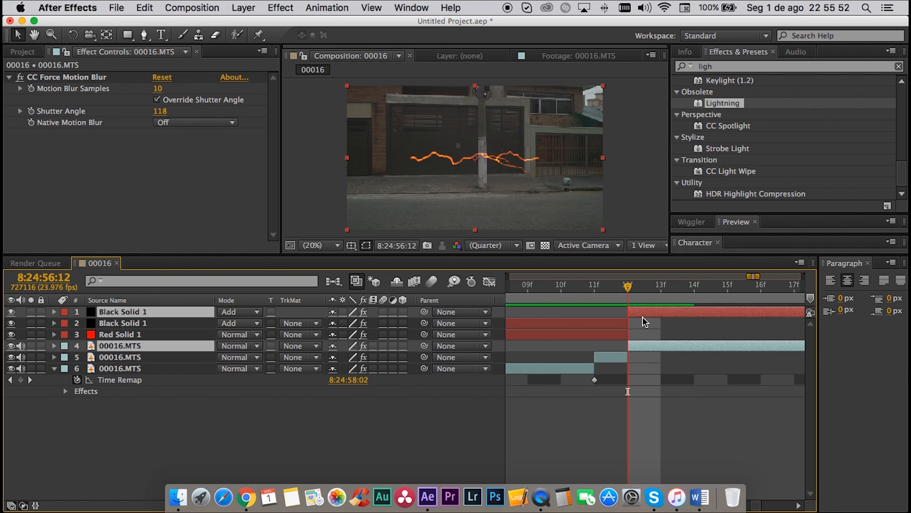
# Try deleting both the black solid and footage segments after 8:24:56:12, undoing each deletion.
pyautogui.press('Delete')
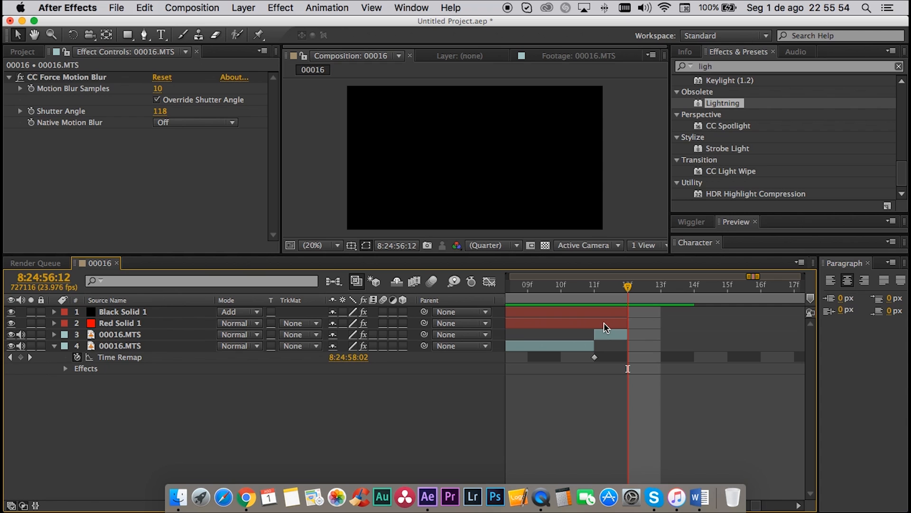
pyautogui.hotkey('ctrl', 'z')
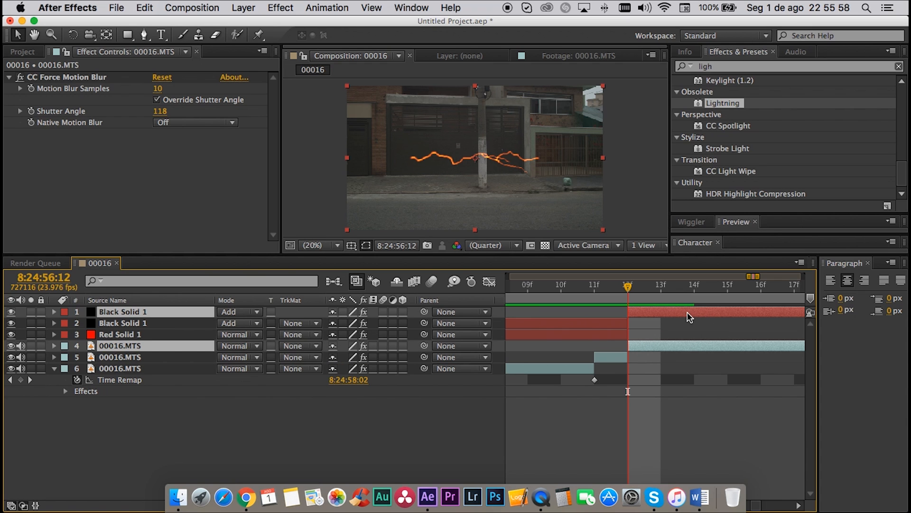
pyautogui.press('Delete')
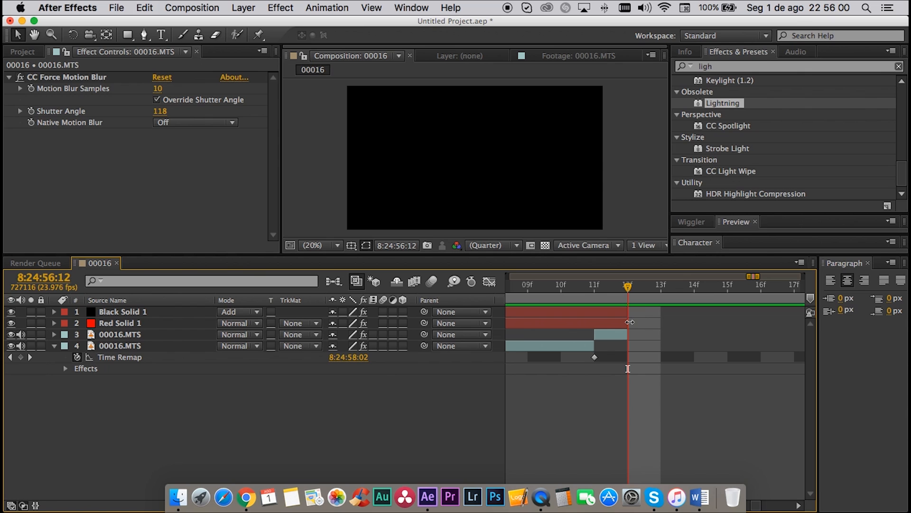
pyautogui.hotkey('ctrl', 'z')
# Delete only the black solid segment after 8:24:56:12, keeping the footage segment.
pyautogui.click(125, 313)
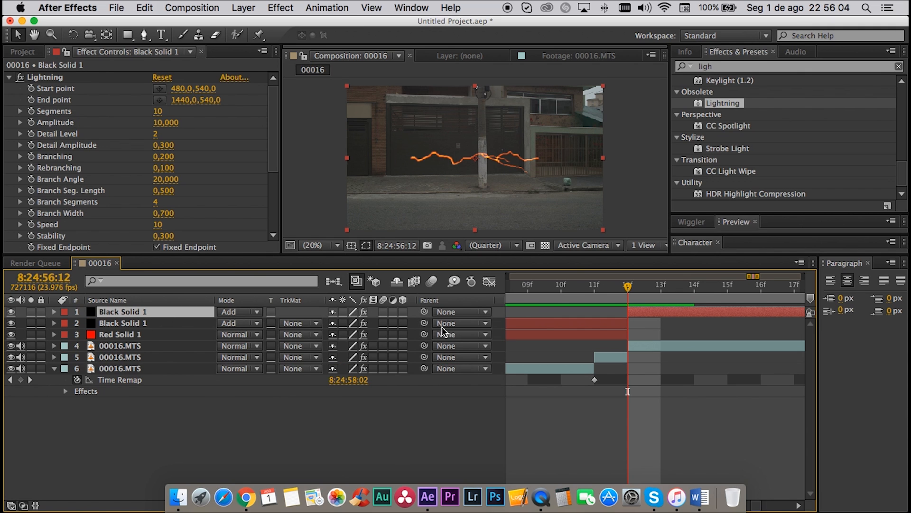
pyautogui.press('Delete')
pyautogui.hscroll(-5, 590, 334)
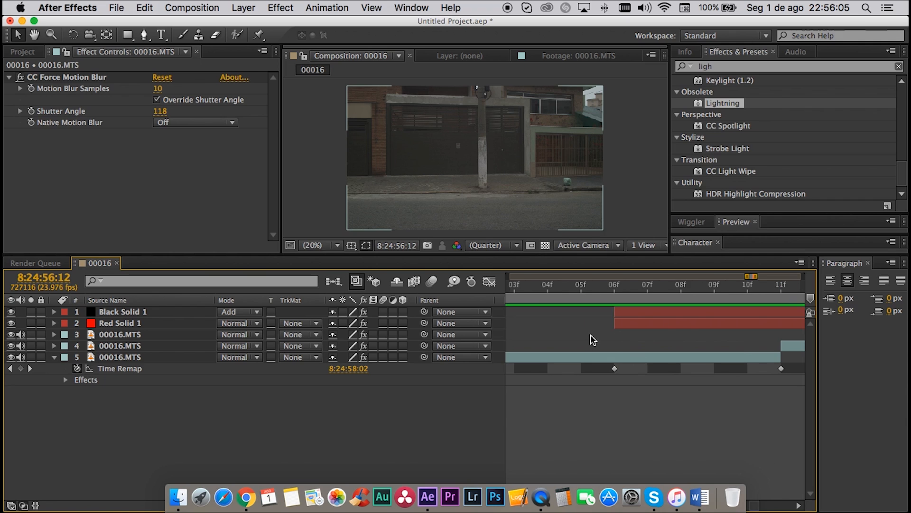
# Preview the trimmed lightning over the run and return to frame 8:24:56:06.
pyautogui.click(600, 287)
pyautogui.press('space')
pyautogui.press('space')
pyautogui.hscroll(-6, 590, 285)
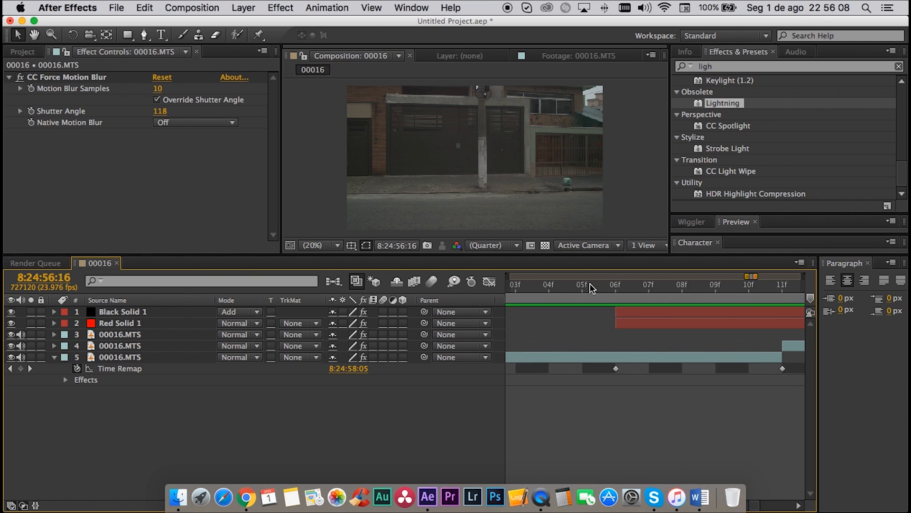
pyautogui.hscroll(-1, 593, 285)
pyautogui.click(631, 285)
pyautogui.press('space')
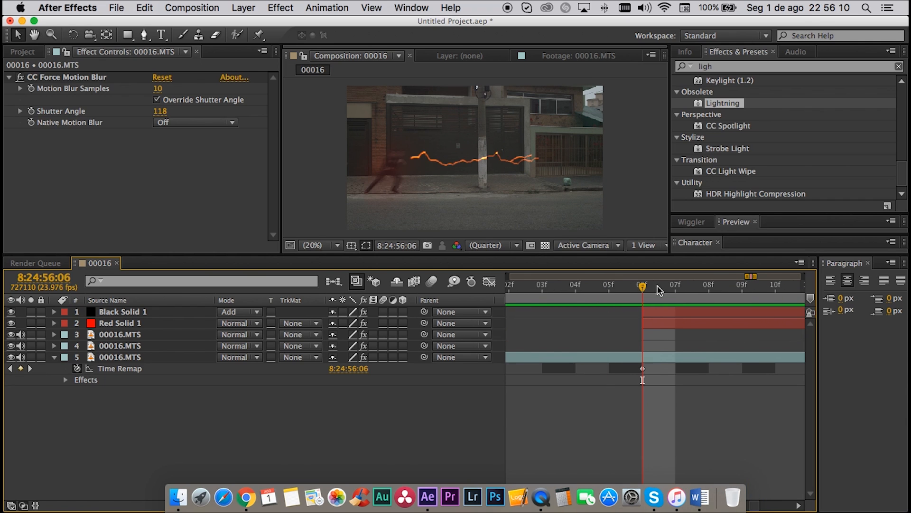
pyautogui.moveTo(659, 289); pyautogui.dragTo(655, 290)
# Set the black solid's Lightning start point to 431, 547 and its end point to 1314, 540.
pyautogui.click(649, 312)
pyautogui.click(54, 312)
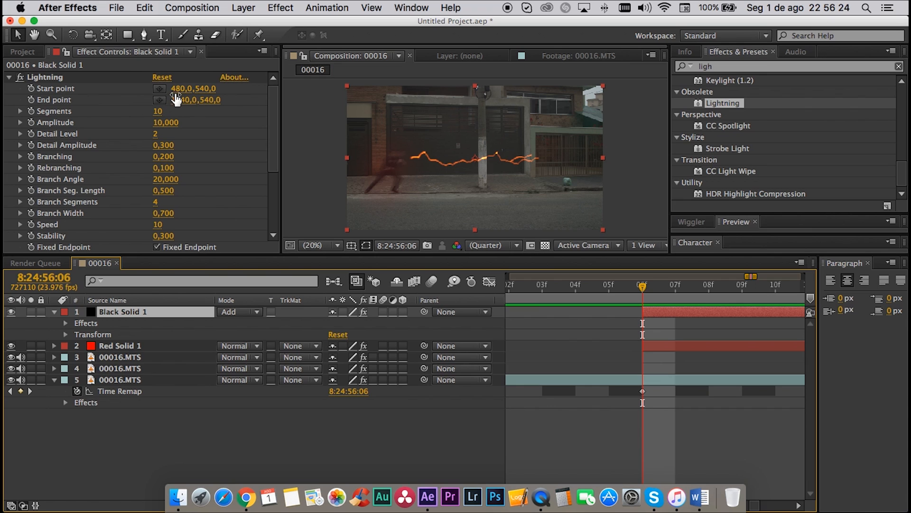
pyautogui.moveTo(182, 88); pyautogui.dragTo(144, 89)
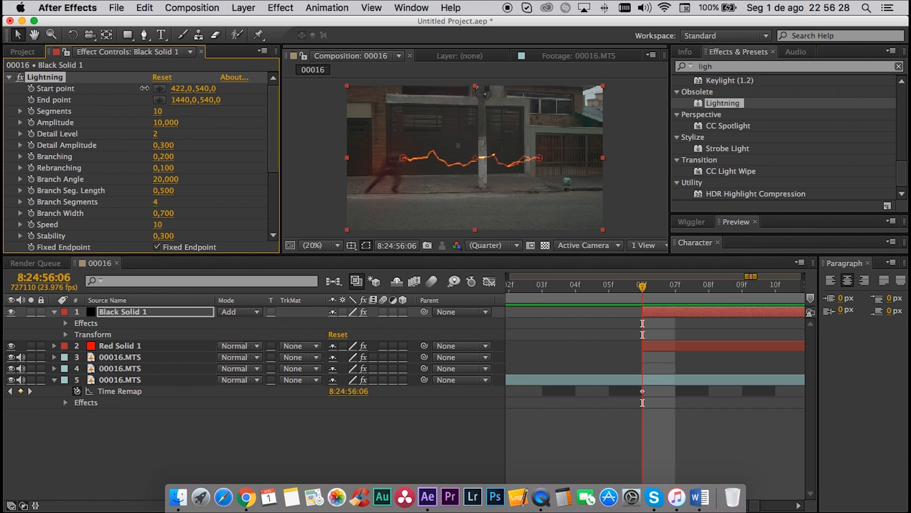
pyautogui.moveTo(205, 89); pyautogui.dragTo(82, 85)
pyautogui.click(184, 110)
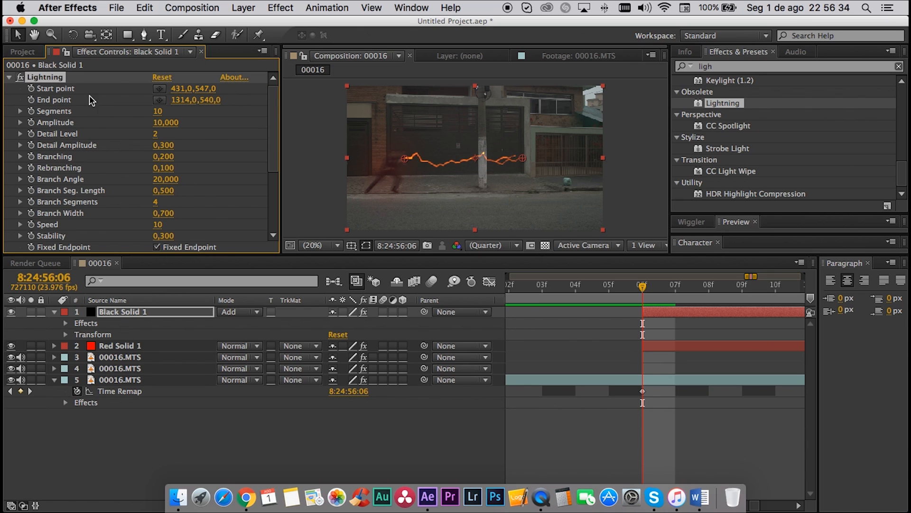
# Scale the black solid down to 34% and move it to position 885, 680.
pyautogui.click(65, 334)
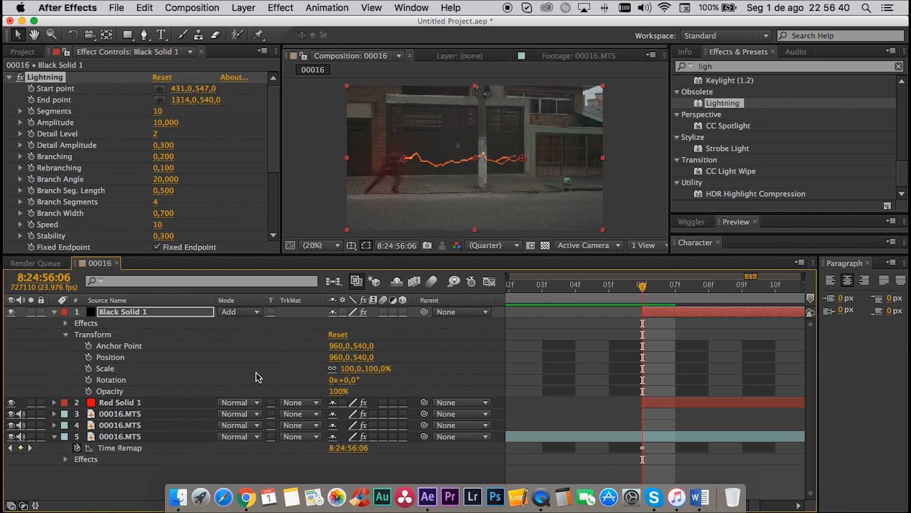
pyautogui.moveTo(351, 369); pyautogui.dragTo(314, 369)
pyautogui.moveTo(482, 163); pyautogui.dragTo(469, 183)
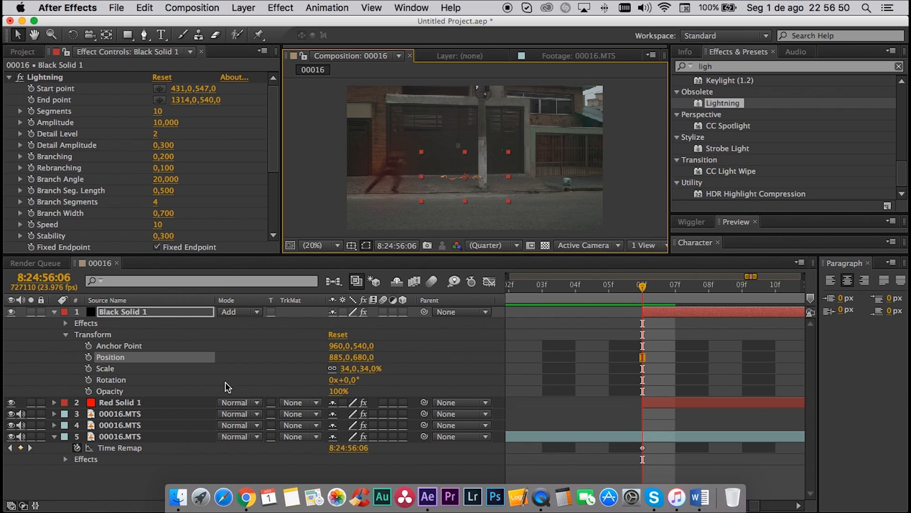
# Rotate the black solid to 180° and move it behind the runner at position 150, 600.
pyautogui.moveTo(345, 383); pyautogui.dragTo(460, 374)
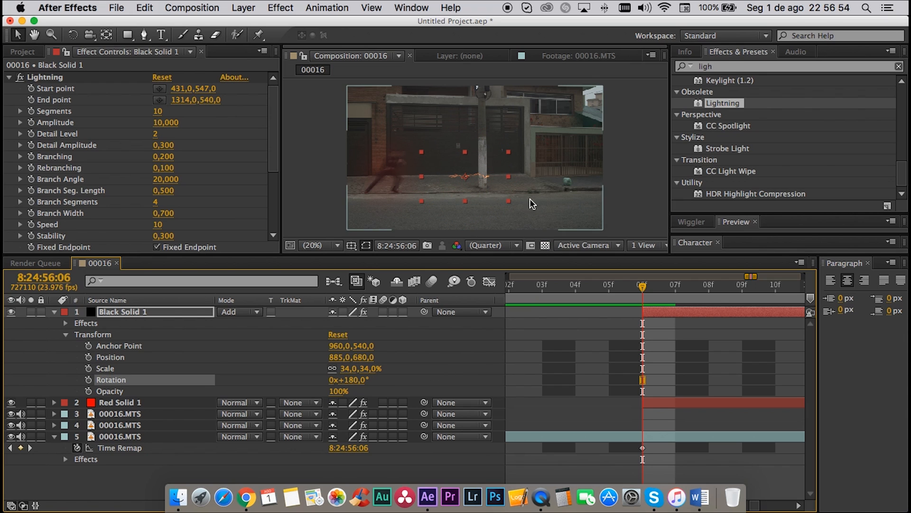
pyautogui.moveTo(483, 183); pyautogui.dragTo(384, 168)
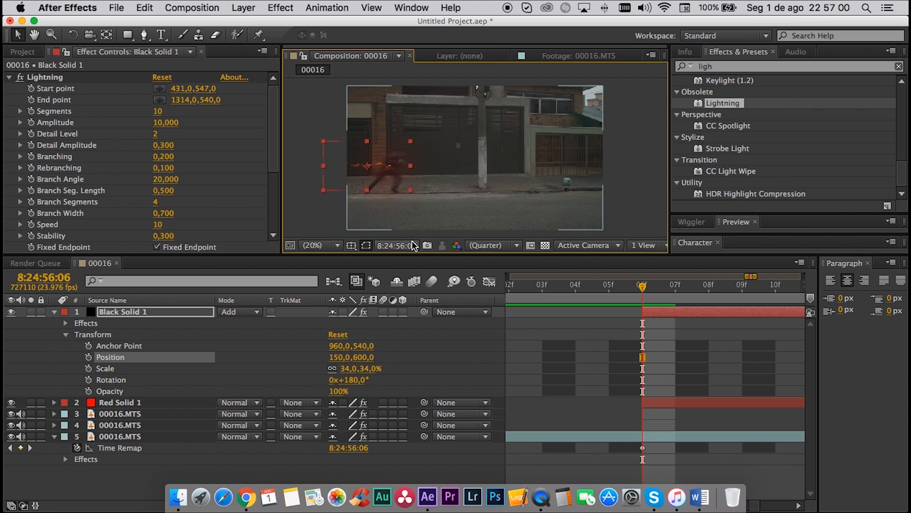
pyautogui.moveTo(641, 294)
pyautogui.mouseDown()
pyautogui.moveTo(675, 289)
pyautogui.moveTo(642, 292)
pyautogui.mouseUp()
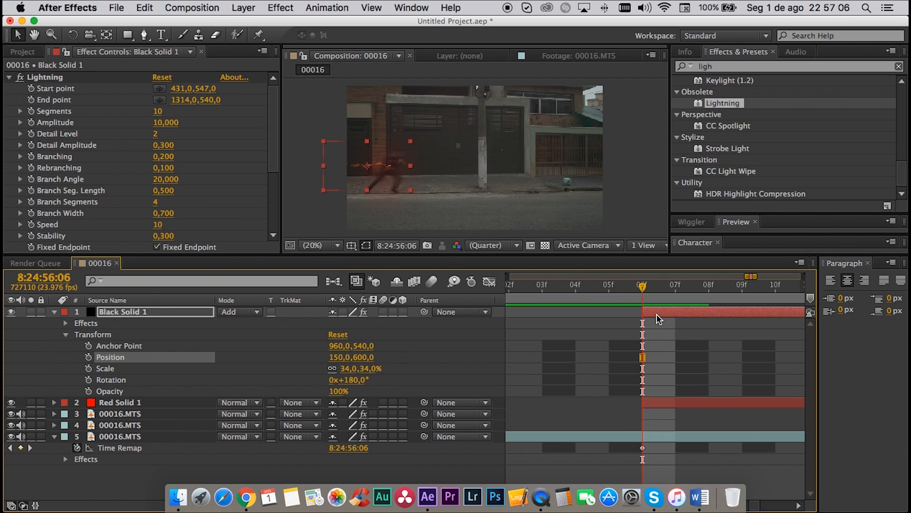
# Enable position, scale and rotation keyframes on the black solid at 8:24:56:06.
pyautogui.hscroll(3, 701, 444)
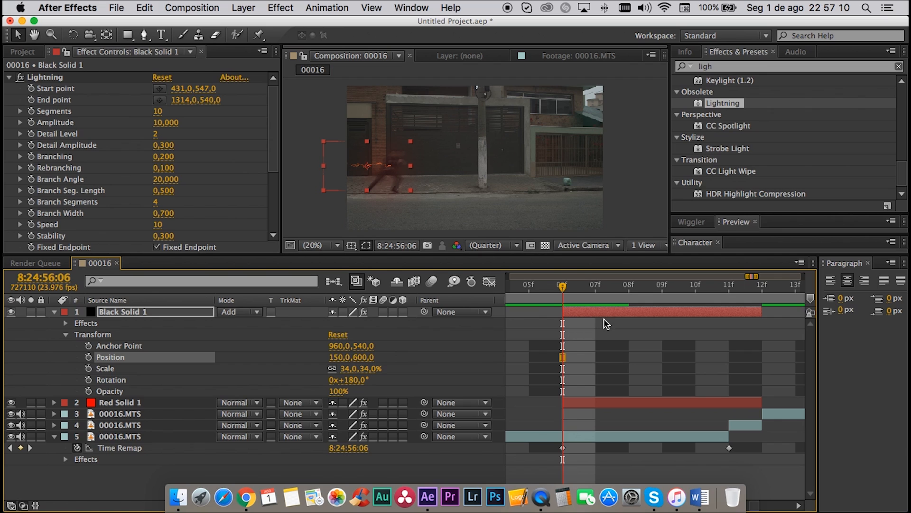
pyautogui.click(88, 357)
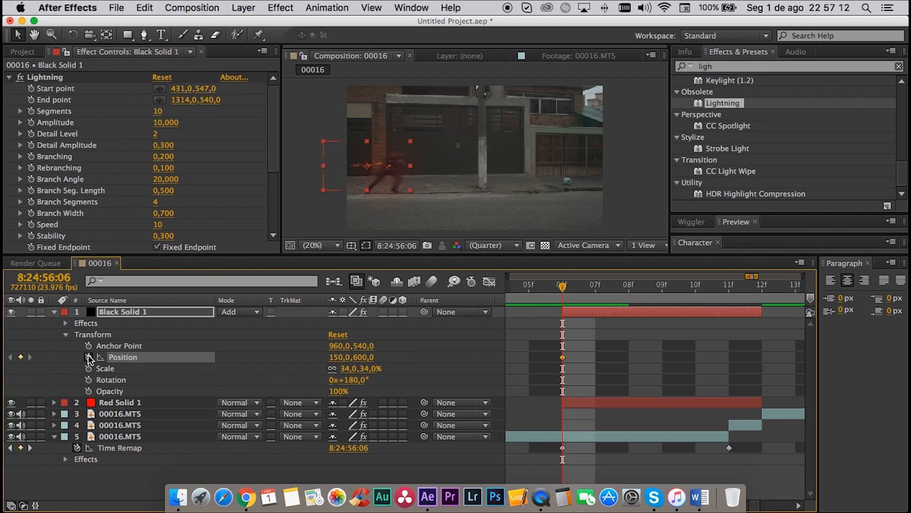
pyautogui.click(89, 368)
pyautogui.click(88, 380)
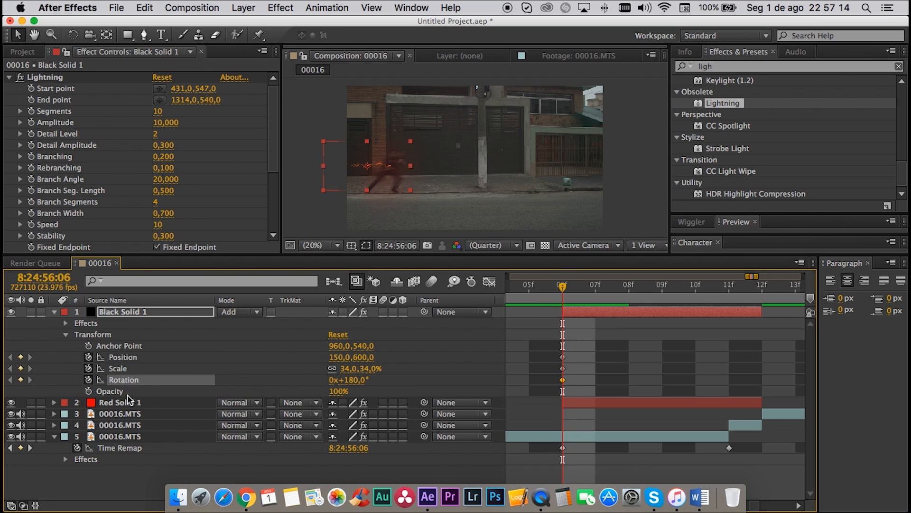
# Keyframe the black solid's position to follow the runner: 425, 600 at 8:24:56:07 and 825, 595 at 8:24:56:08.
pyautogui.moveTo(563, 289); pyautogui.dragTo(587, 282)
pyautogui.click(379, 178)
pyautogui.moveTo(379, 180); pyautogui.dragTo(416, 180)
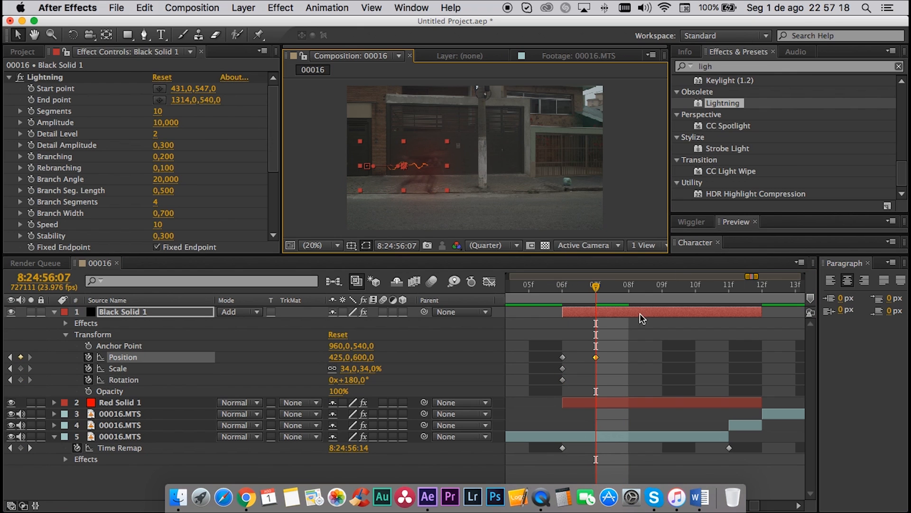
pyautogui.moveTo(596, 289); pyautogui.dragTo(628, 285)
pyautogui.moveTo(418, 180); pyautogui.dragTo(470, 178)
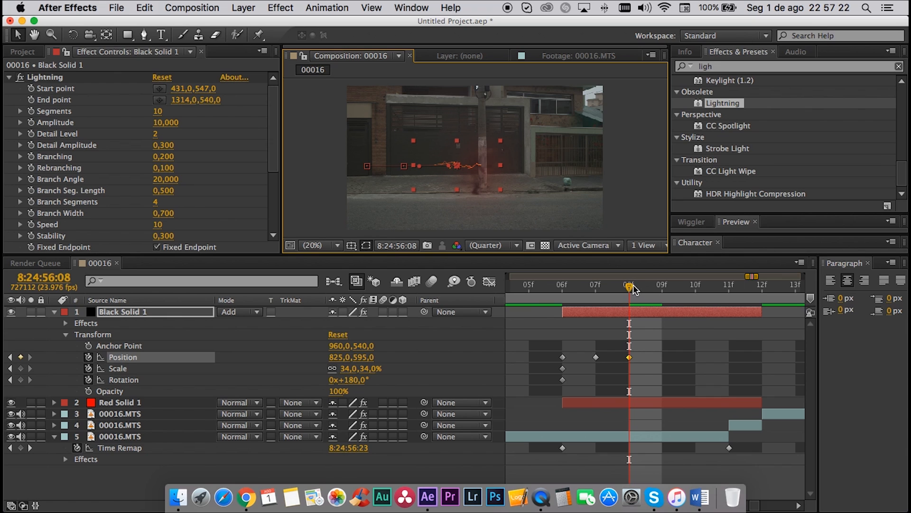
# Keyframe the black solid's position onward from 8:24:56:09, with 1615, 600 at 8:24:56:10 and 2085, 595 at 8:24:56:11.
pyautogui.moveTo(629, 286); pyautogui.dragTo(662, 285)
pyautogui.moveTo(484, 179); pyautogui.dragTo(580, 171)
pyautogui.click(689, 287)
pyautogui.click(716, 287)
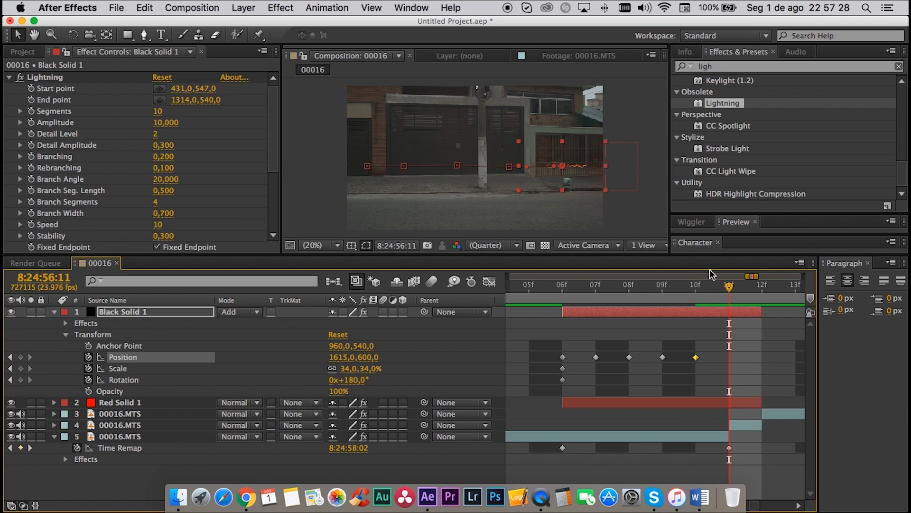
pyautogui.moveTo(589, 176); pyautogui.dragTo(651, 175)
# Preview the lightning following the runner from just before the run.
pyautogui.click(554, 284)
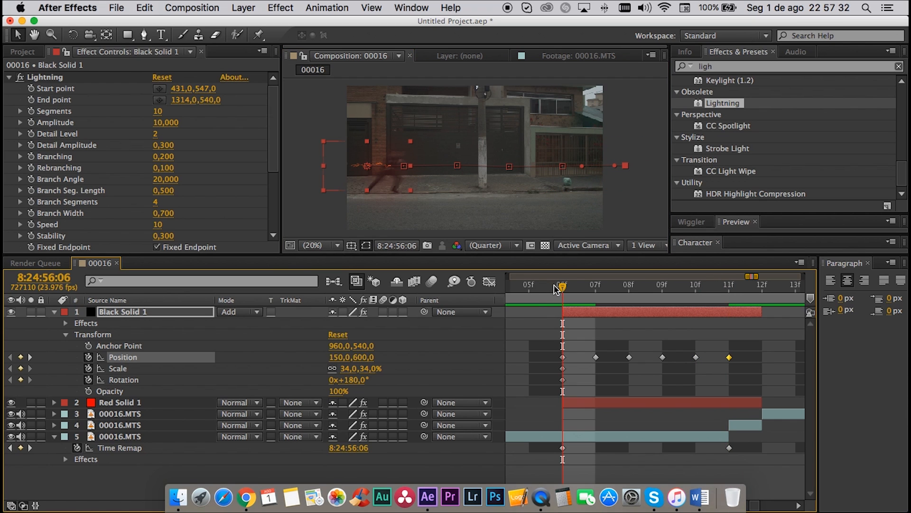
pyautogui.press('-')
pyautogui.press('-')
pyautogui.press('-')
pyautogui.press('space')
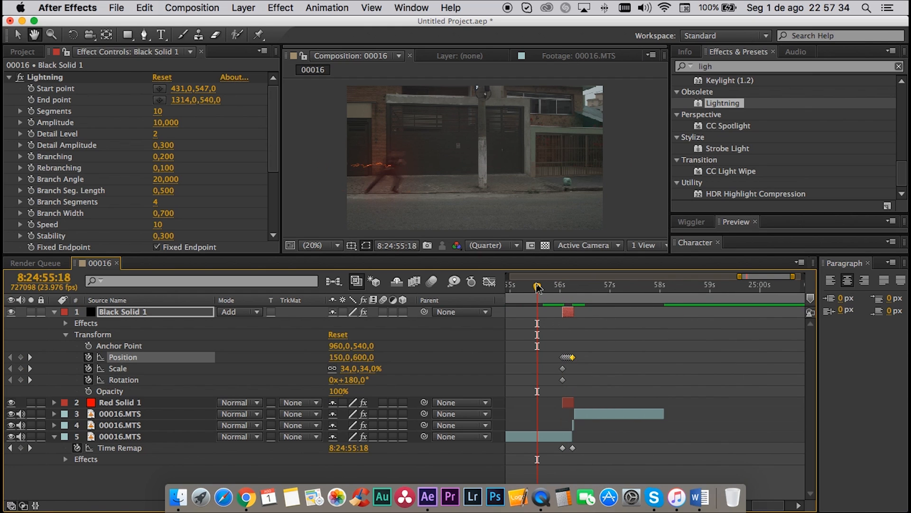
pyautogui.click(668, 322)
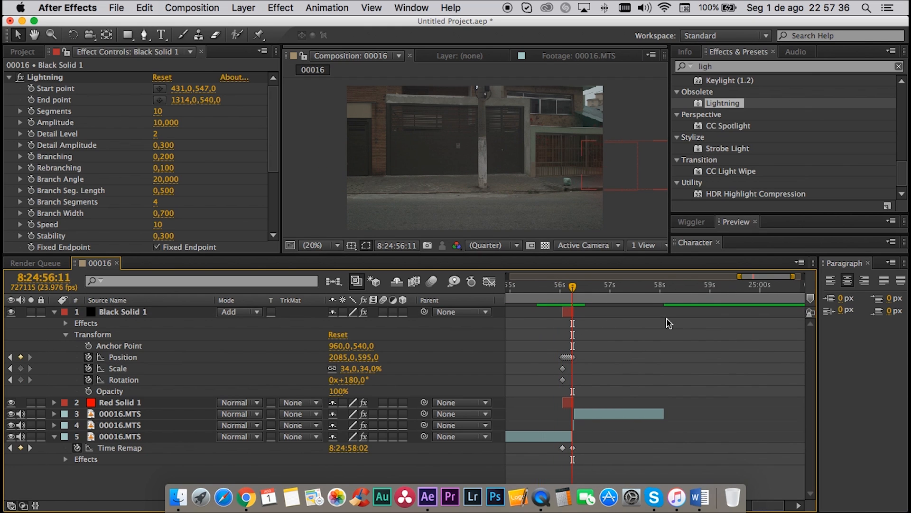
pyautogui.click(628, 203)
pyautogui.click(539, 290)
pyautogui.press('space')
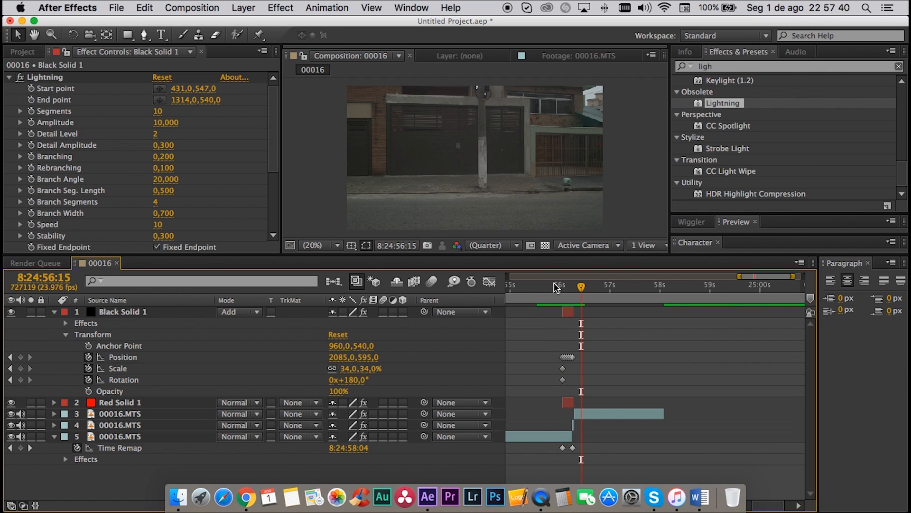
# Set the width of the black solid's Lightning effect to 11.3 at frame 8:24:56:06.
pyautogui.moveTo(539, 287); pyautogui.dragTo(564, 288)
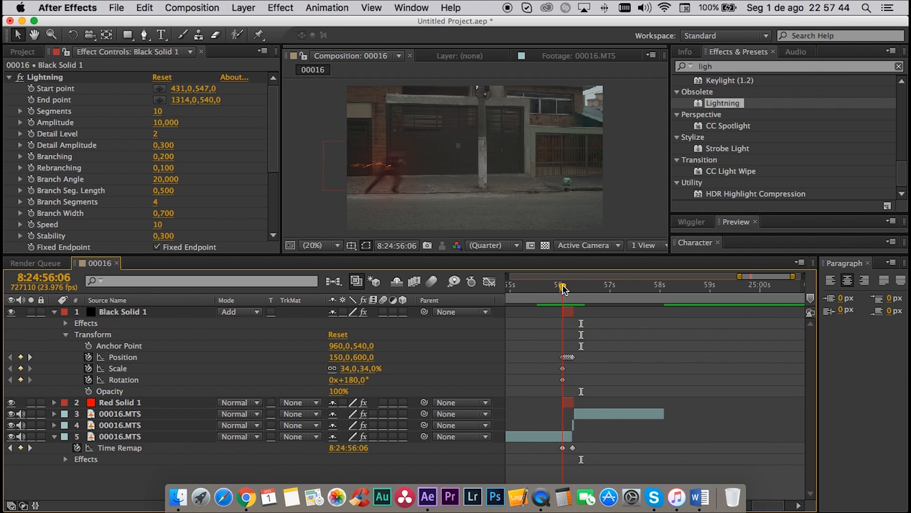
pyautogui.press('=')
pyautogui.press('=')
pyautogui.press('=')
pyautogui.press('=')
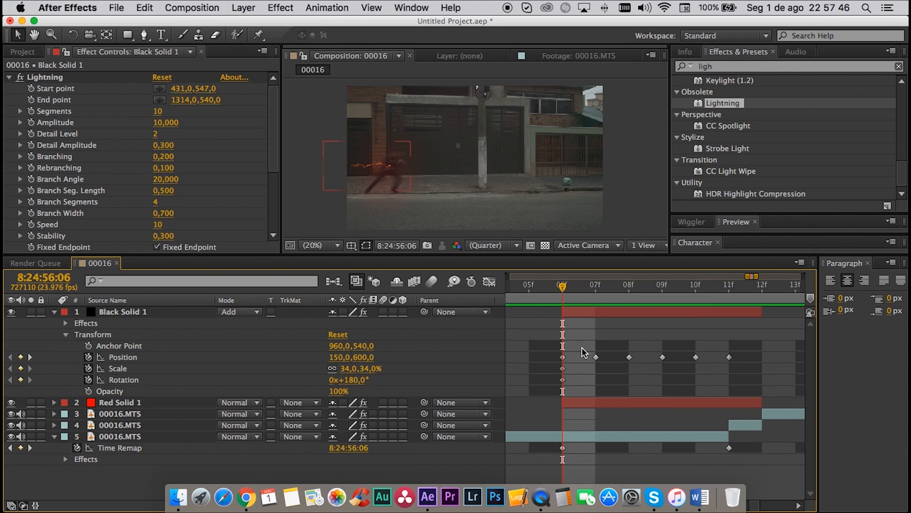
pyautogui.click(587, 317)
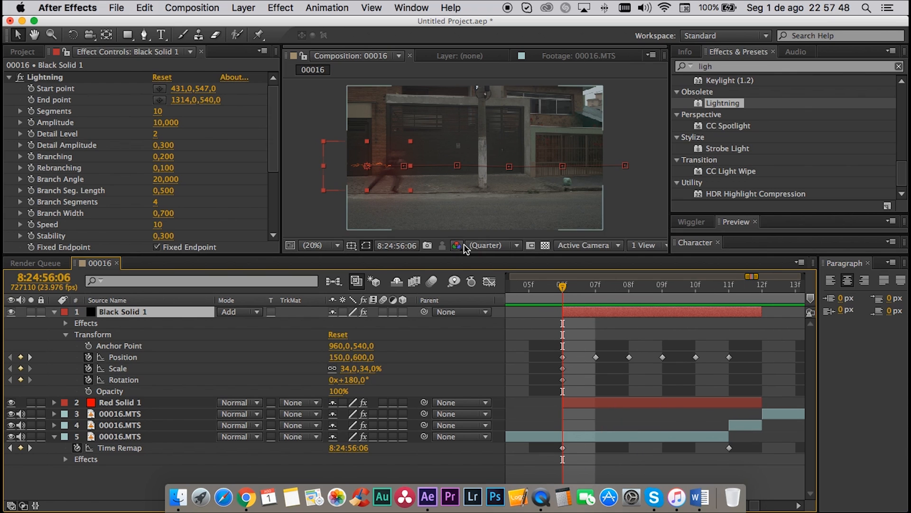
pyautogui.click(312, 209)
pyautogui.scroll(-5, 71, 235)
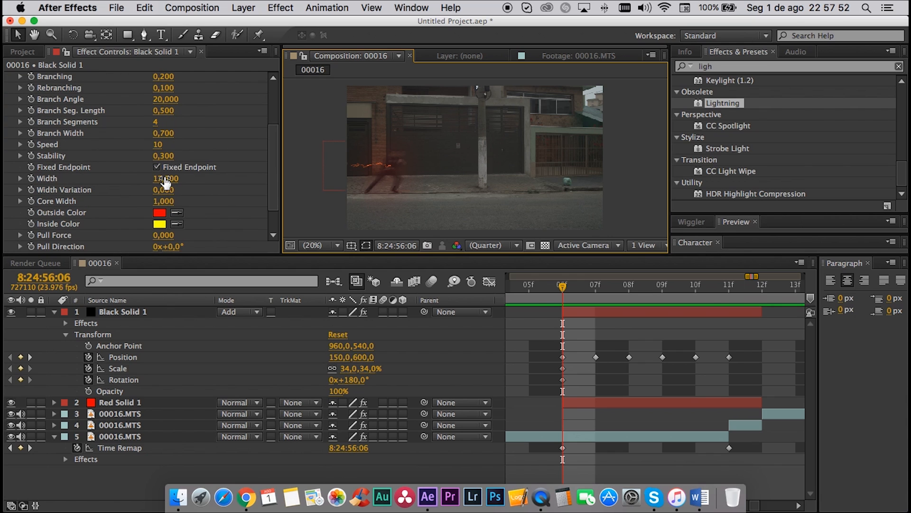
pyautogui.moveTo(168, 181); pyautogui.dragTo(230, 179)
pyautogui.click(284, 199)
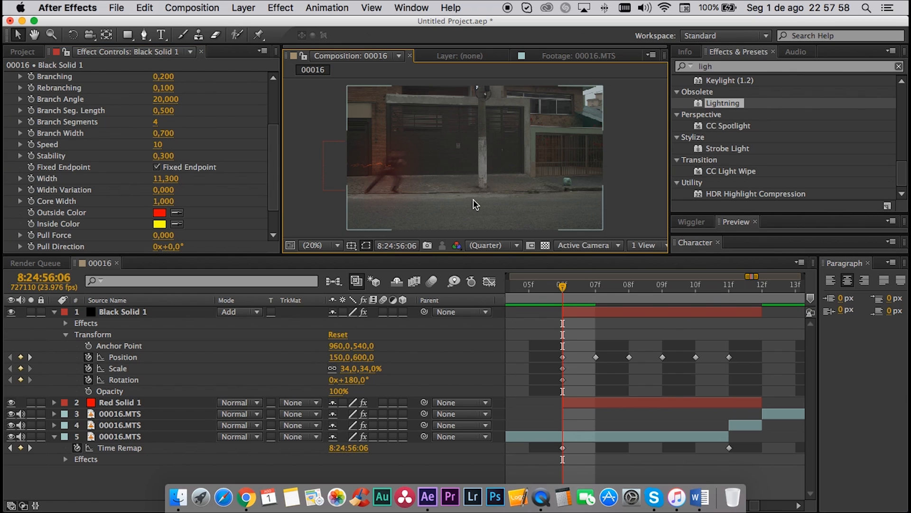
# Check the lightning's look at 8:24:56:08 and return to 8:24:56:06.
pyautogui.moveTo(562, 291); pyautogui.dragTo(633, 288)
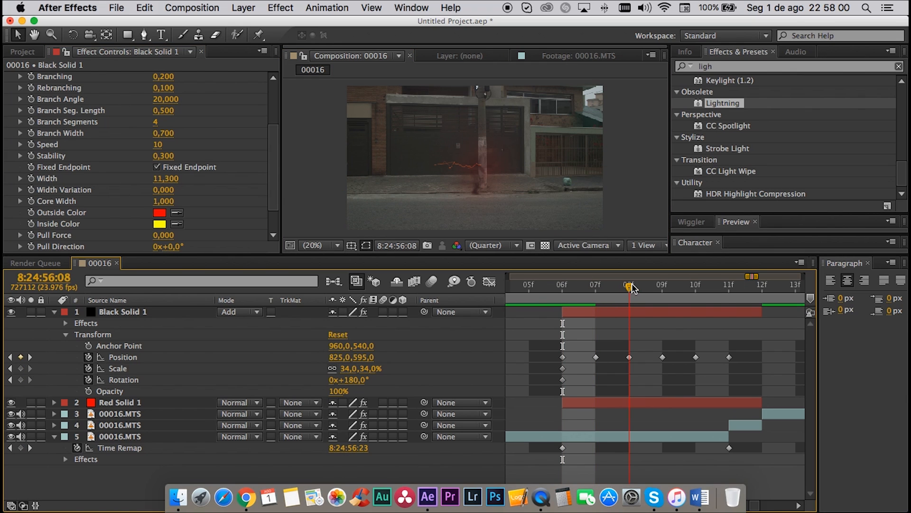
pyautogui.press('super+alt+0')
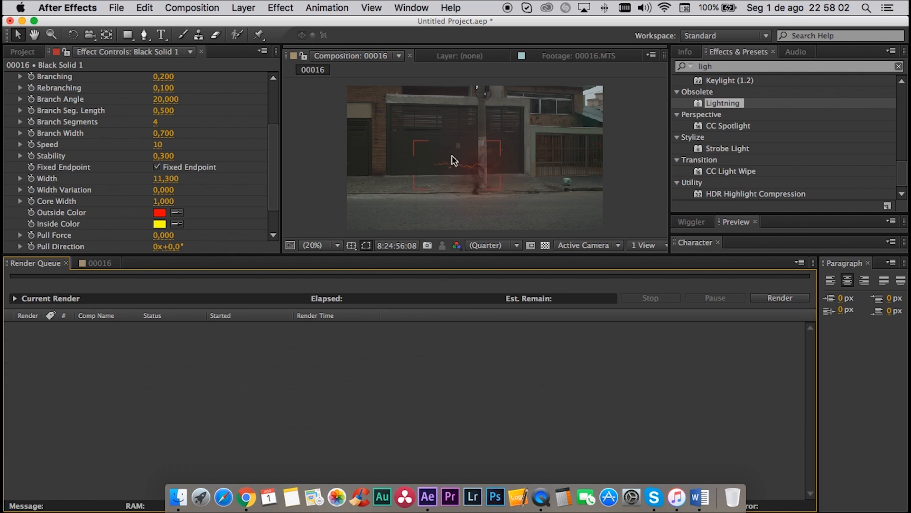
pyautogui.click(102, 263)
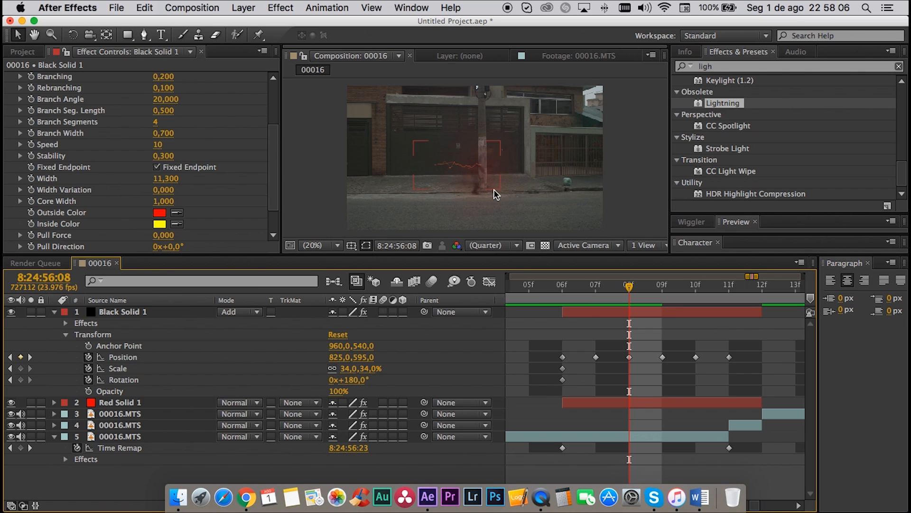
pyautogui.click(562, 286)
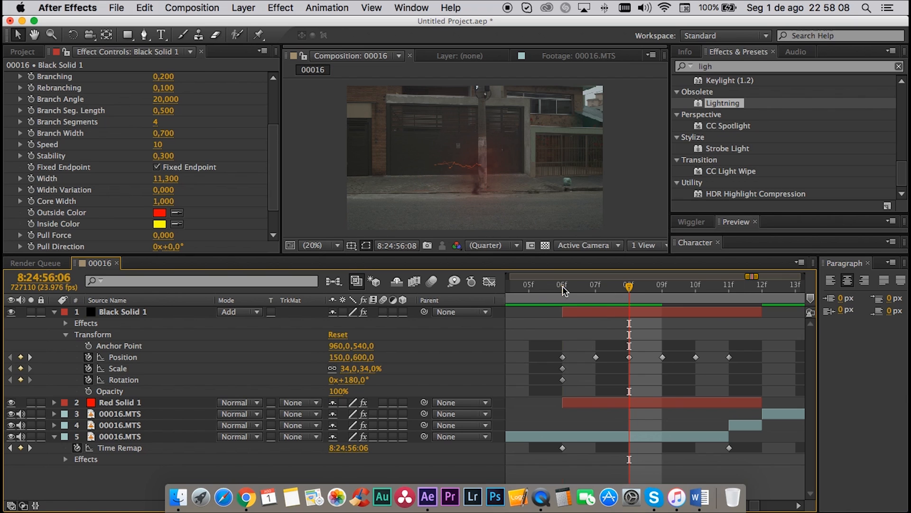
# Duplicate the black solid and move the copy slightly lower to position 150, 650 at 8:24:56:06.
pyautogui.click(54, 312)
pyautogui.click(114, 312)
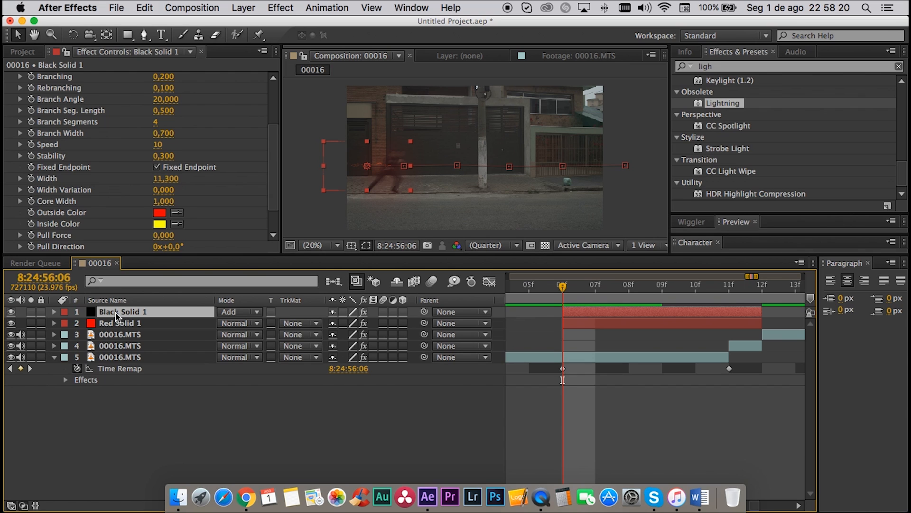
pyautogui.press('super+d')
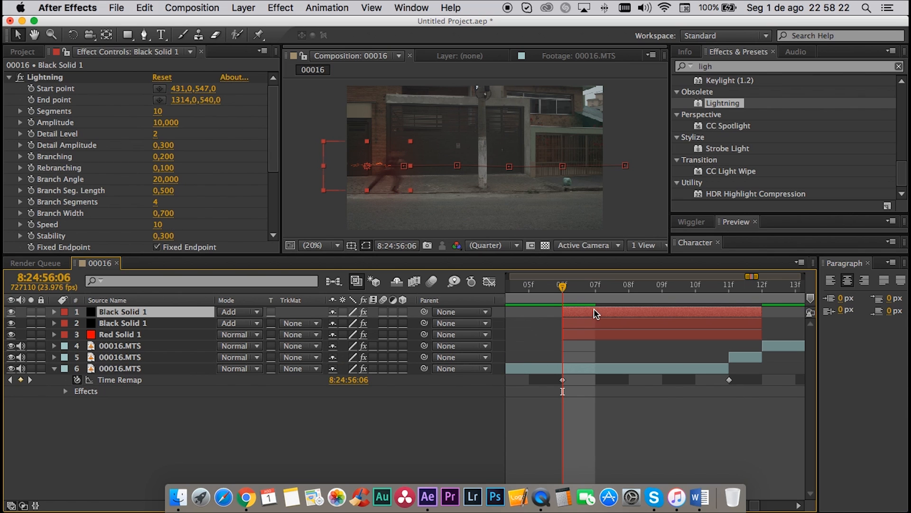
pyautogui.moveTo(378, 169)
pyautogui.mouseDown()
pyautogui.moveTo(378, 180)
pyautogui.moveTo(377, 170)
pyautogui.mouseUp()
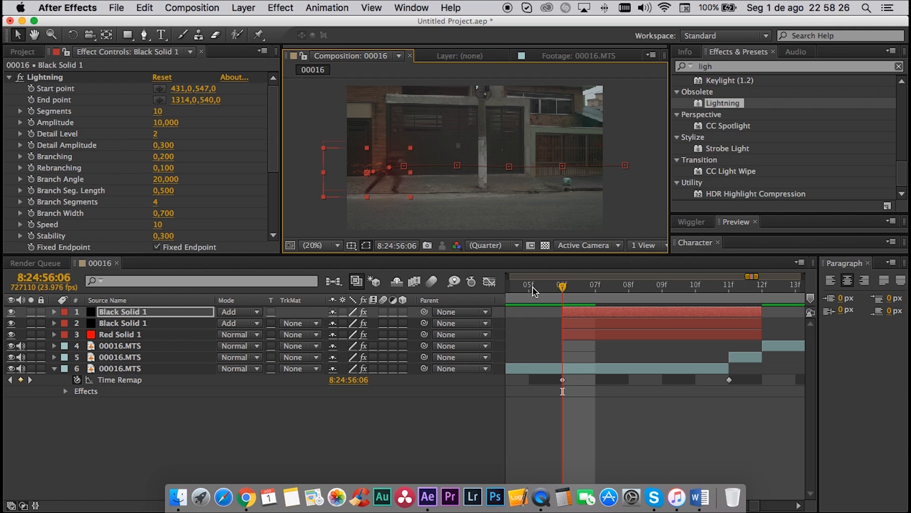
# Rotate the top black solid to 111° and position it on the runner at 330, 655 at 8:24:56:06.
pyautogui.click(565, 317)
pyautogui.click(55, 312)
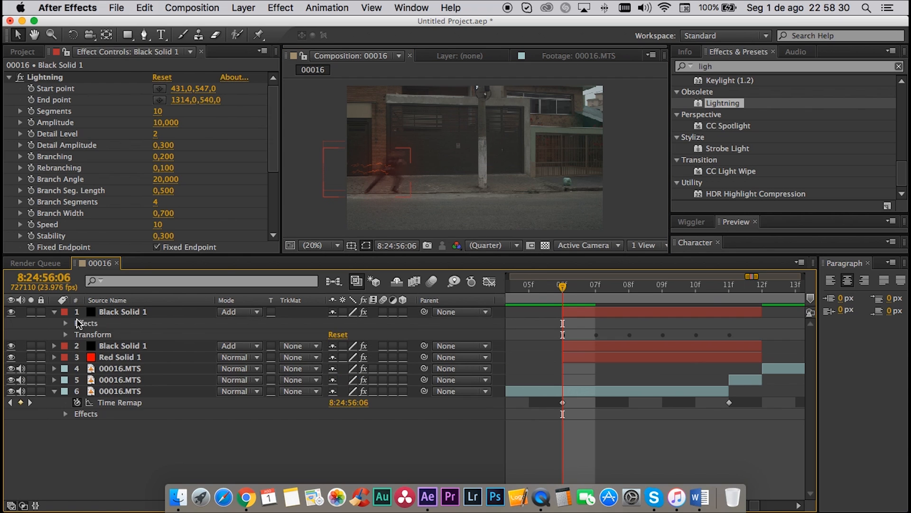
pyautogui.click(66, 334)
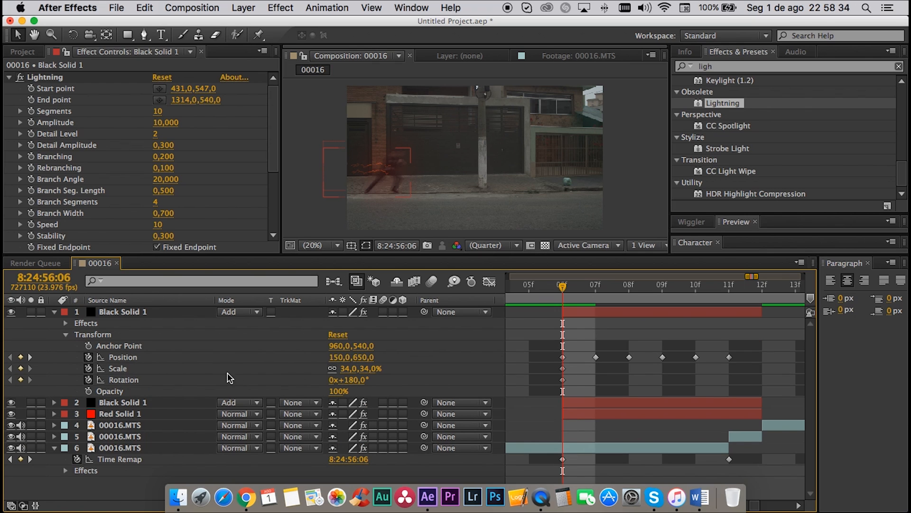
pyautogui.moveTo(355, 380); pyautogui.dragTo(294, 379)
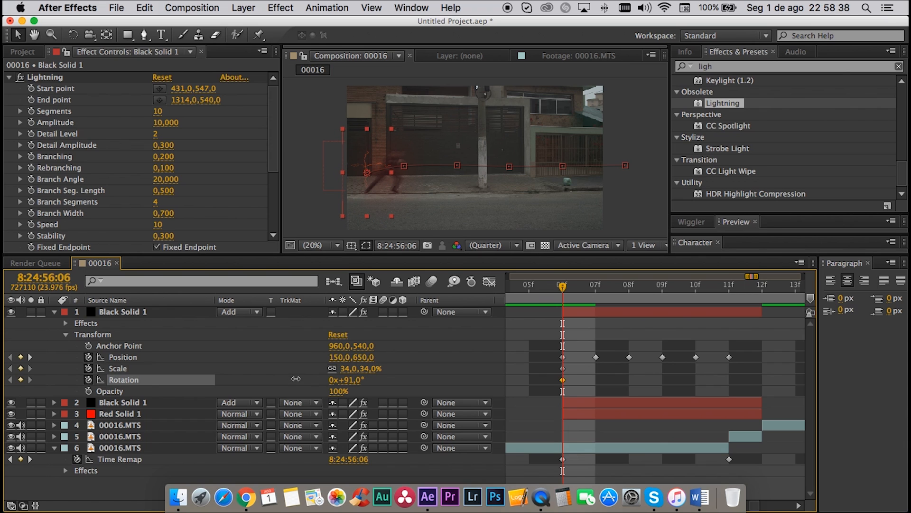
pyautogui.moveTo(366, 155); pyautogui.dragTo(390, 158)
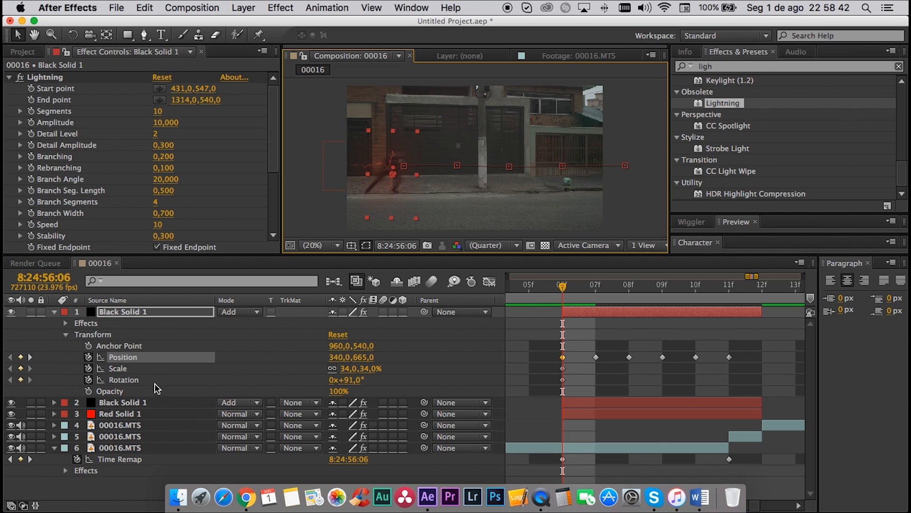
pyautogui.moveTo(354, 382); pyautogui.dragTo(365, 377)
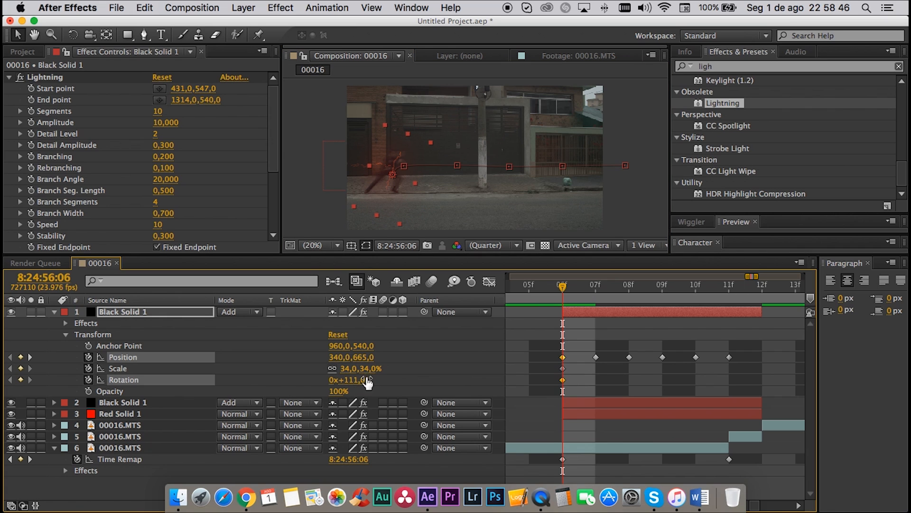
pyautogui.moveTo(405, 154); pyautogui.dragTo(403, 153)
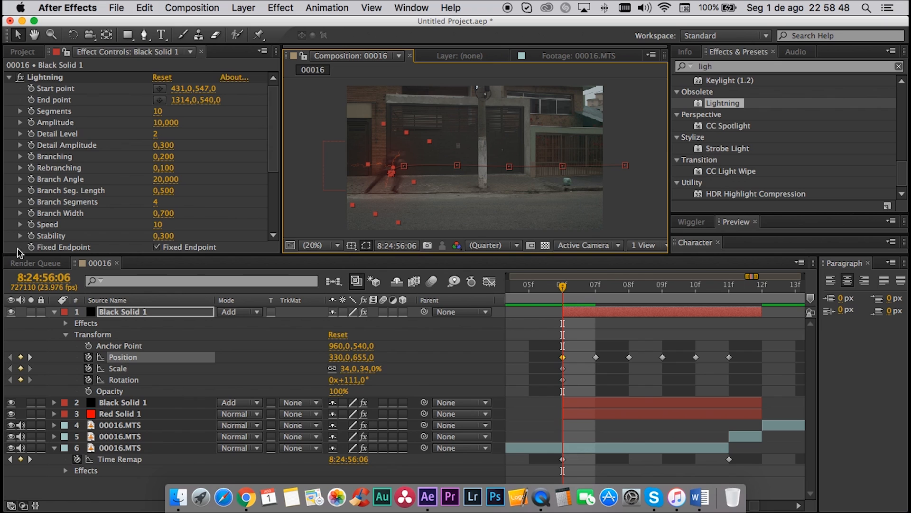
# Set the width of the top black solid's Lightning effect to 8.9.
pyautogui.scroll(-1, 65, 198)
pyautogui.scroll(-2, 65, 198)
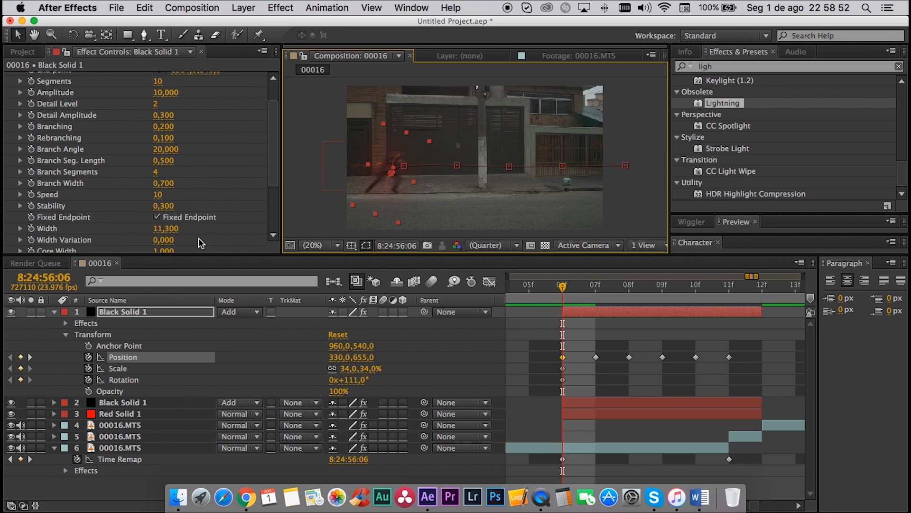
pyautogui.moveTo(163, 229); pyautogui.dragTo(148, 231)
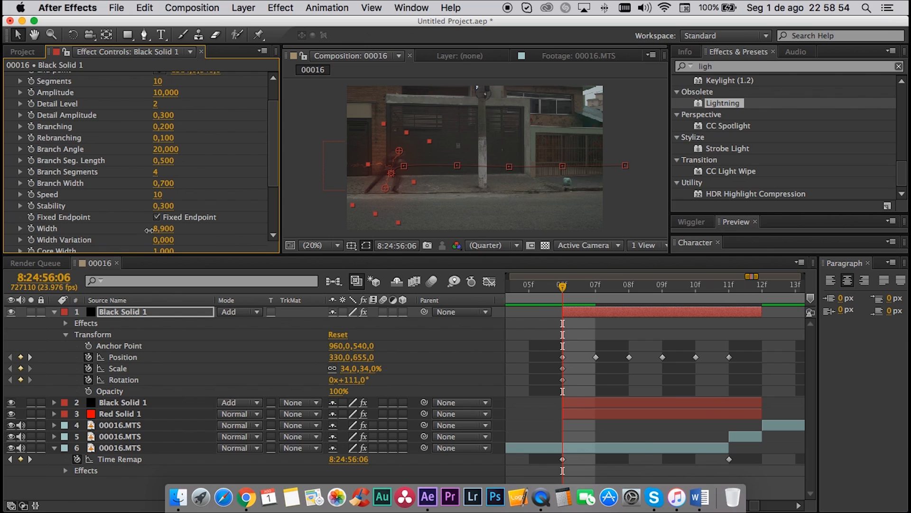
pyautogui.click(386, 160)
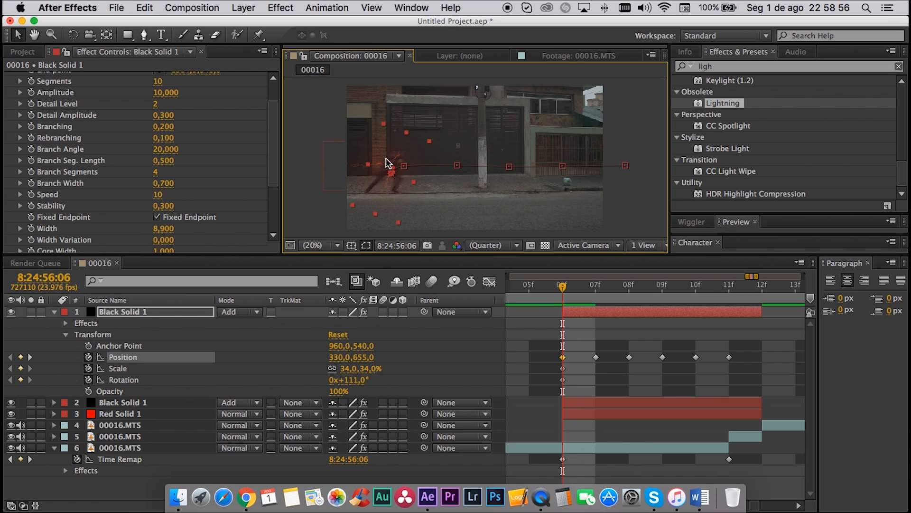
# Move the top black solid along with the runner to 625, 640 at 8:24:56:07 and farther along the street at 8:24:56:08.
pyautogui.moveTo(574, 286); pyautogui.dragTo(587, 286)
pyautogui.moveTo(407, 161); pyautogui.dragTo(433, 166)
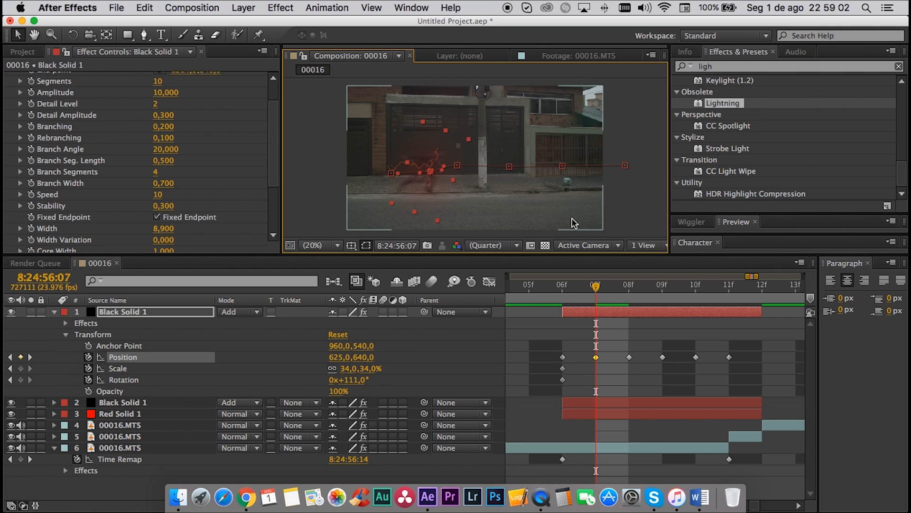
pyautogui.moveTo(596, 289); pyautogui.dragTo(629, 287)
pyautogui.moveTo(463, 158); pyautogui.dragTo(484, 162)
# Reposition the top black solid farther along the running path at 8:24:56:09 and 8:24:56:10, and check 8:24:56:11.
pyautogui.click(659, 287)
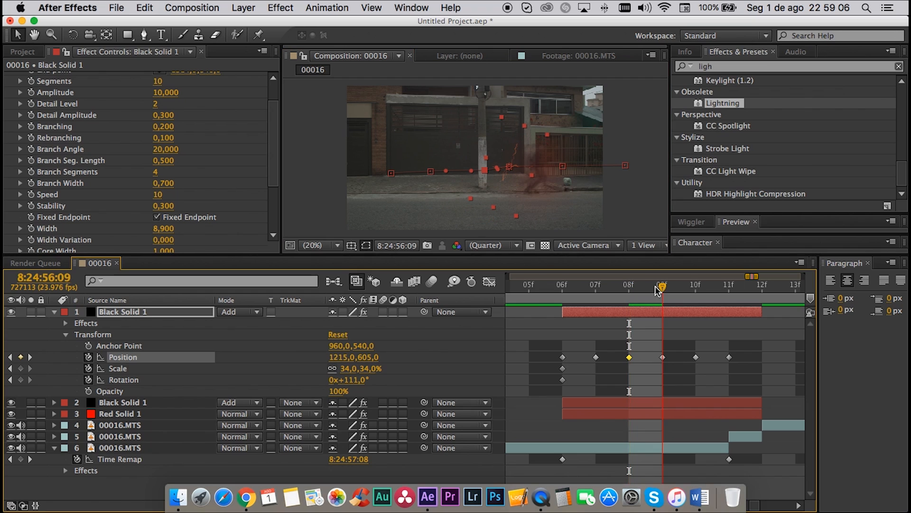
pyautogui.moveTo(511, 167); pyautogui.dragTo(537, 170)
pyautogui.click(693, 286)
pyautogui.click(566, 153)
pyautogui.moveTo(567, 153); pyautogui.dragTo(611, 151)
pyautogui.click(713, 284)
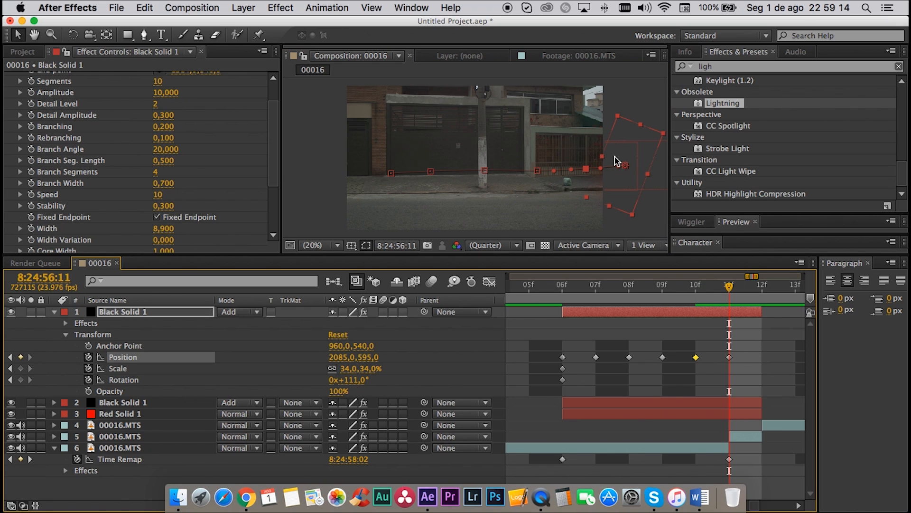
# Preview both lightning layers from before the start of the run.
pyautogui.click(531, 286)
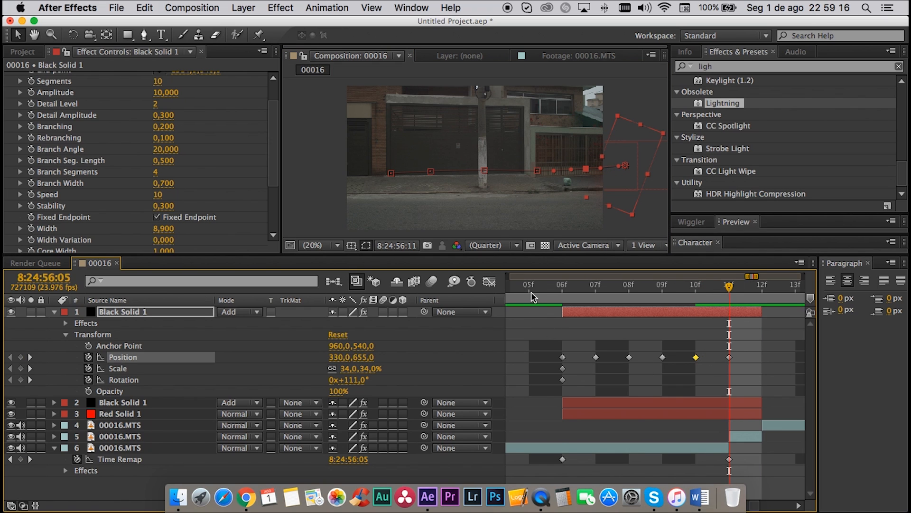
pyautogui.press('-')
pyautogui.press('-')
pyautogui.press('-')
pyautogui.moveTo(535, 287); pyautogui.dragTo(496, 287)
pyautogui.click(635, 200)
pyautogui.press('space')
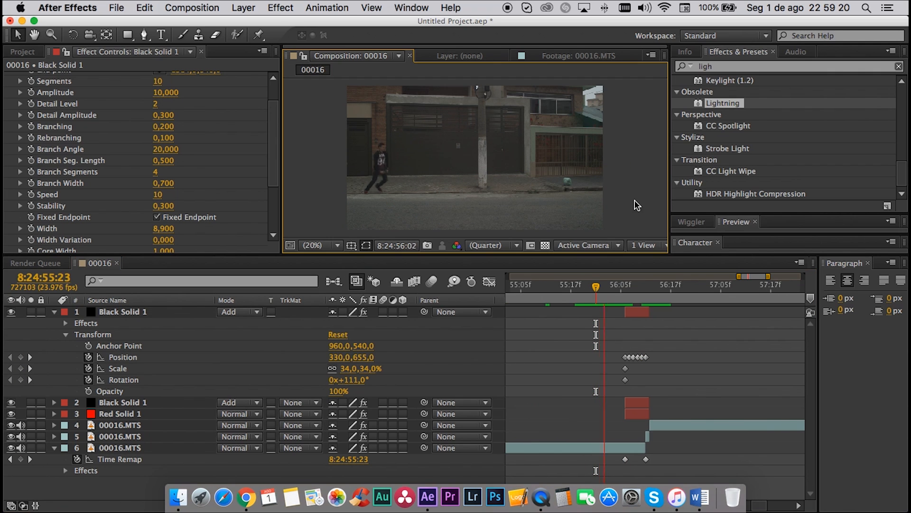
pyautogui.click(586, 287)
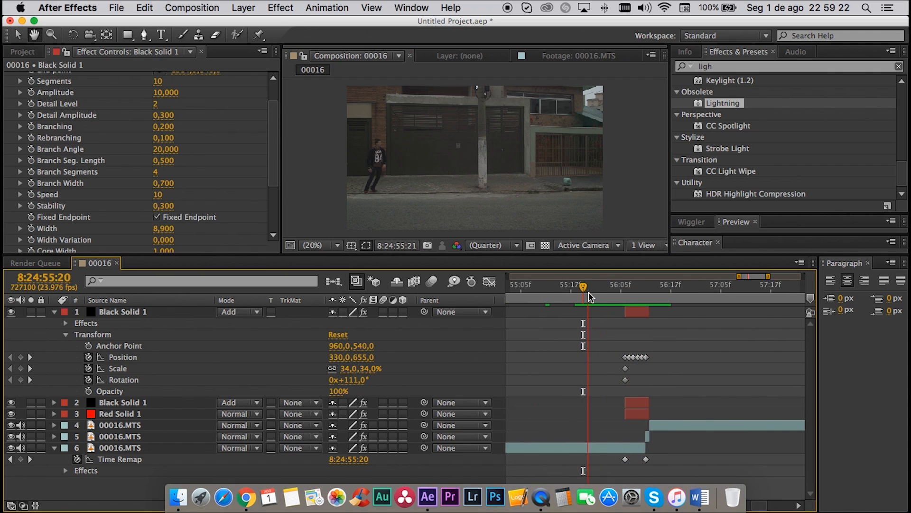
# Reduce the top black solid's Lightning width to about 5.9 at 8:24:56:07 and collapse the layer.
pyautogui.click(631, 284)
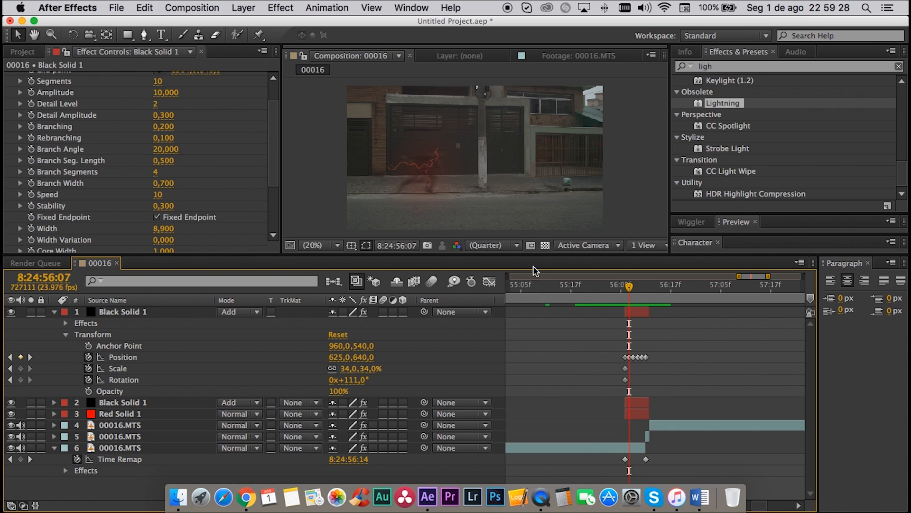
pyautogui.click(120, 316)
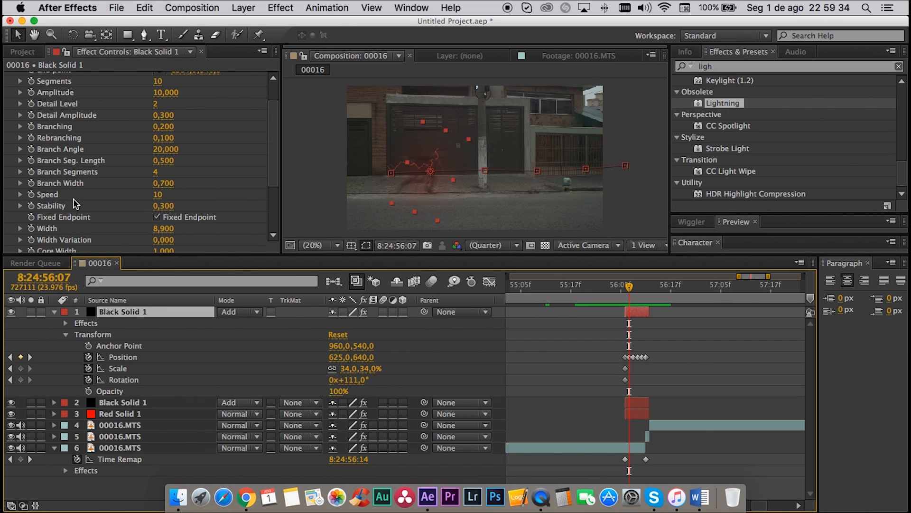
pyautogui.moveTo(161, 228); pyautogui.dragTo(151, 229)
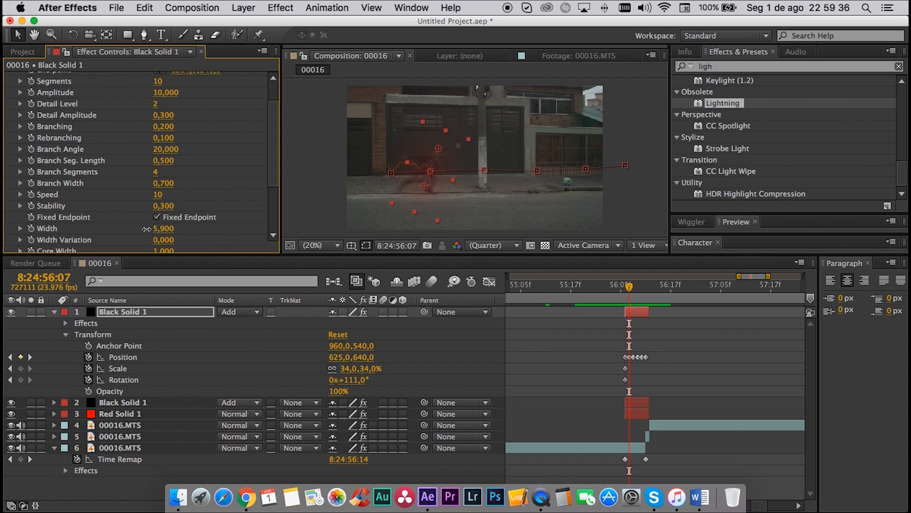
pyautogui.moveTo(144, 228); pyautogui.dragTo(291, 204)
pyautogui.moveTo(201, 204); pyautogui.dragTo(128, 205)
pyautogui.click(54, 312)
# Set the Lightning width of the second black solid to 6 and deselect the layer.
pyautogui.click(92, 323)
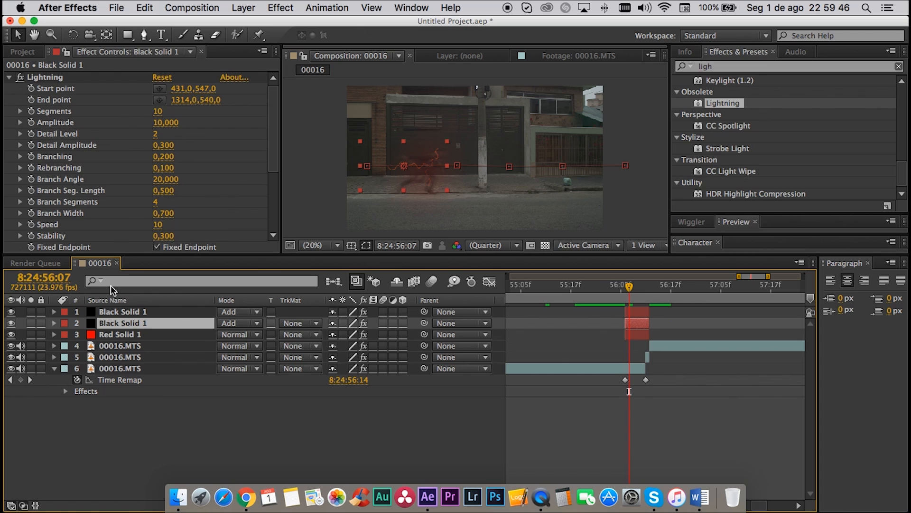
pyautogui.scroll(-5, 99, 201)
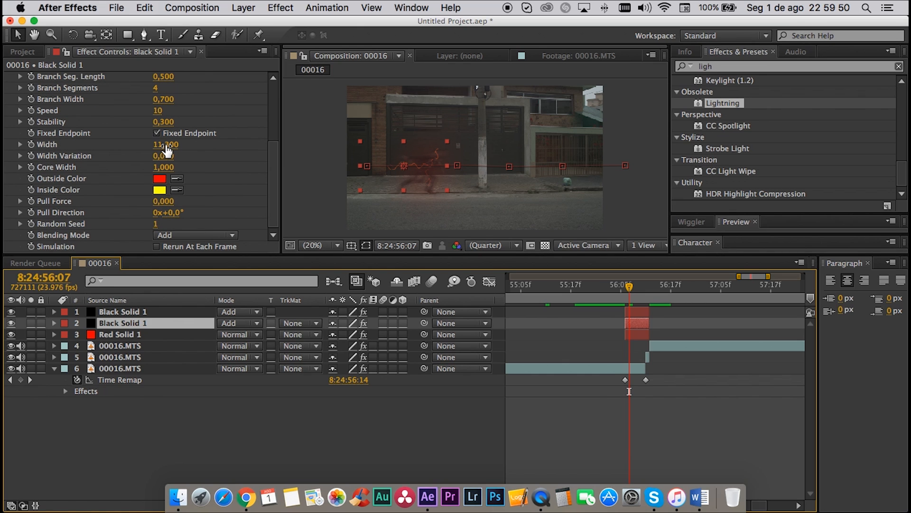
pyautogui.moveTo(164, 145); pyautogui.dragTo(140, 146)
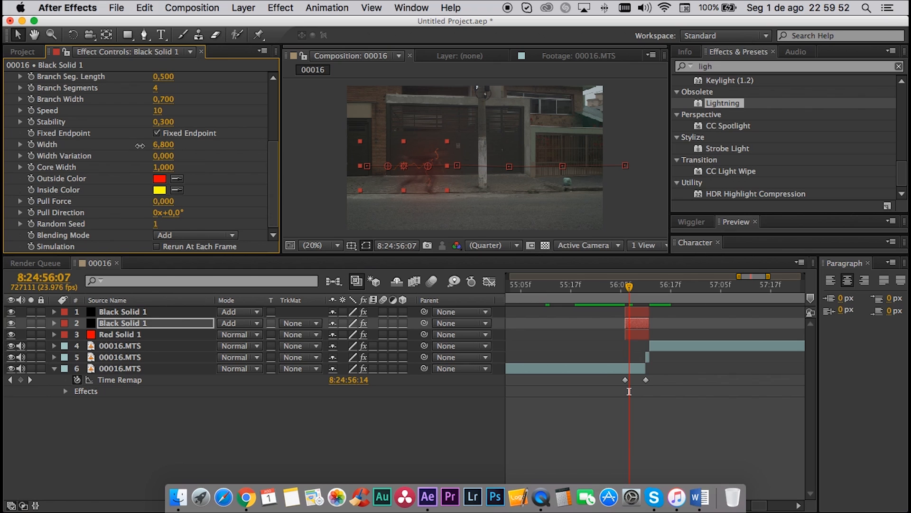
pyautogui.click(559, 408)
# Scrub through the run with the red glow solid hidden, restore the glow, and replay from 8:24:56:03.
pyautogui.moveTo(629, 285)
pyautogui.mouseDown()
pyautogui.moveTo(613, 290)
pyautogui.moveTo(668, 286)
pyautogui.moveTo(630, 286)
pyautogui.mouseUp()
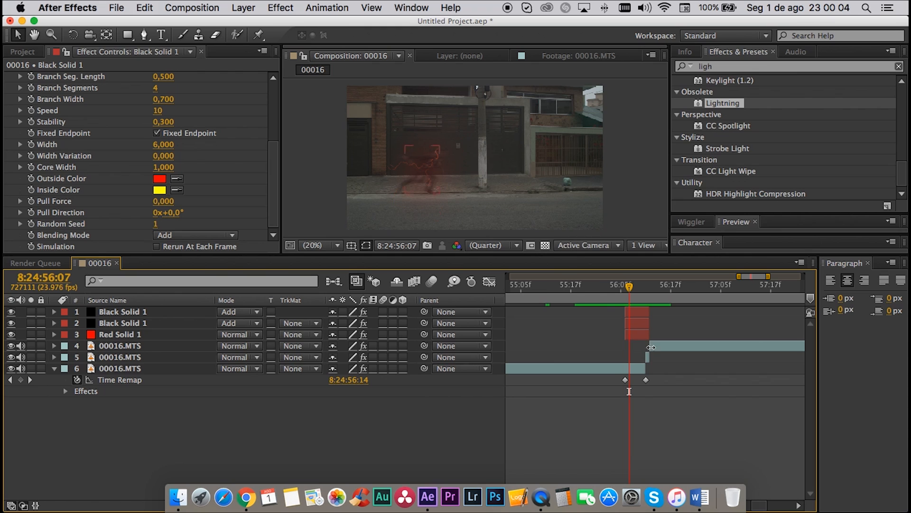
pyautogui.moveTo(629, 286)
pyautogui.mouseDown()
pyautogui.moveTo(620, 285)
pyautogui.moveTo(629, 287)
pyautogui.mouseUp()
pyautogui.click(11, 335)
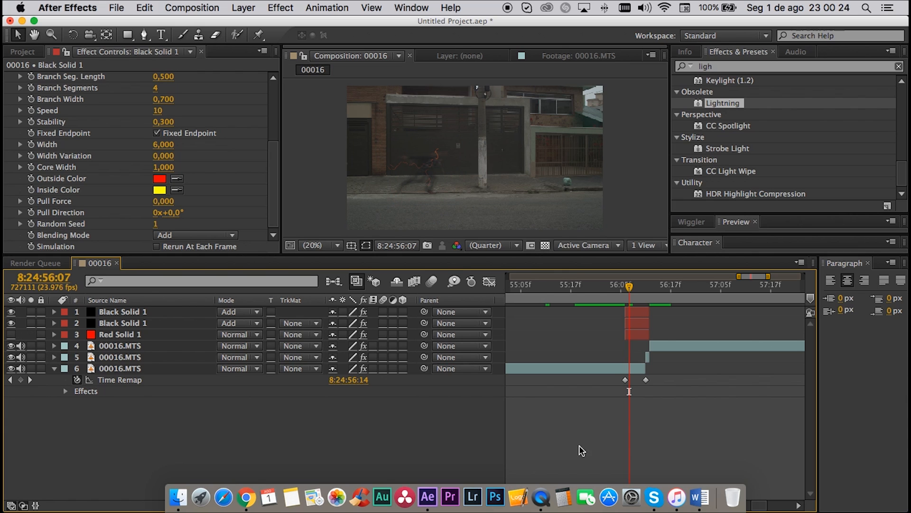
pyautogui.click(621, 285)
pyautogui.click(650, 287)
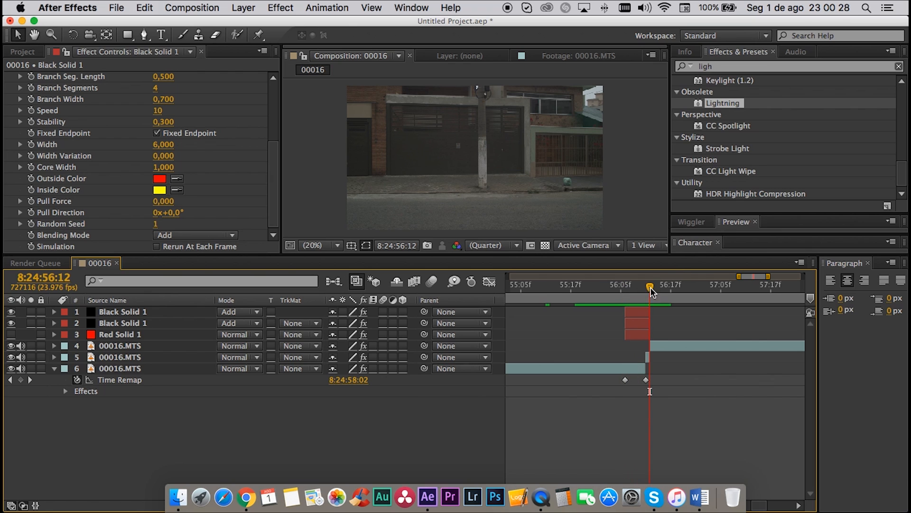
pyautogui.click(615, 290)
pyautogui.click(10, 335)
pyautogui.press('space')
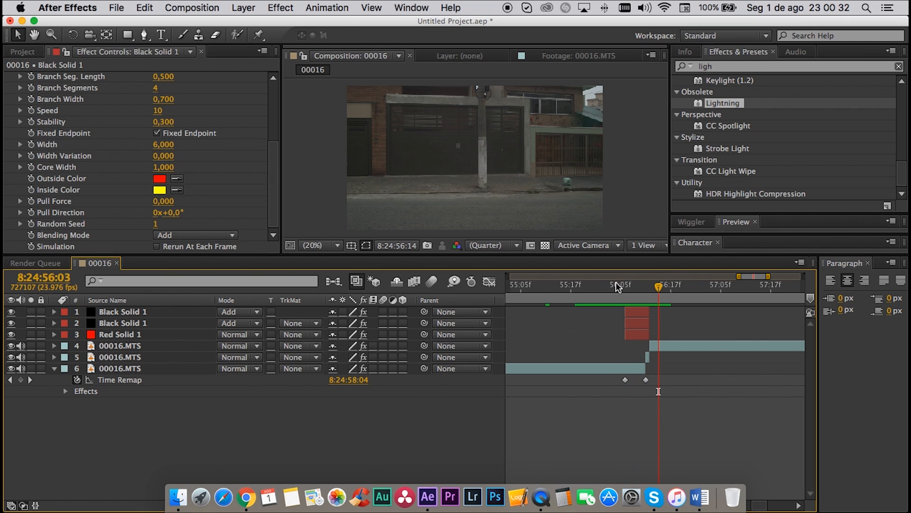
# Examine the lightning and red glow around the runner at 8:24:56:07 and 8:24:56:09.
pyautogui.click(424, 224)
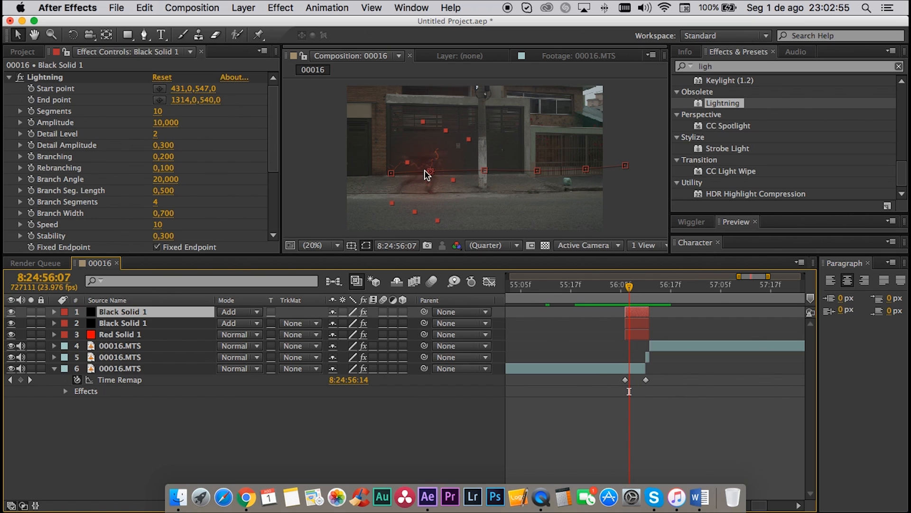
pyautogui.hscroll(1, 86, 327)
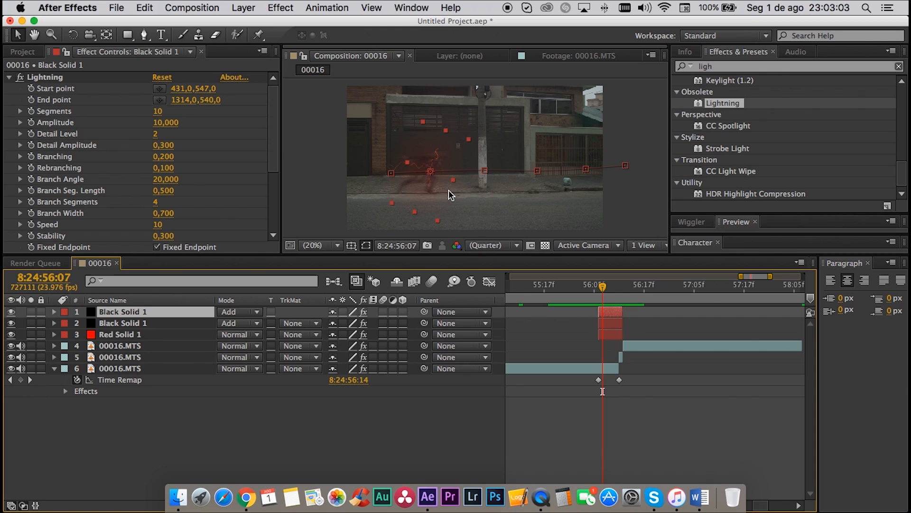
pyautogui.moveTo(605, 288)
pyautogui.mouseDown()
pyautogui.moveTo(617, 286)
pyautogui.moveTo(591, 286)
pyautogui.moveTo(612, 287)
pyautogui.mouseUp()
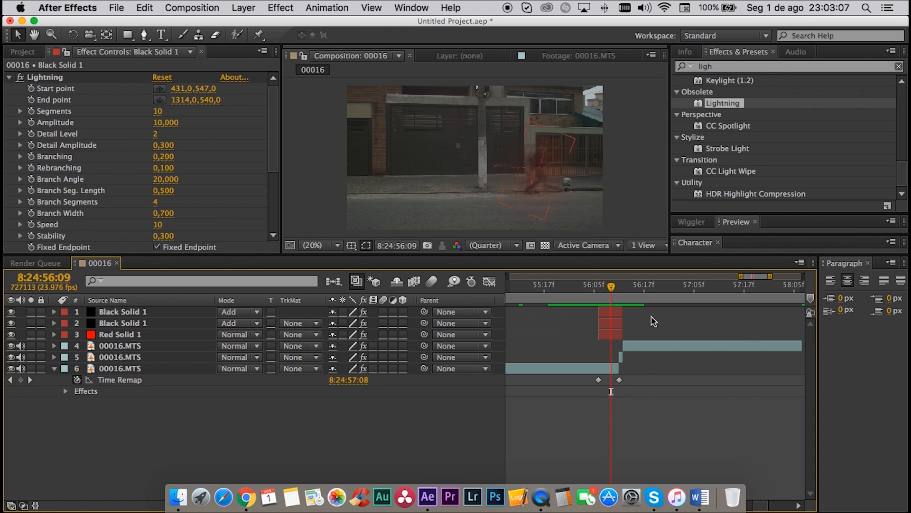